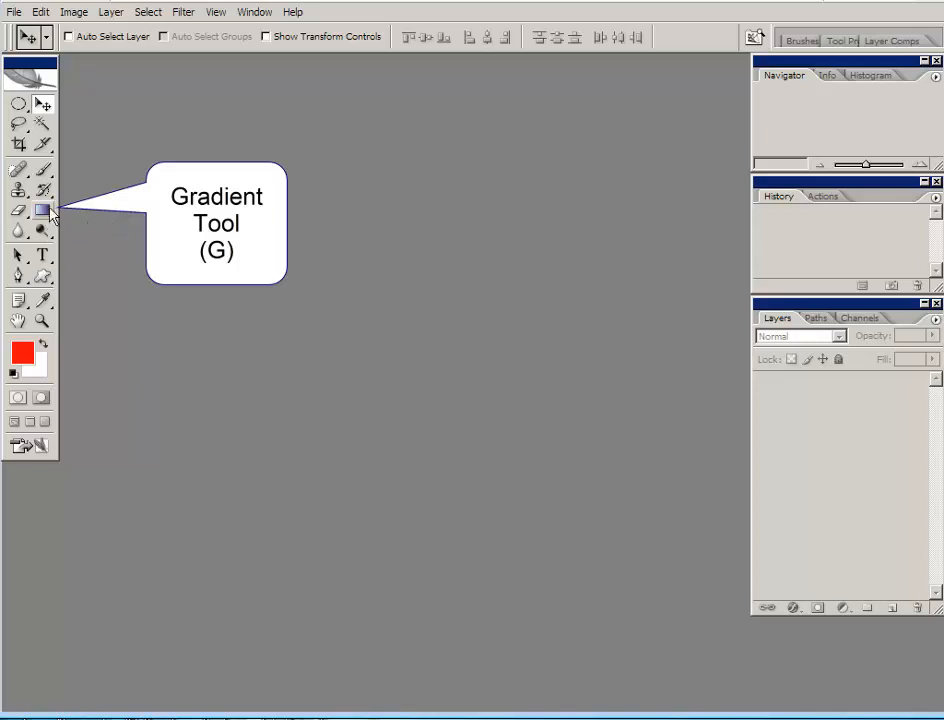
Create an 800 x 600 pixel RGB document at 72 pixels/inch with a white background, and add an empty layer
left_click(44, 211)
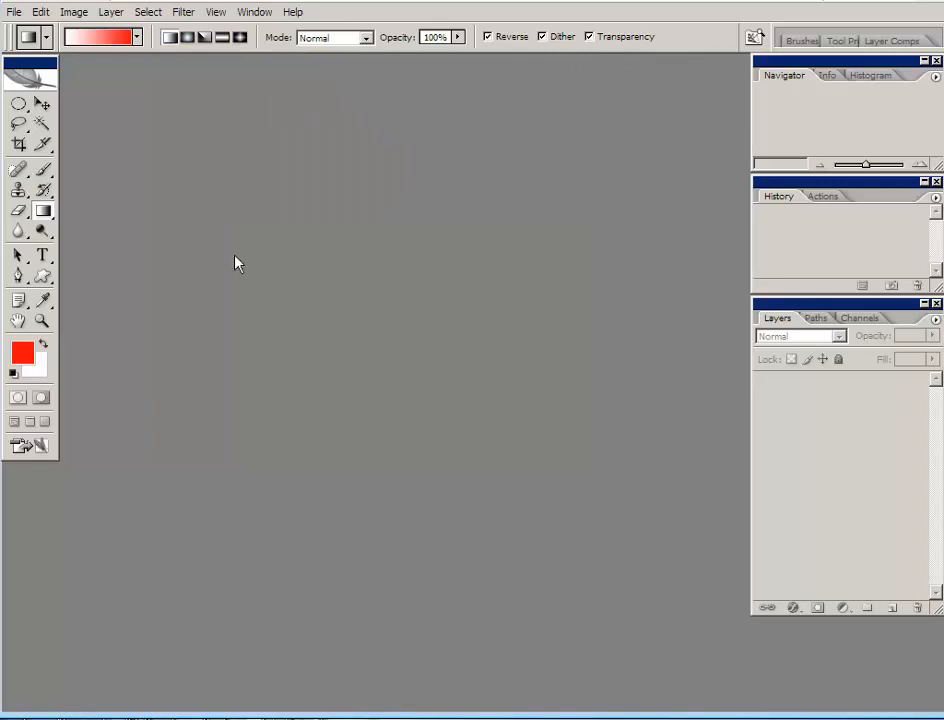
left_click(13, 14)
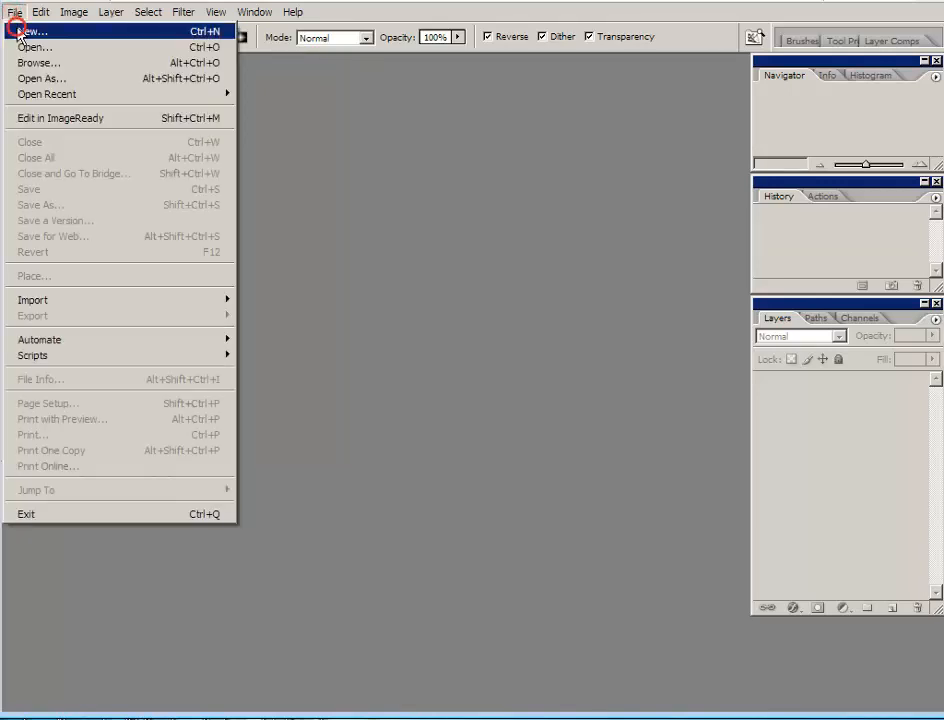
left_click(18, 28)
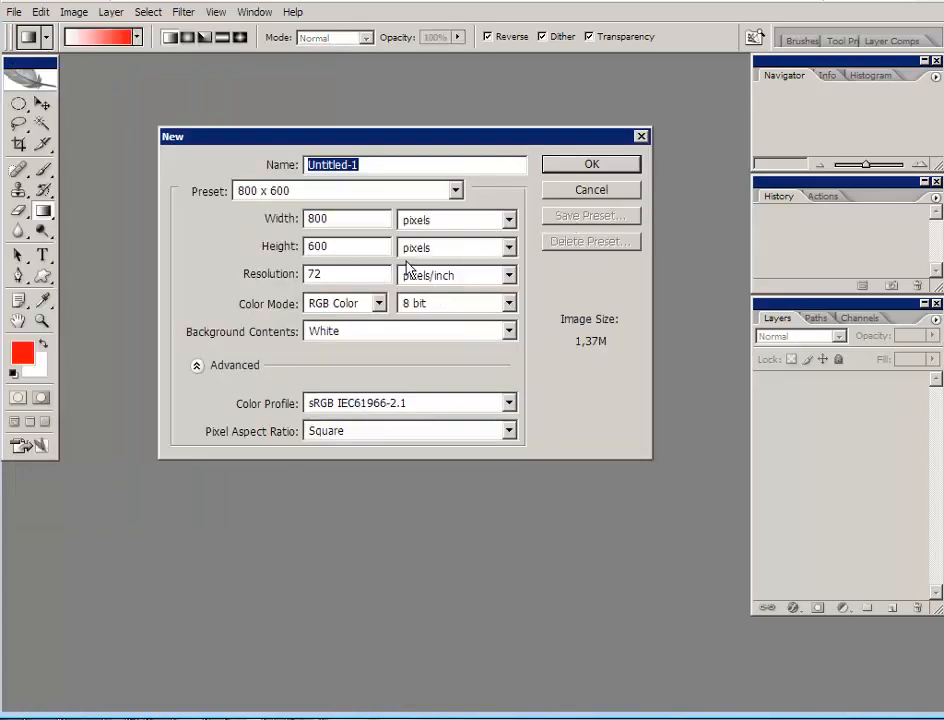
left_click_drag(355, 145, 340, 137)
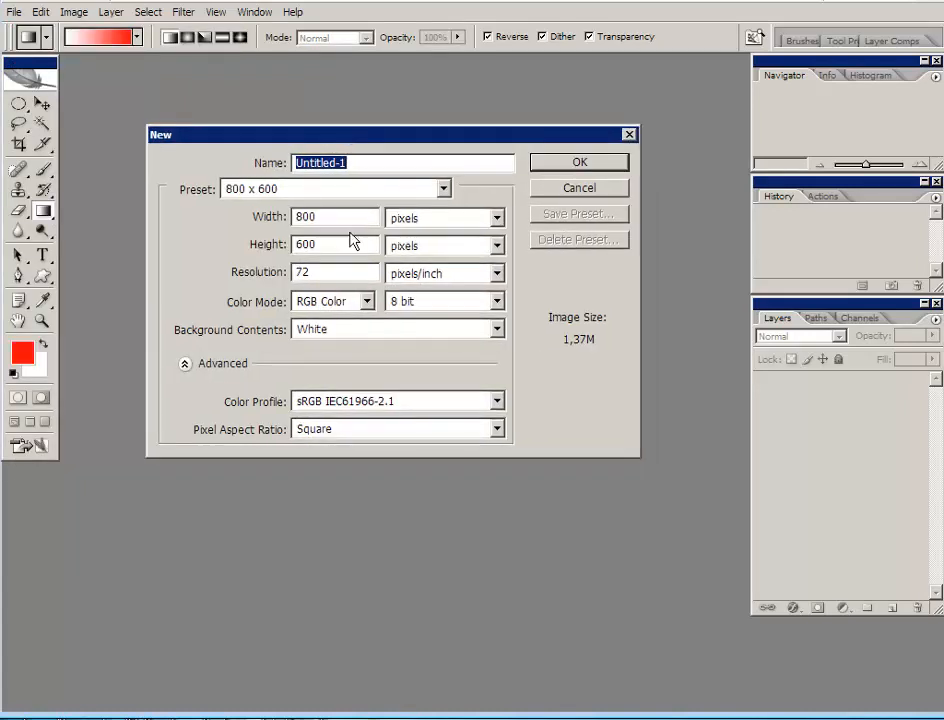
left_click(578, 162)
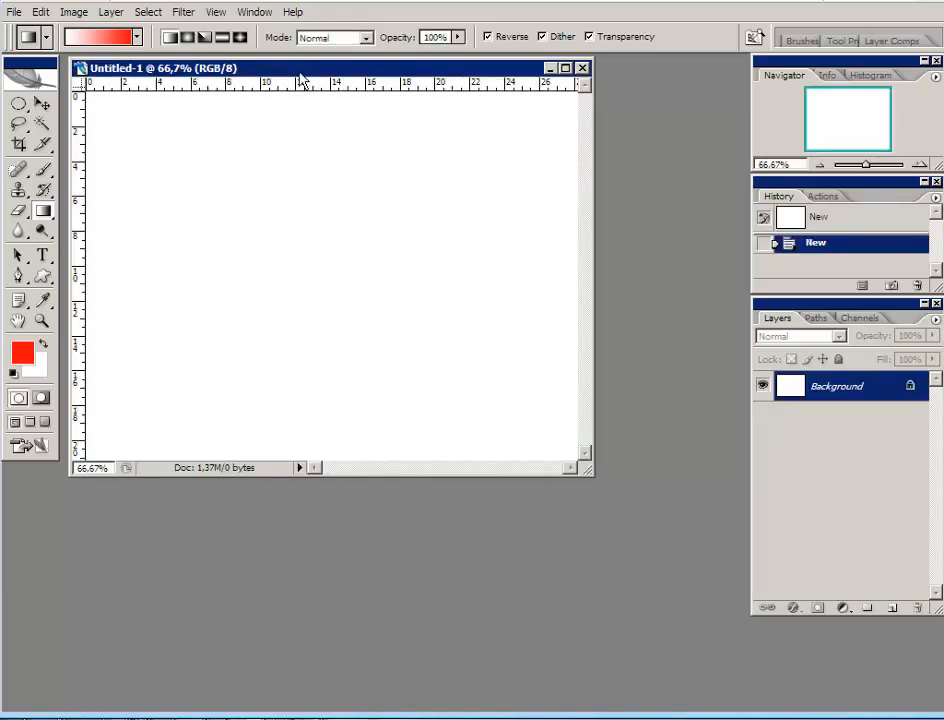
left_click_drag(297, 66, 319, 99)
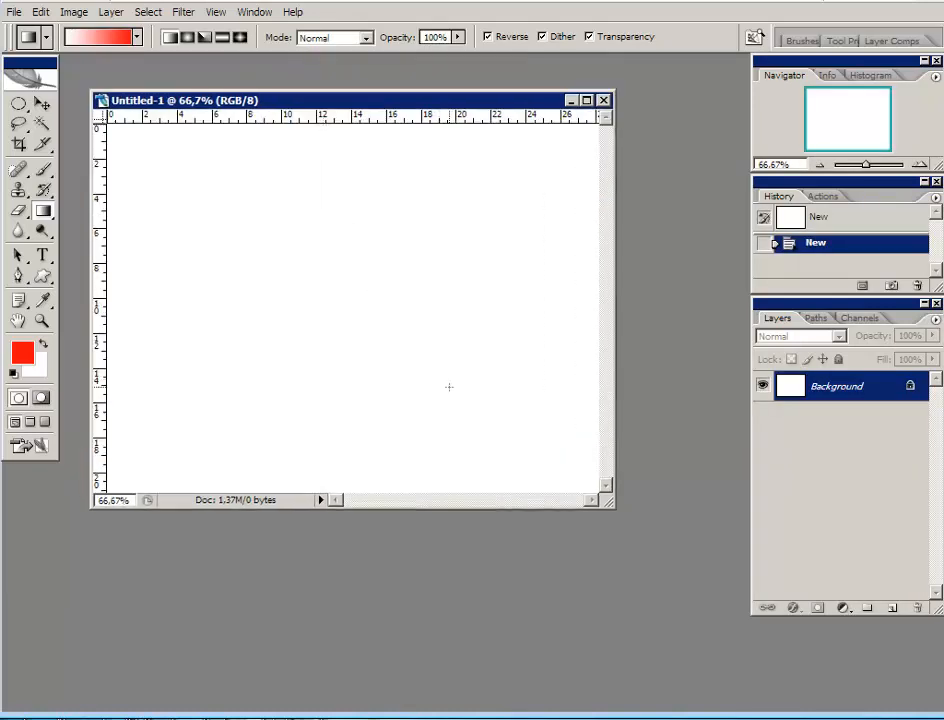
left_click(892, 609)
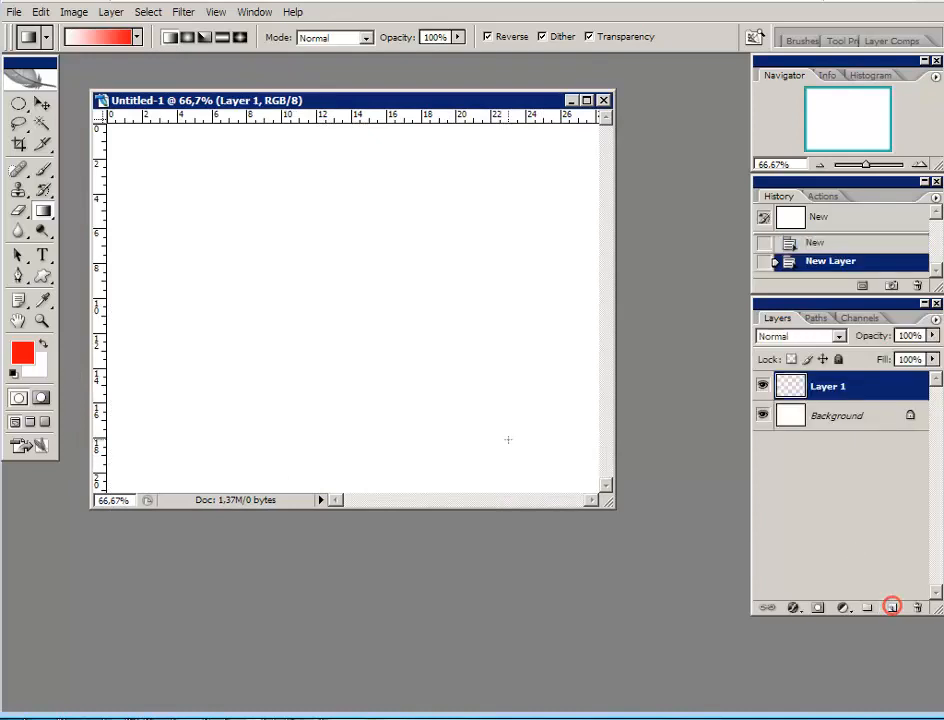
Edit the Foreground to Background gradient with the Gradient tool, setting its start colour stop to very dark blue 021132
left_click(110, 45)
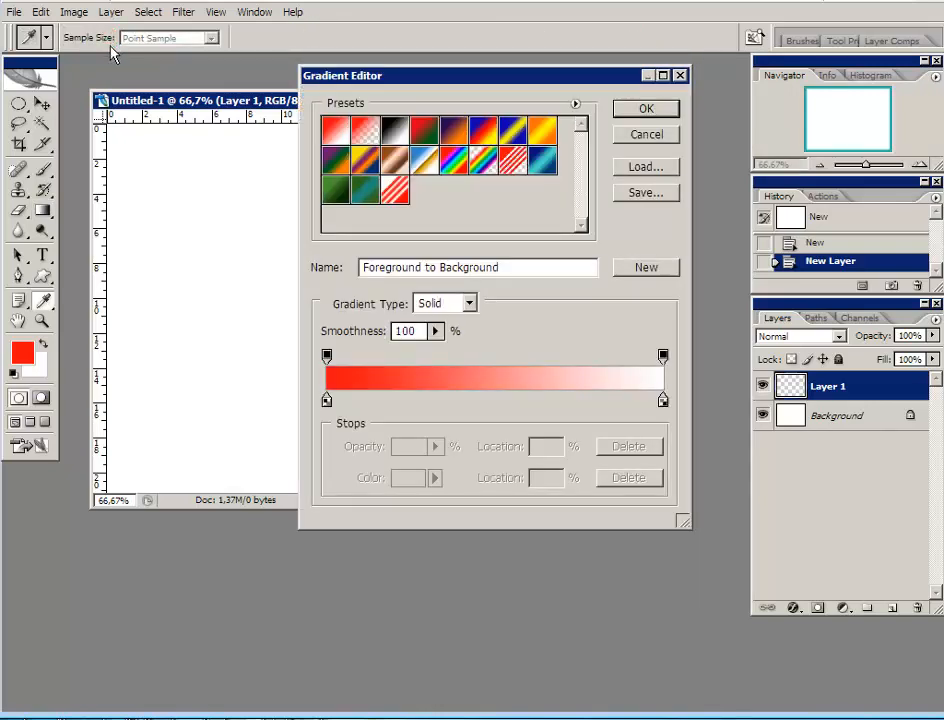
left_click_drag(456, 78, 434, 78)
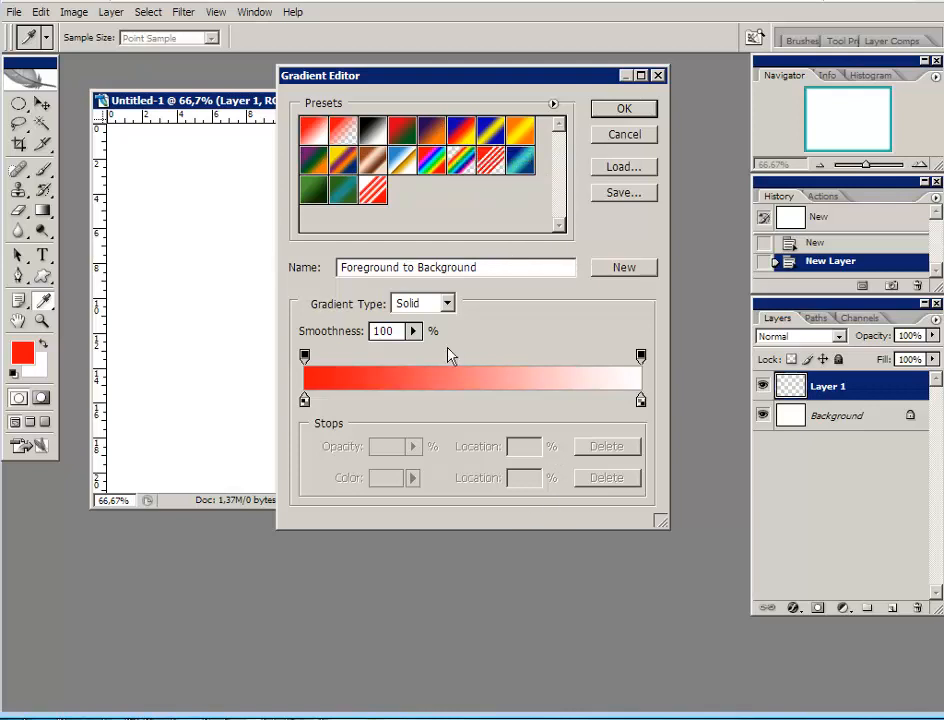
left_click(305, 402)
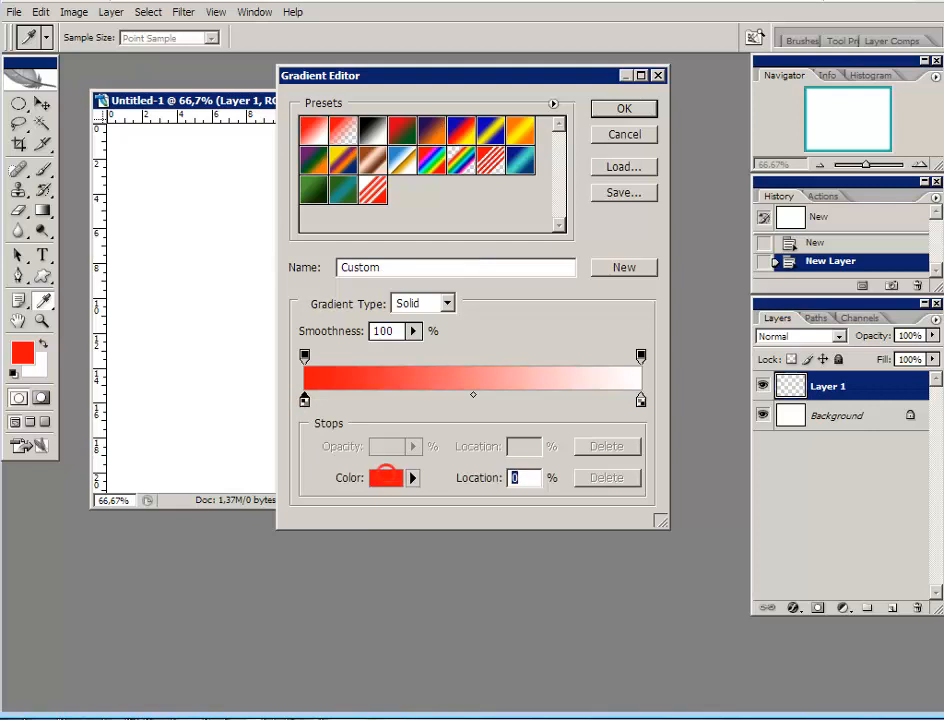
left_click(380, 477)
left_click(493, 165)
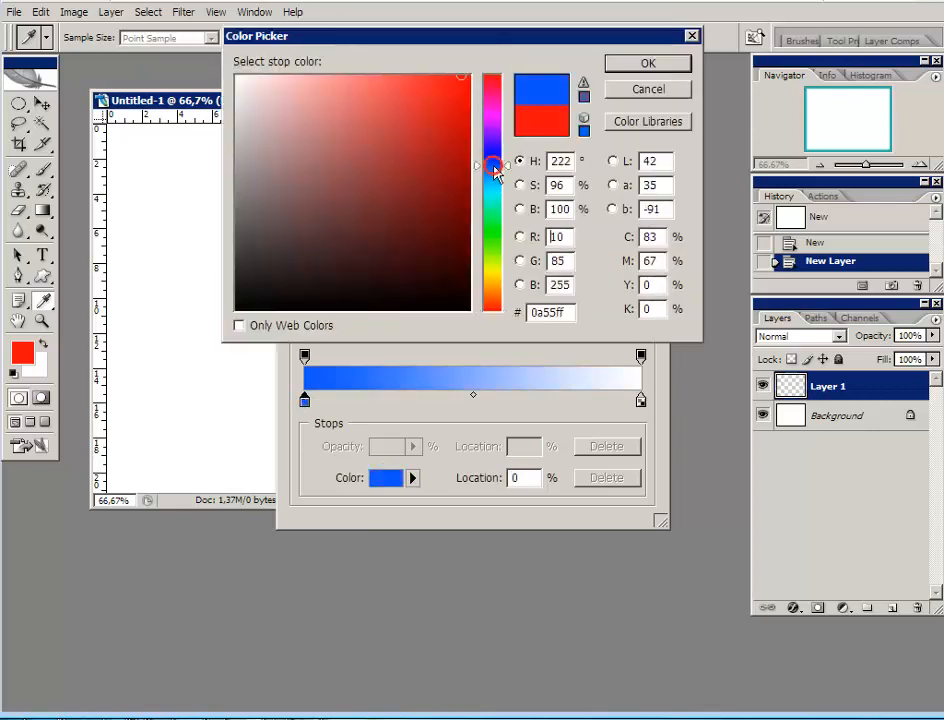
left_click_drag(452, 230, 461, 249)
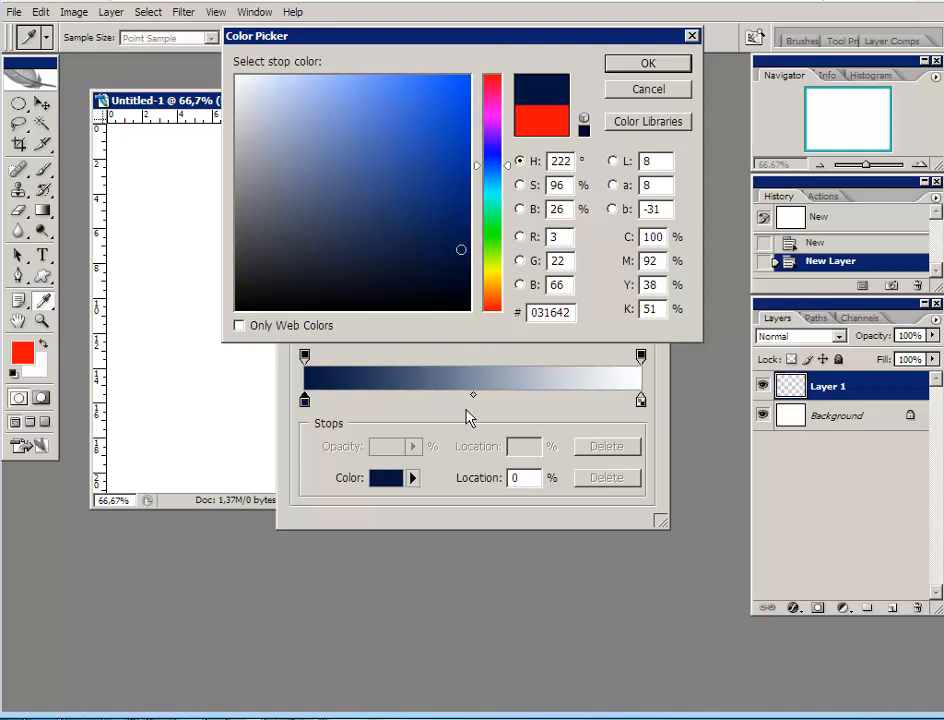
left_click_drag(459, 248, 462, 264)
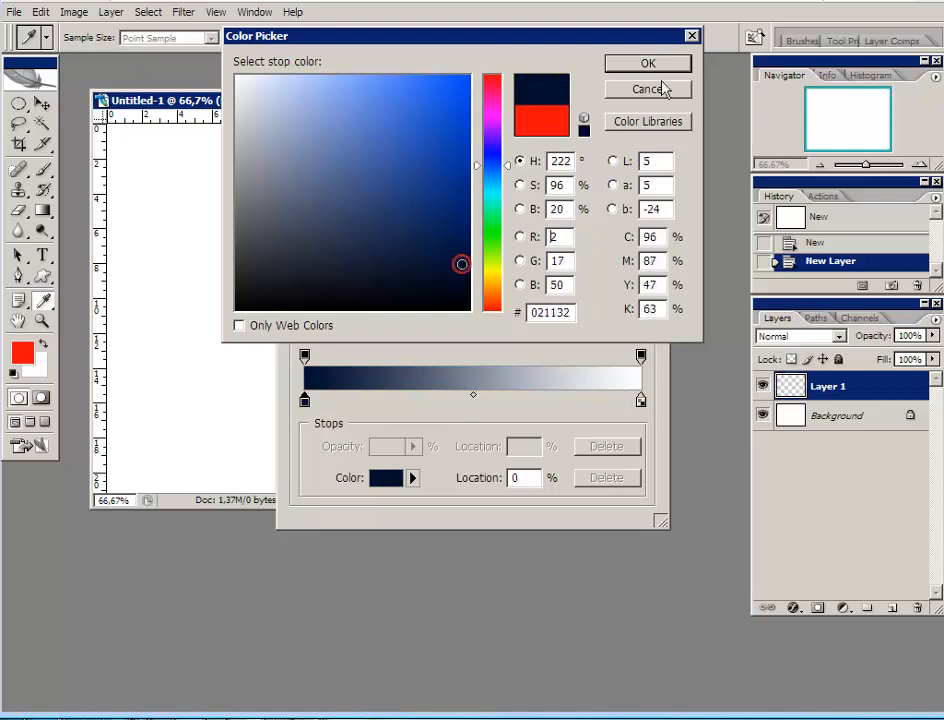
left_click(648, 64)
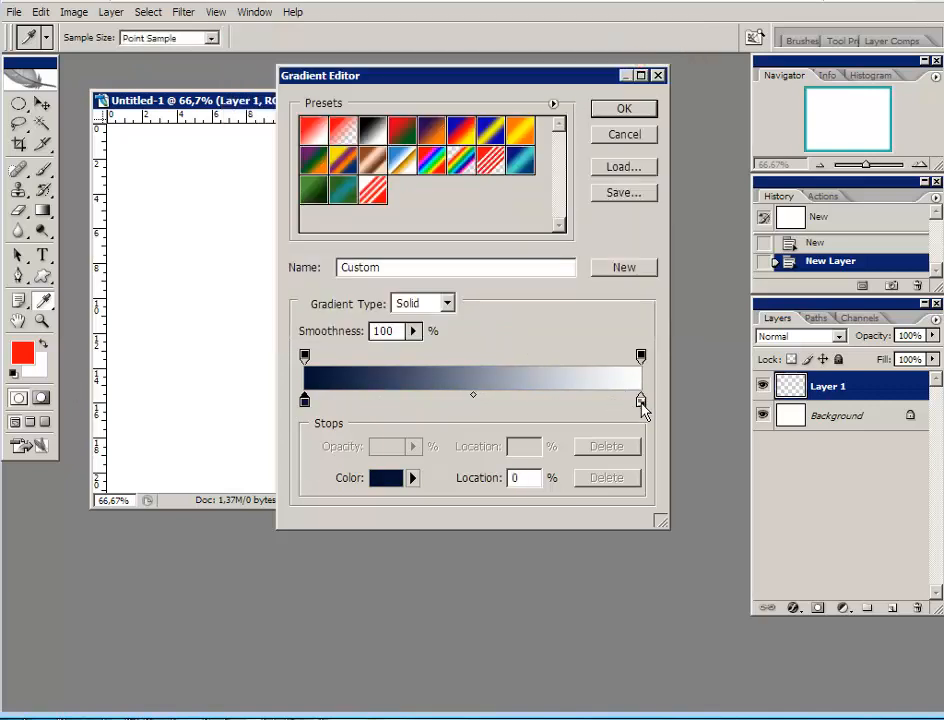
Set the gradient's end colour stop at 100% to a very dark navy blue with a hue of 227°
left_click(641, 402)
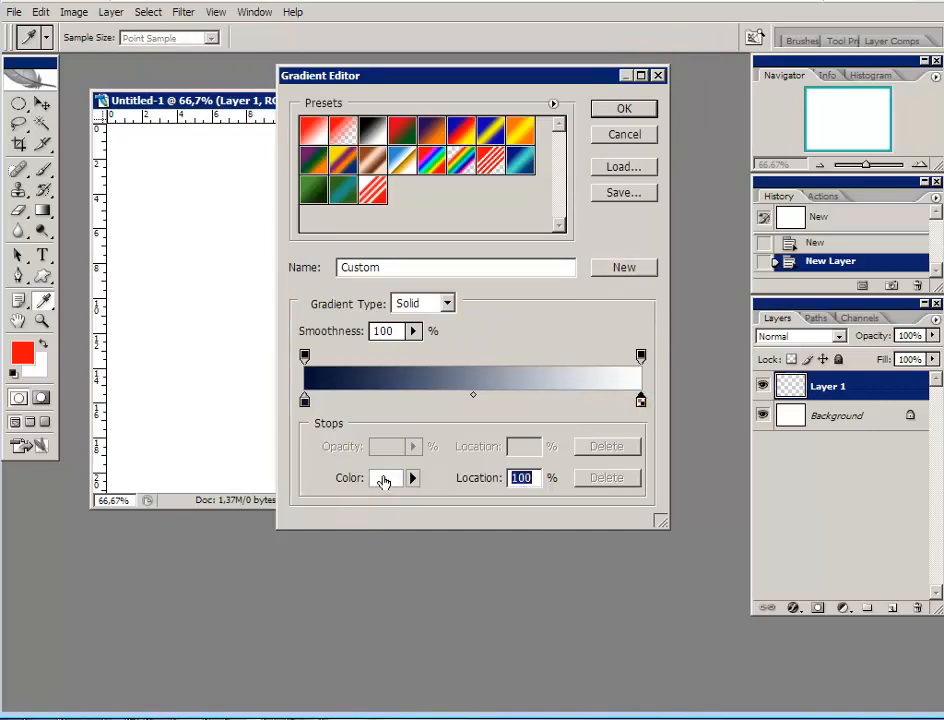
left_click(383, 480)
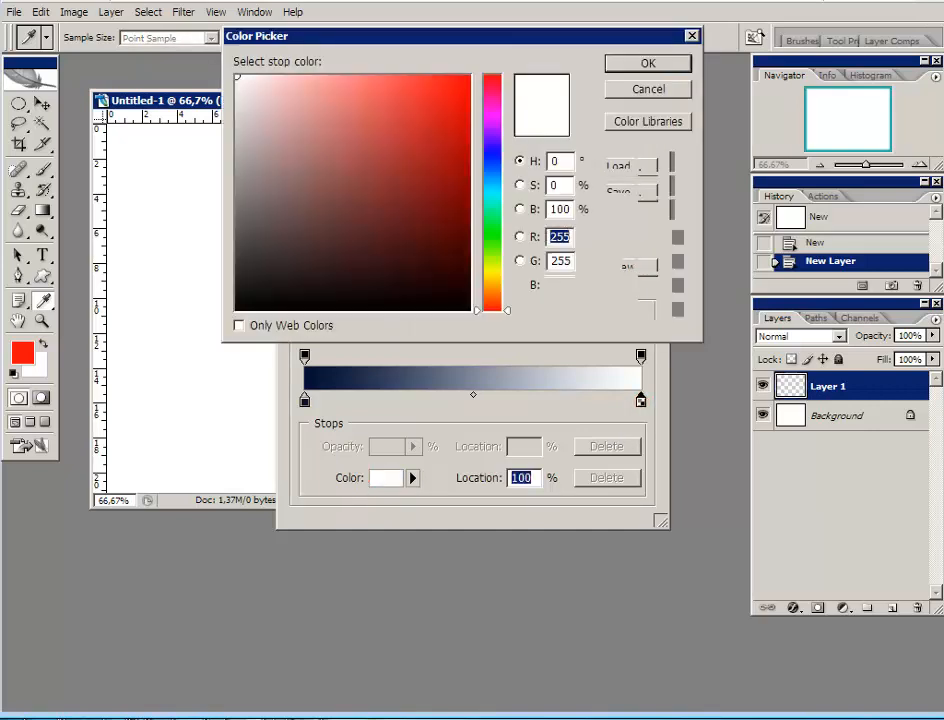
left_click(492, 161)
left_click(461, 236)
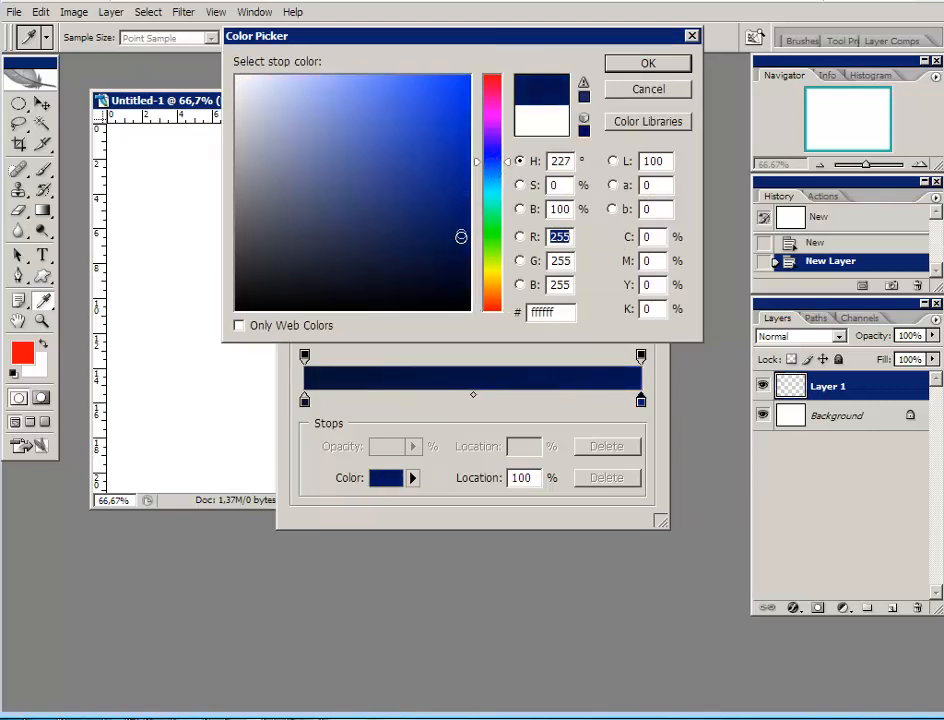
mouse_move(461, 236)
left_mouse_down()
mouse_move(461, 265)
mouse_move(461, 255)
left_mouse_up()
left_click(648, 63)
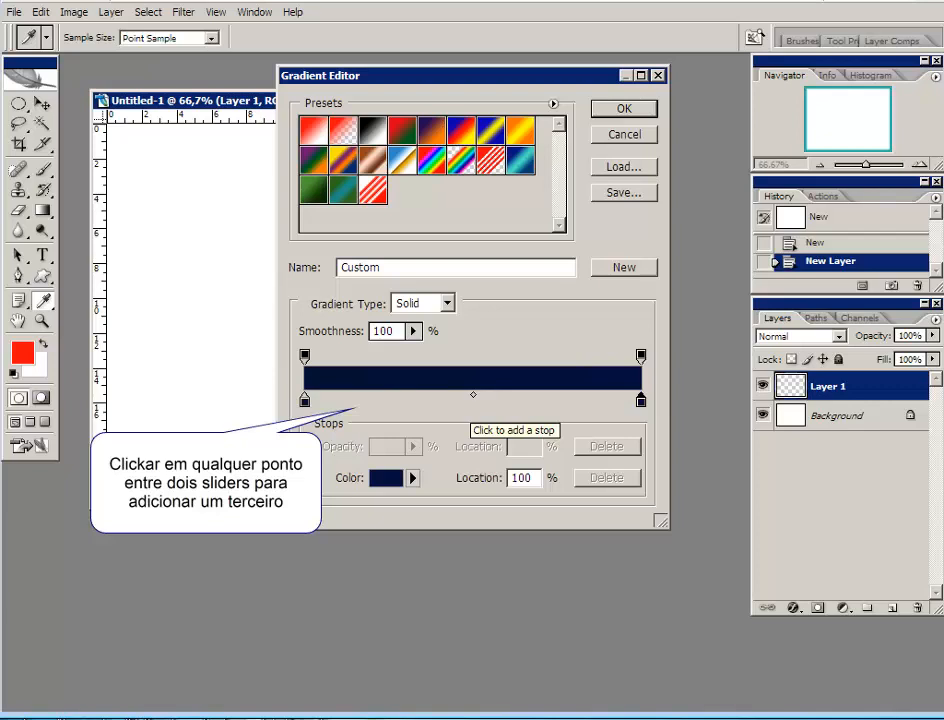
Add a third colour stop at 50% of the gradient and set its colour to blue 072762
left_click(470, 401)
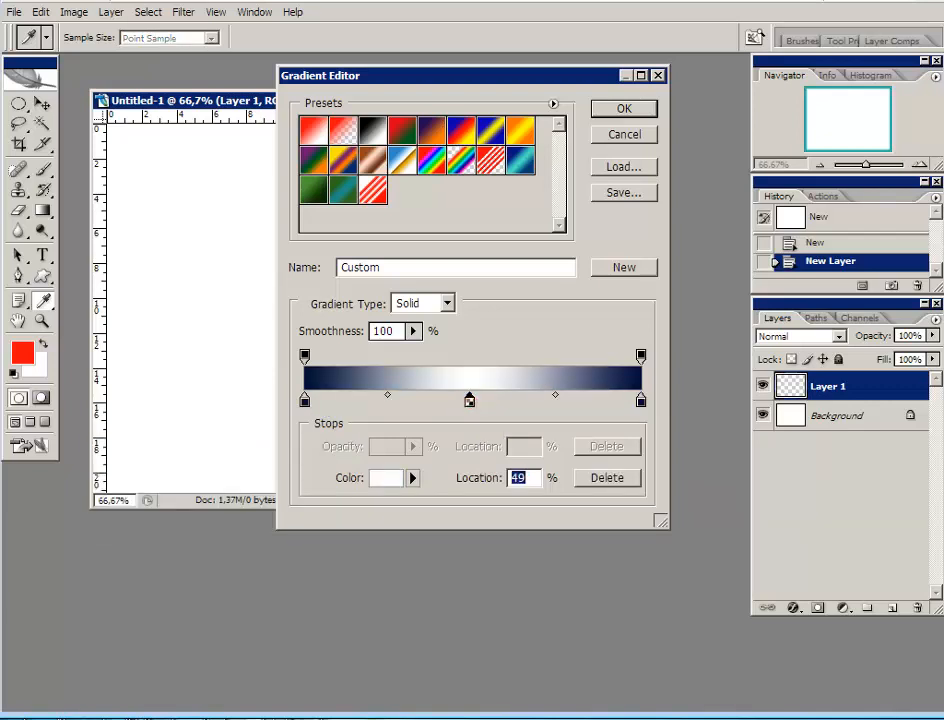
left_click_drag(469, 401, 472, 401)
left_click(386, 478)
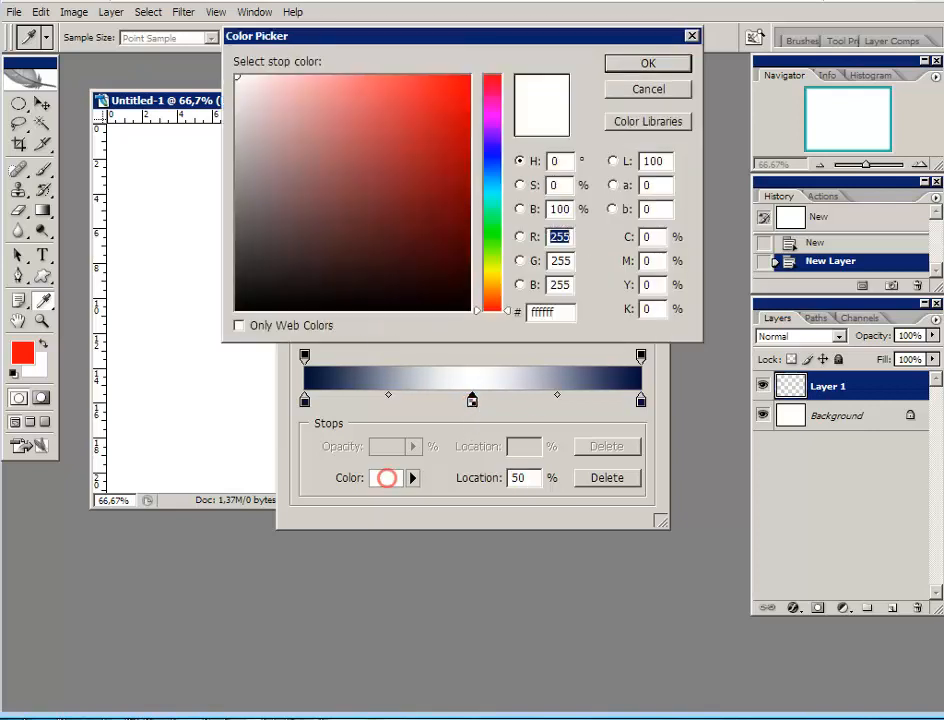
left_click(492, 167)
left_click_drag(441, 180, 453, 217)
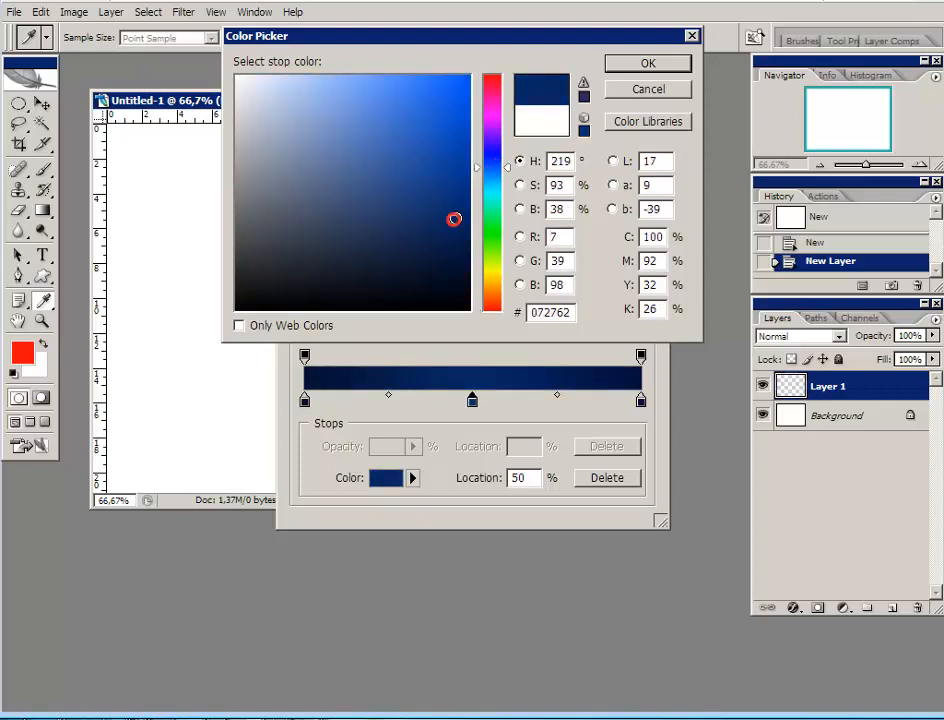
left_click(633, 68)
left_click(622, 106)
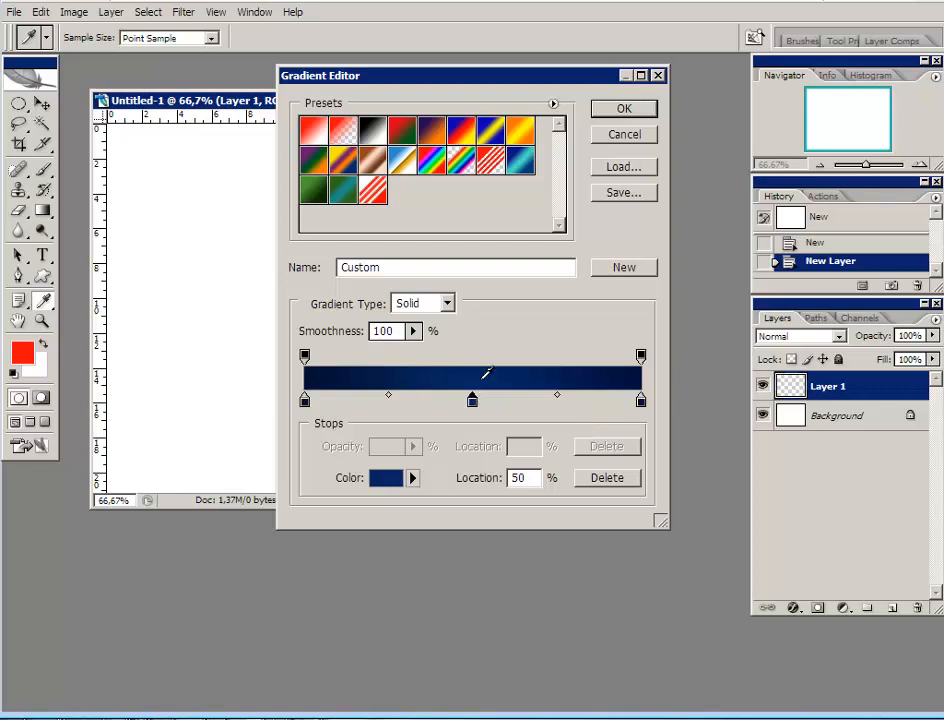
Save the blue gradient as a new preset, delete the red-striped preset beside it, and accept the gradient for use
left_click(622, 268)
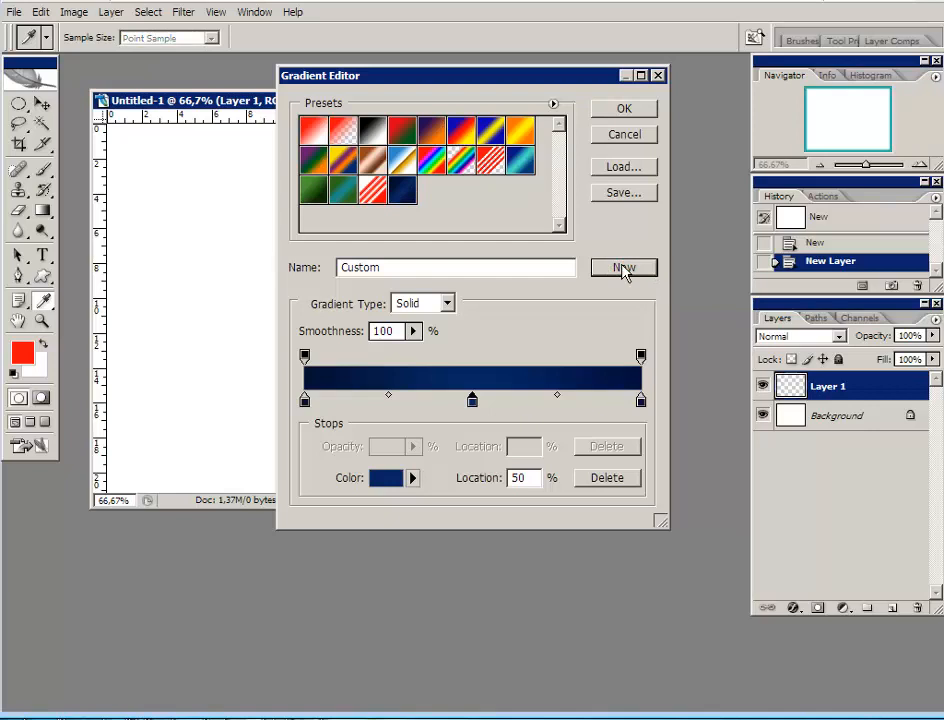
right_click(368, 186)
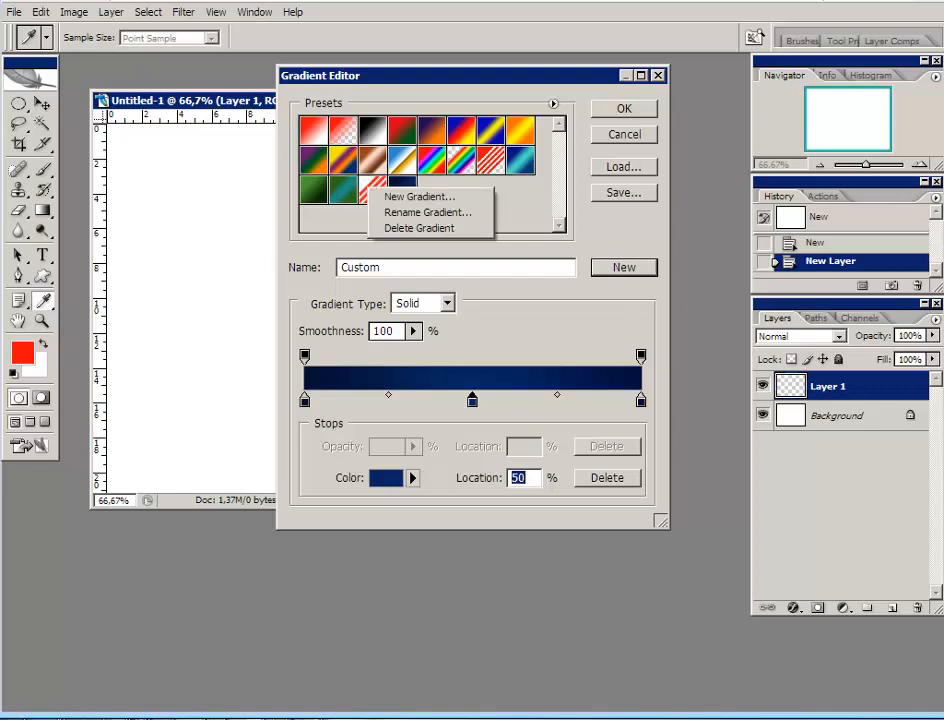
left_click(412, 229)
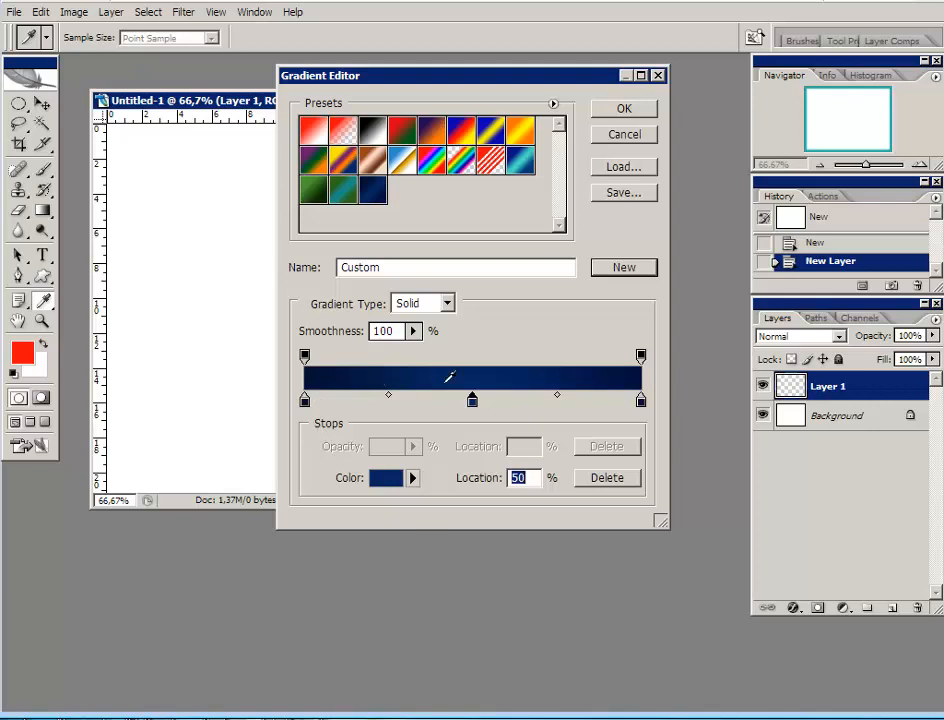
left_click(624, 110)
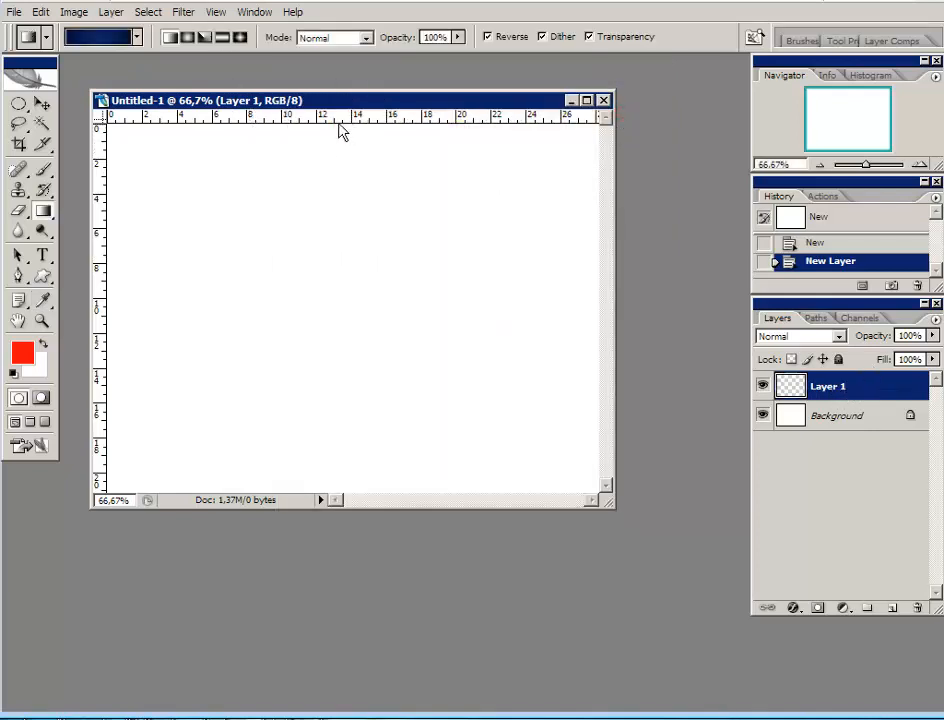
Try the linear gradient on Layer 1 from top to bottom, across the full width, and over half the canvas
left_click_drag(337, 121, 338, 492)
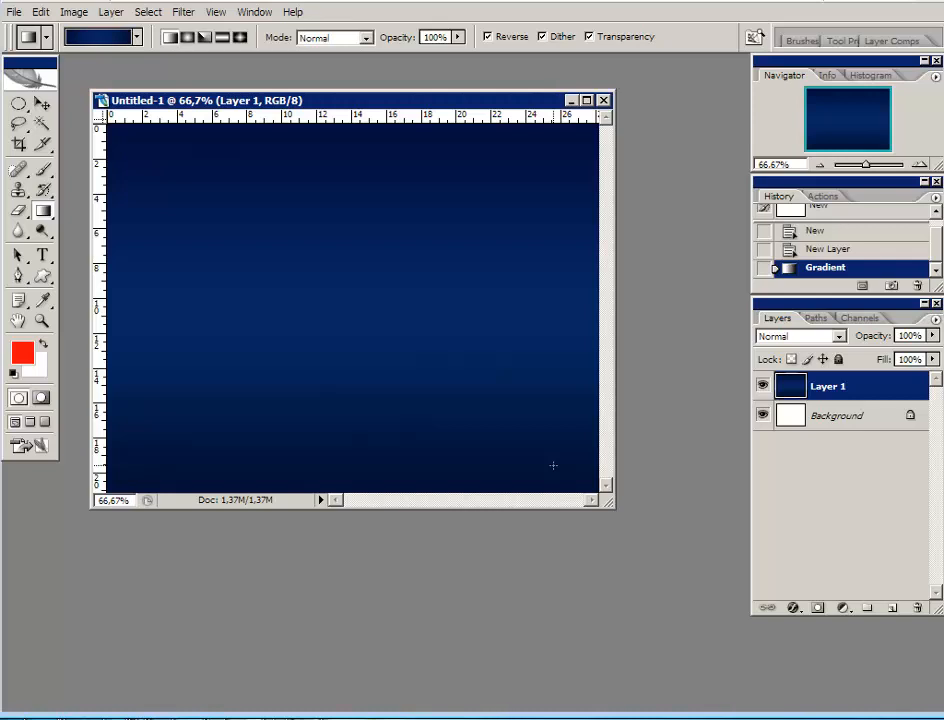
left_click(107, 316)
left_click_drag(107, 316, 589, 317)
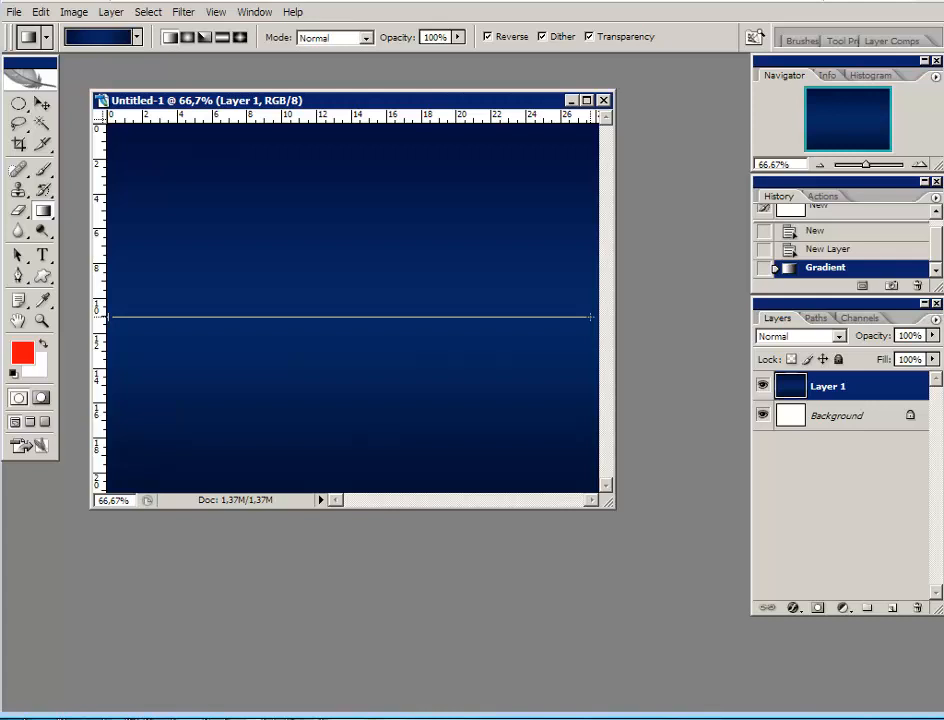
left_click_drag(589, 317, 590, 316)
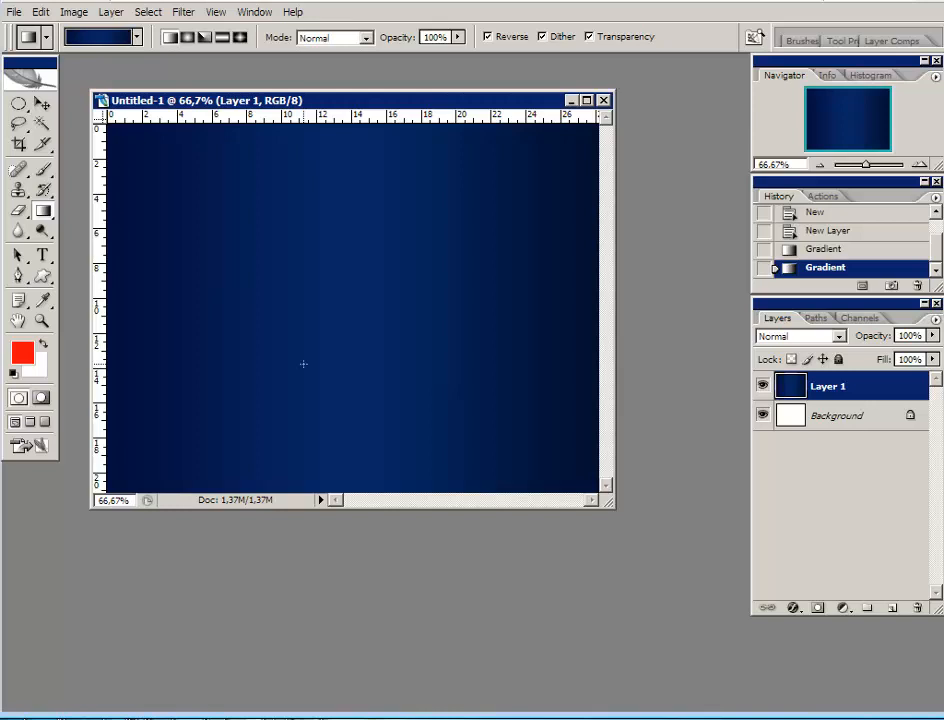
left_click_drag(352, 301, 592, 305)
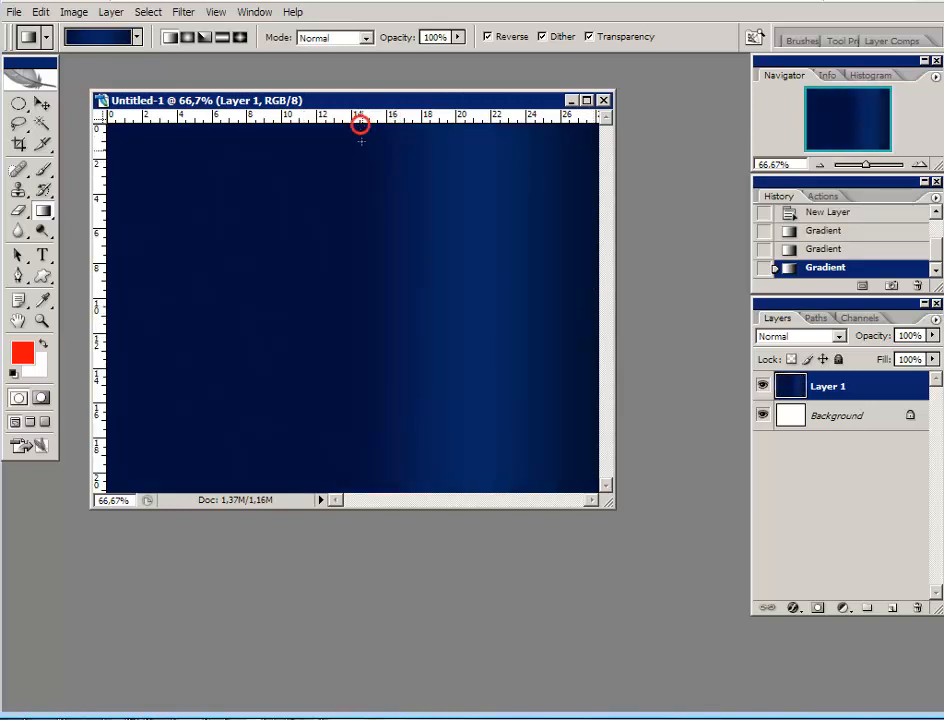
left_click_drag(359, 124, 360, 309)
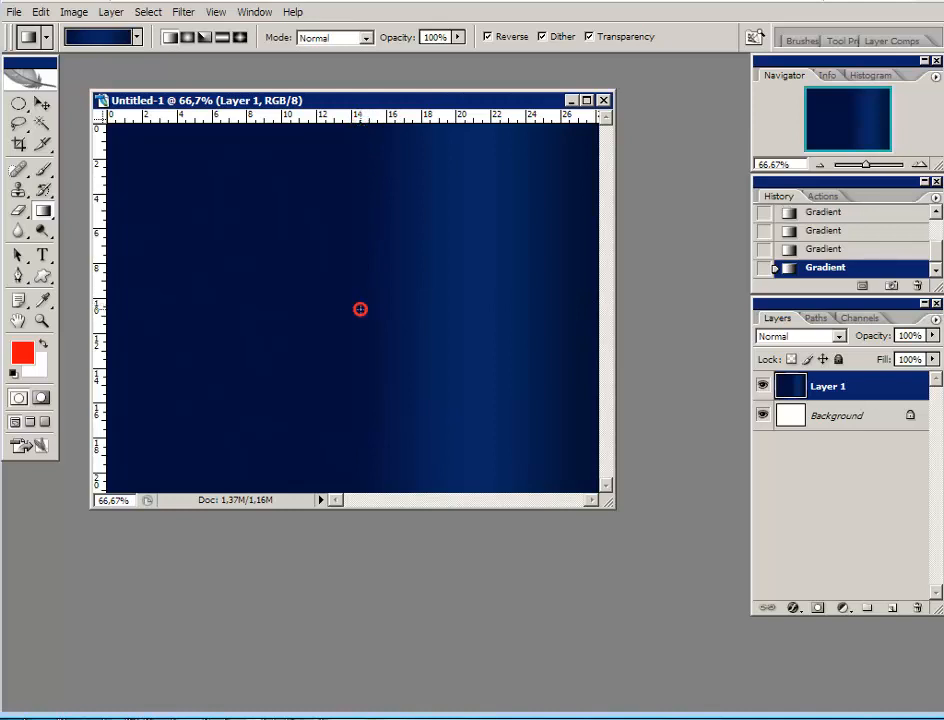
Fill Layer 1 with the blue linear gradient, running vertically from the canvas's upper edge to its lower edge
left_click_drag(339, 124, 337, 496)
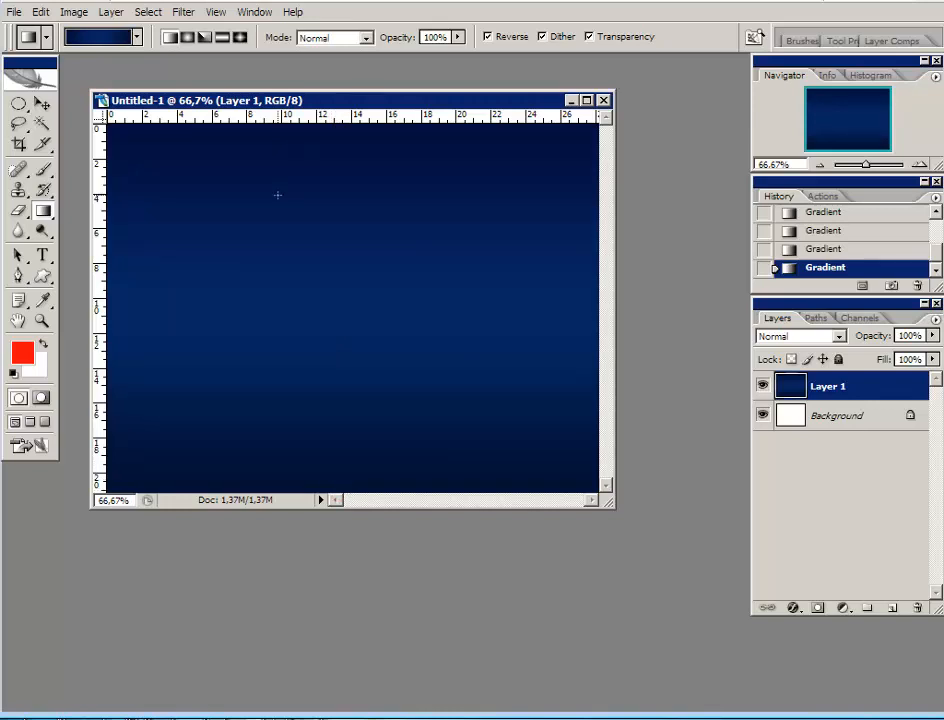
left_click(186, 38)
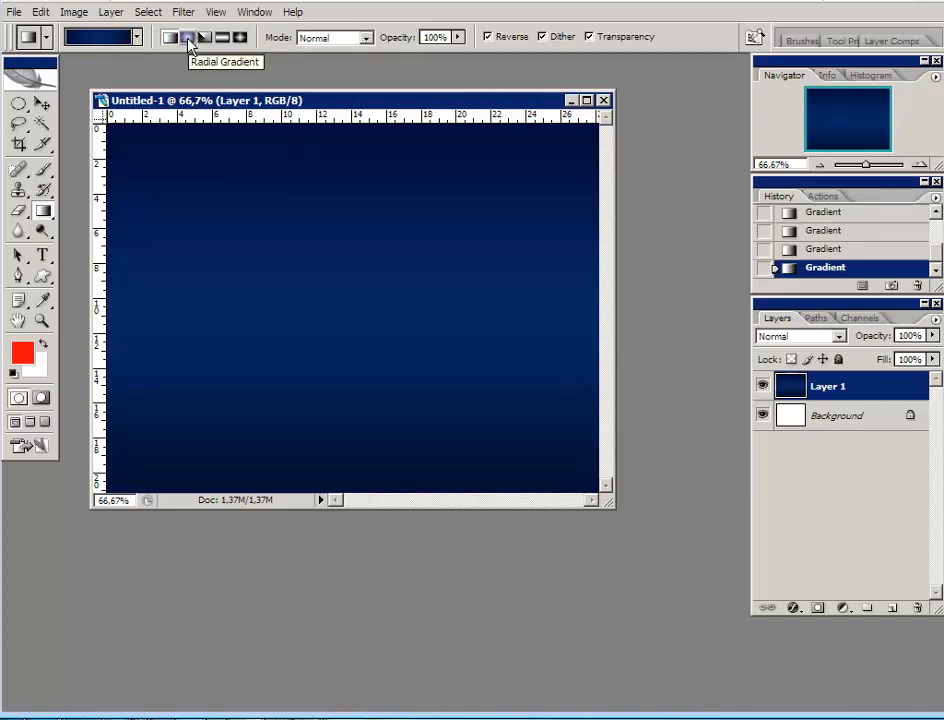
left_click(170, 38)
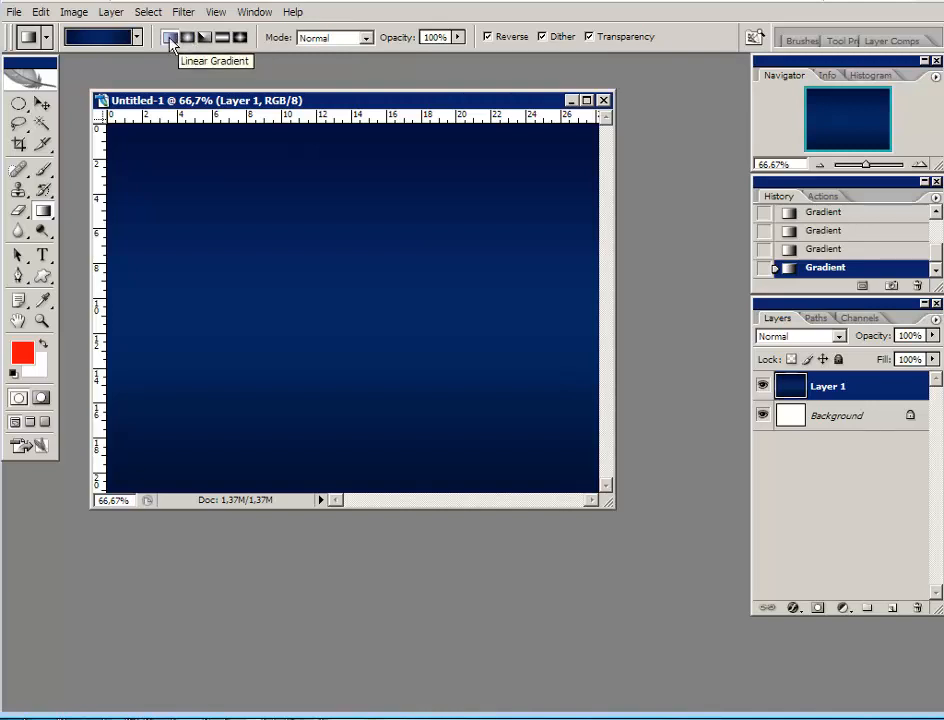
left_click(187, 38)
left_click(222, 38)
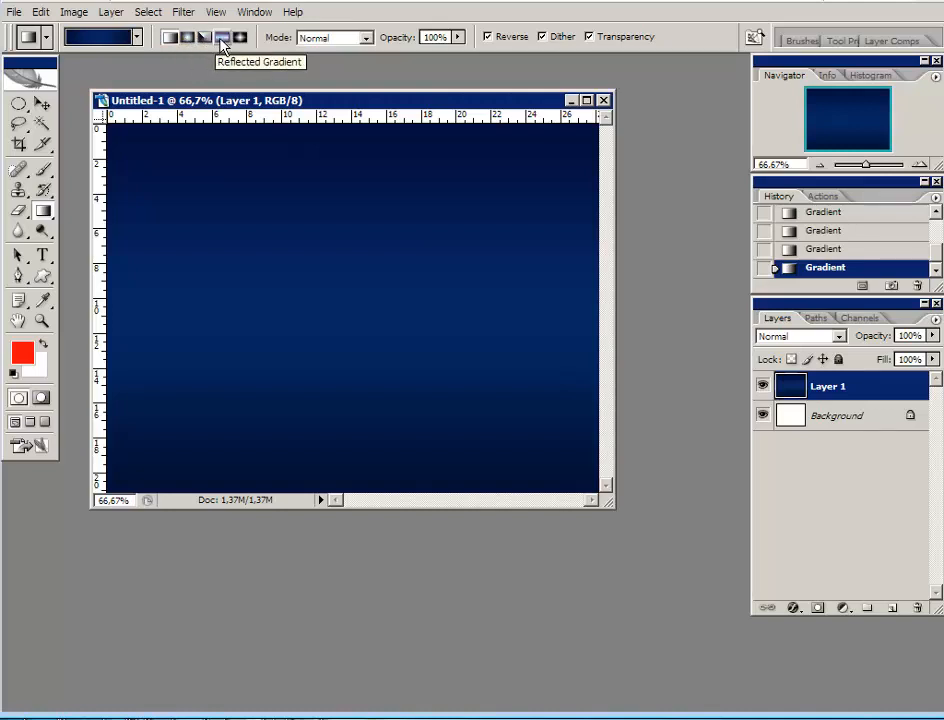
Try the diamond gradient on Layer 1 with several start points, lengths and directions
left_click(241, 39)
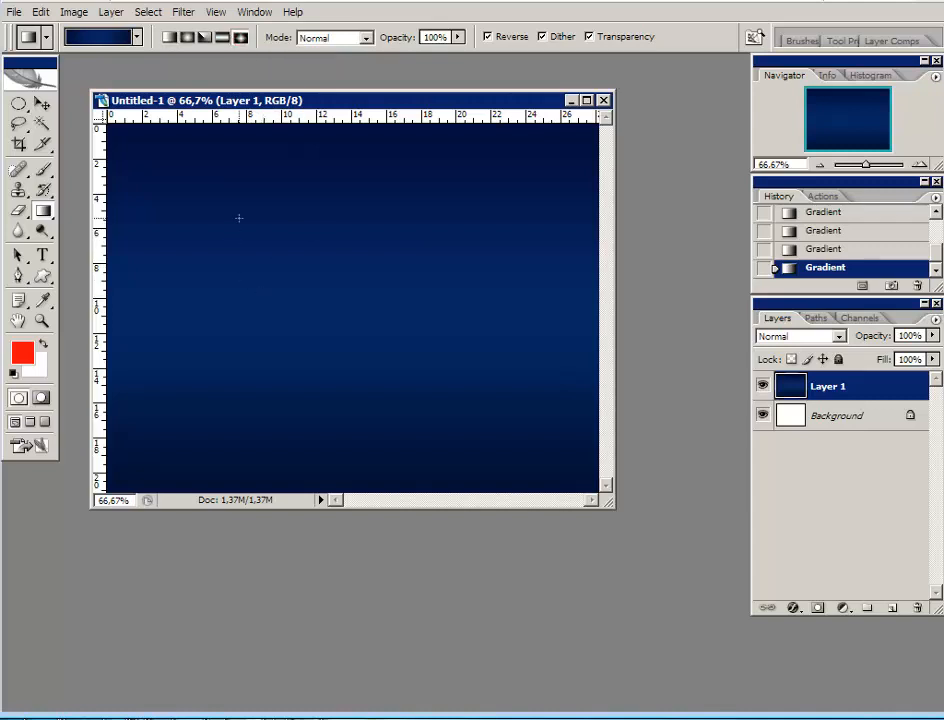
left_click_drag(239, 217, 430, 386)
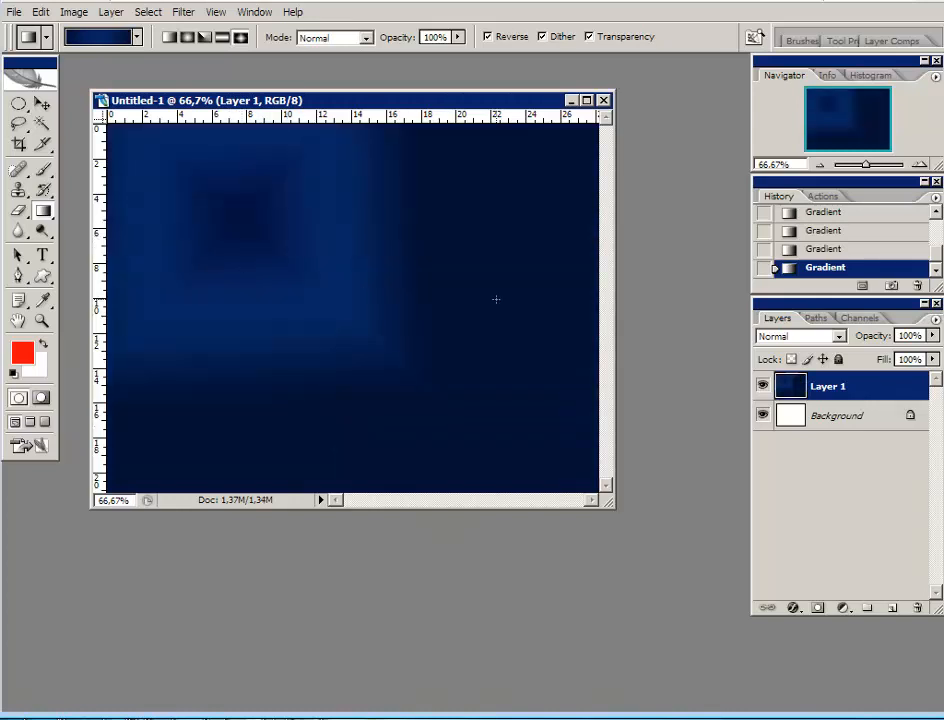
left_click_drag(470, 282, 498, 300)
left_click_drag(411, 208, 237, 278)
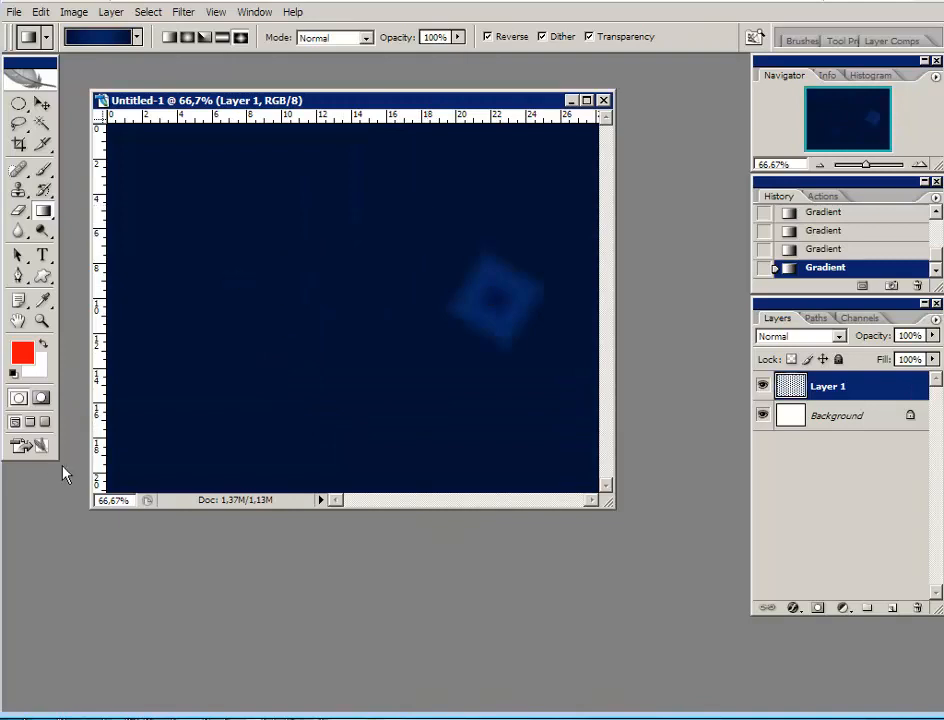
left_click_drag(417, 153, 417, 155)
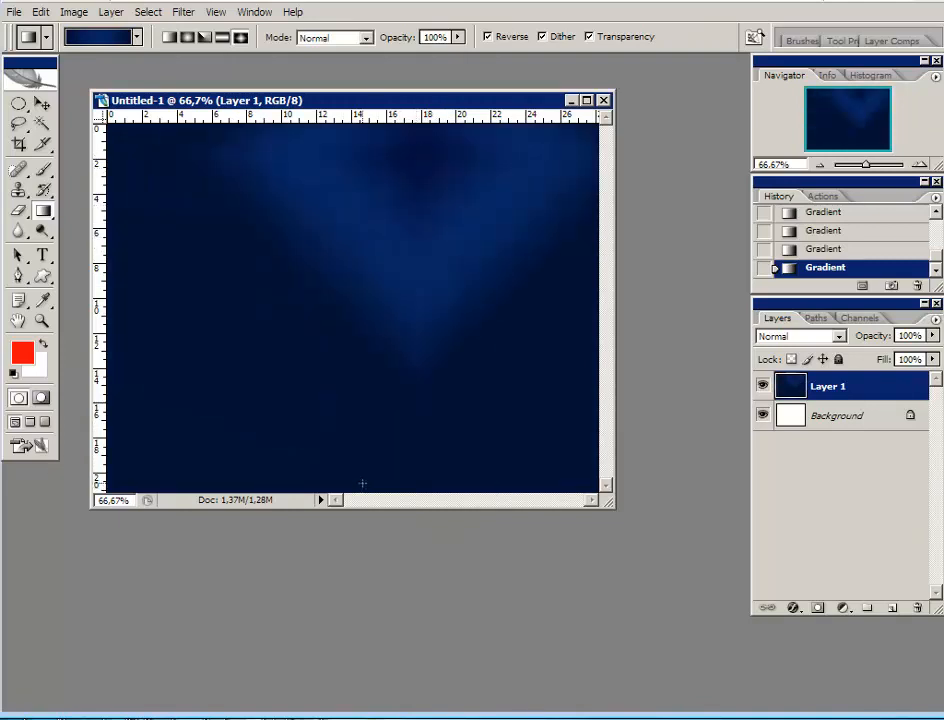
left_click_drag(223, 432, 328, 335)
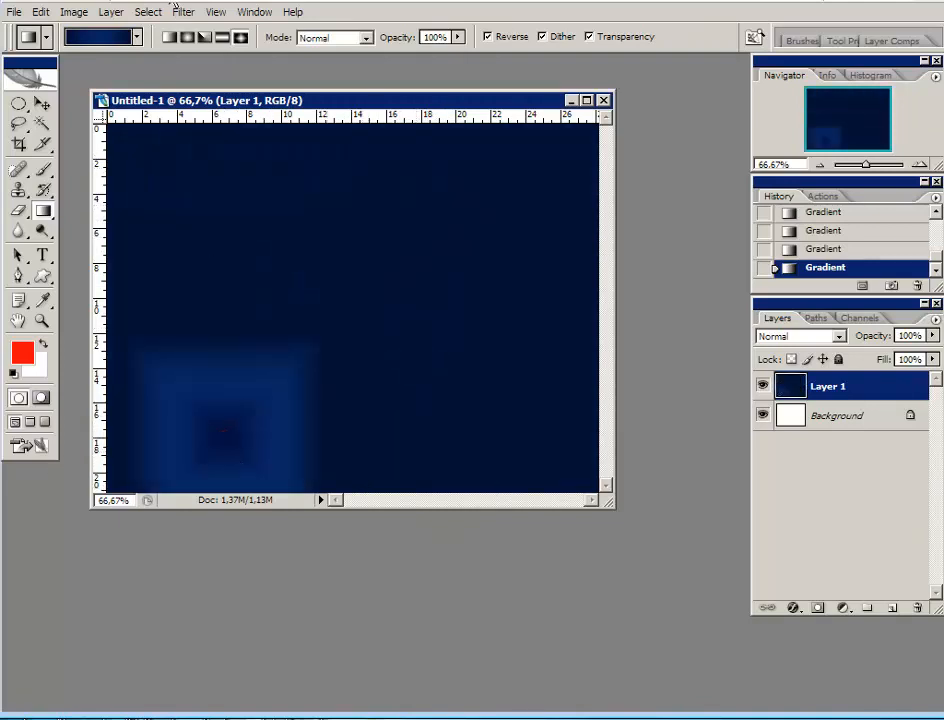
Try the reflected gradient and the angle gradient on Layer 1 in different directions
left_click(220, 38)
left_click_drag(322, 135, 304, 373)
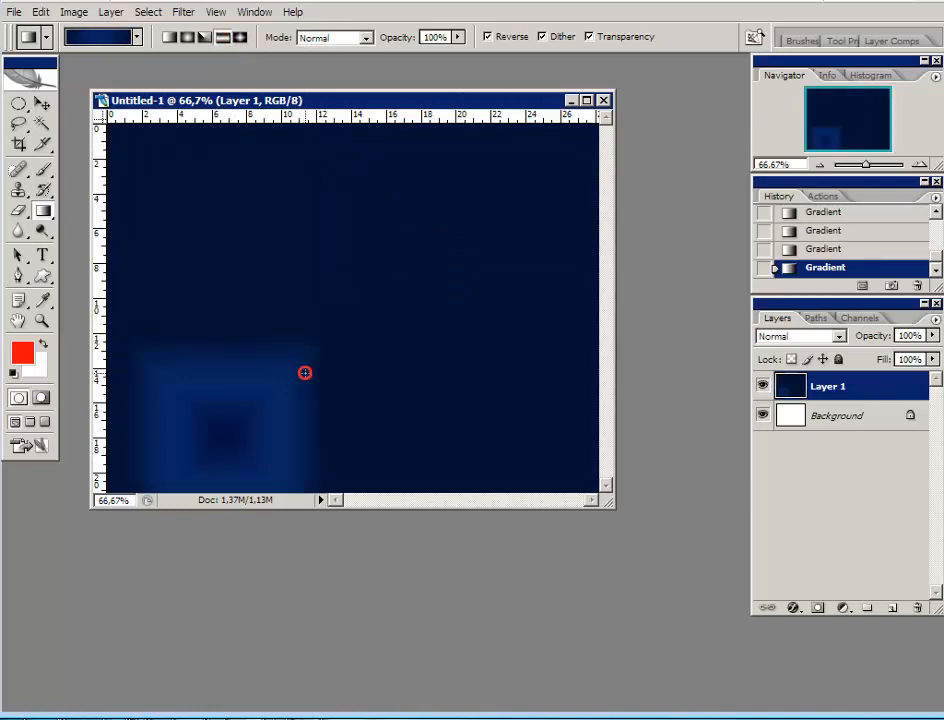
left_click_drag(216, 298, 398, 316)
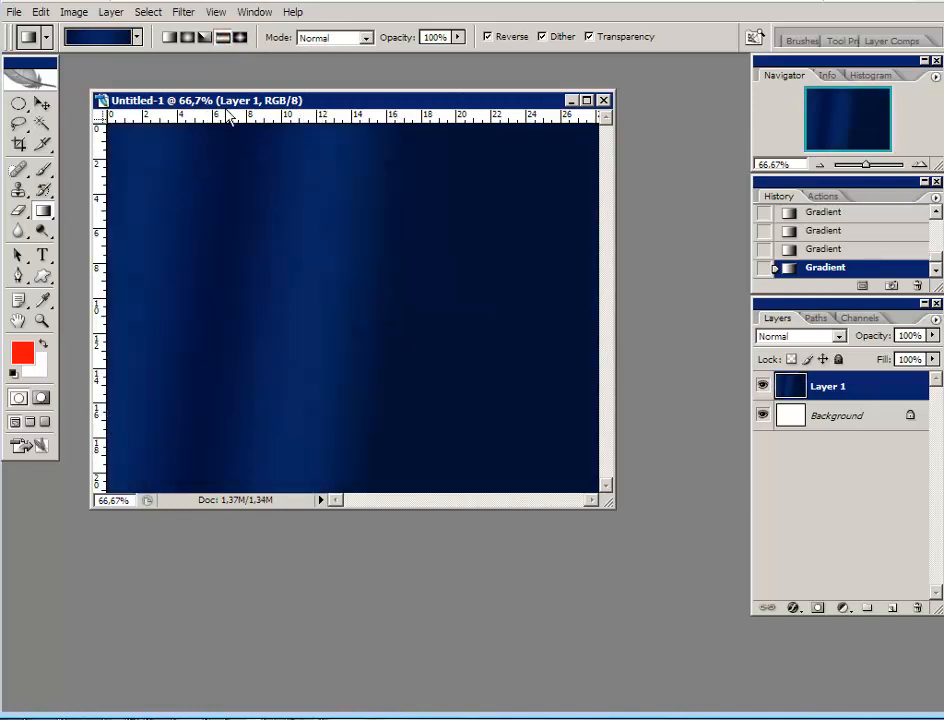
left_click(204, 37)
left_click_drag(268, 307, 383, 221)
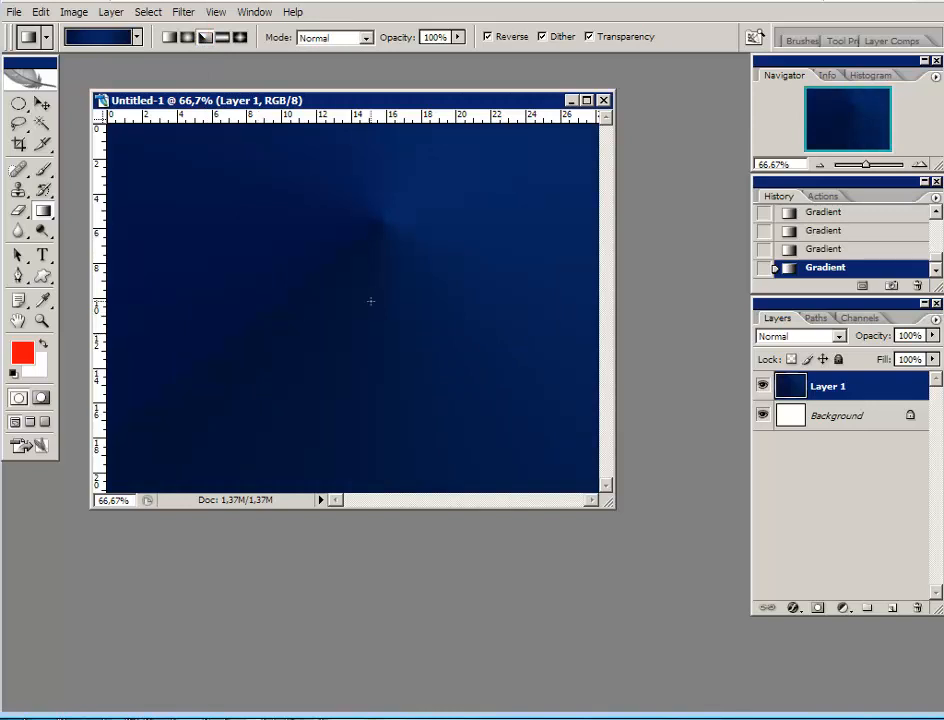
left_click_drag(400, 379, 88, 284)
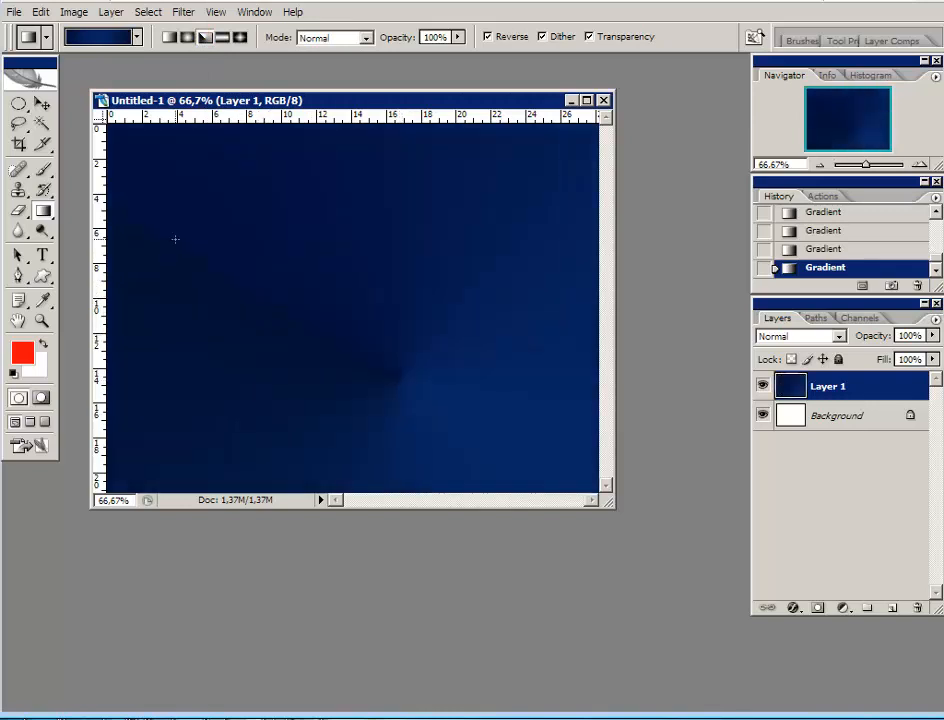
Refill Layer 1 with the blue linear gradient, running vertically over about the middle 60% of the canvas height
left_click(168, 38)
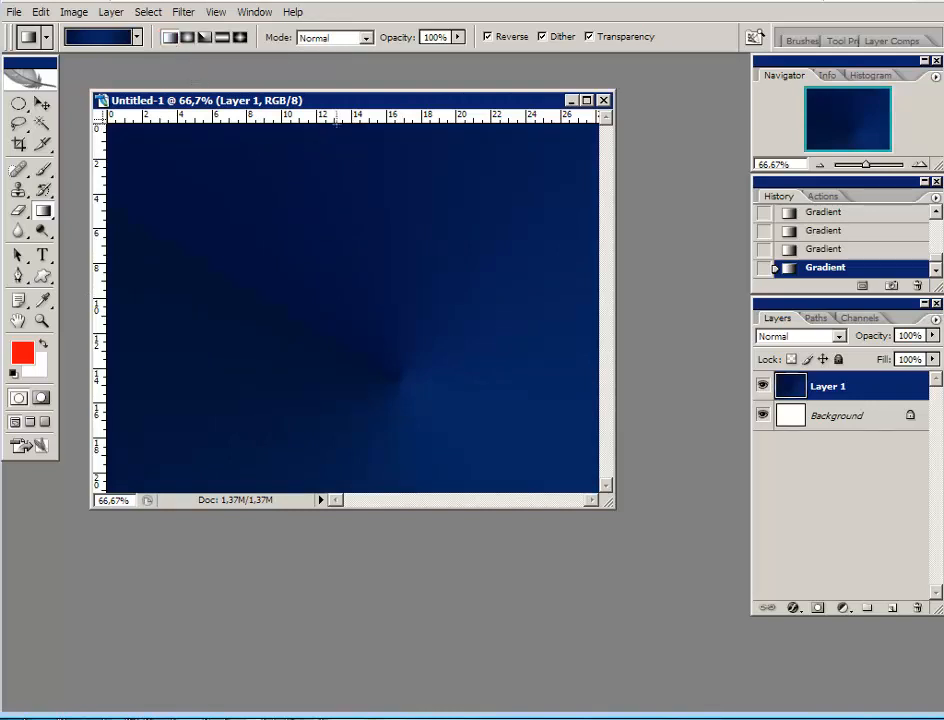
left_click_drag(341, 123, 338, 488)
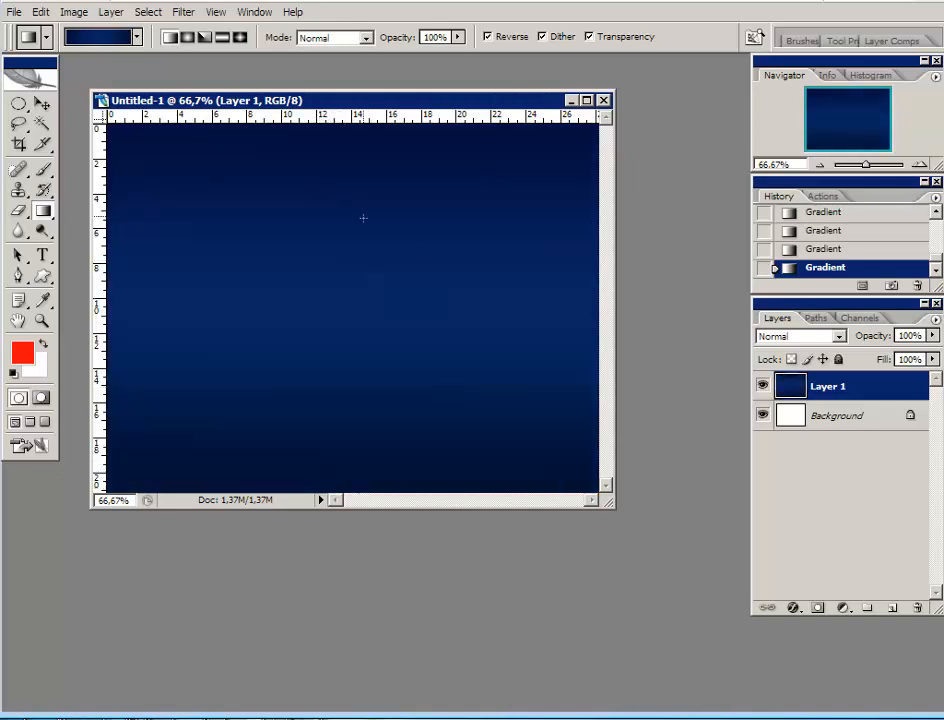
left_click_drag(338, 194, 339, 413)
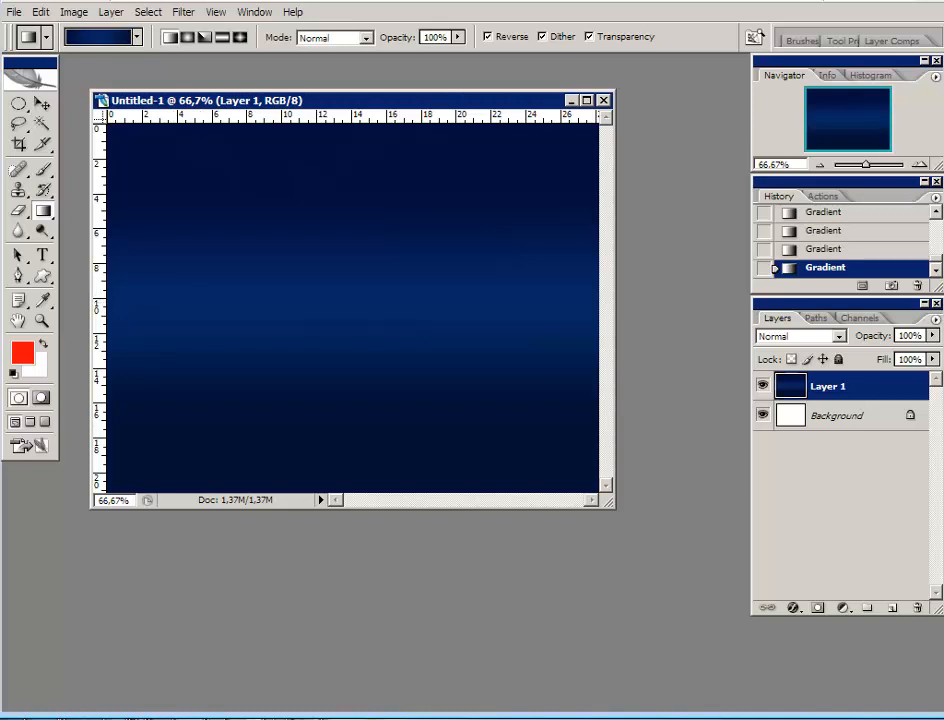
Select an ellipse about 19 by 10 ruler units near the middle of the canvas and add a new layer above Layer 1
left_click(19, 103)
left_click_drag(209, 209, 536, 379)
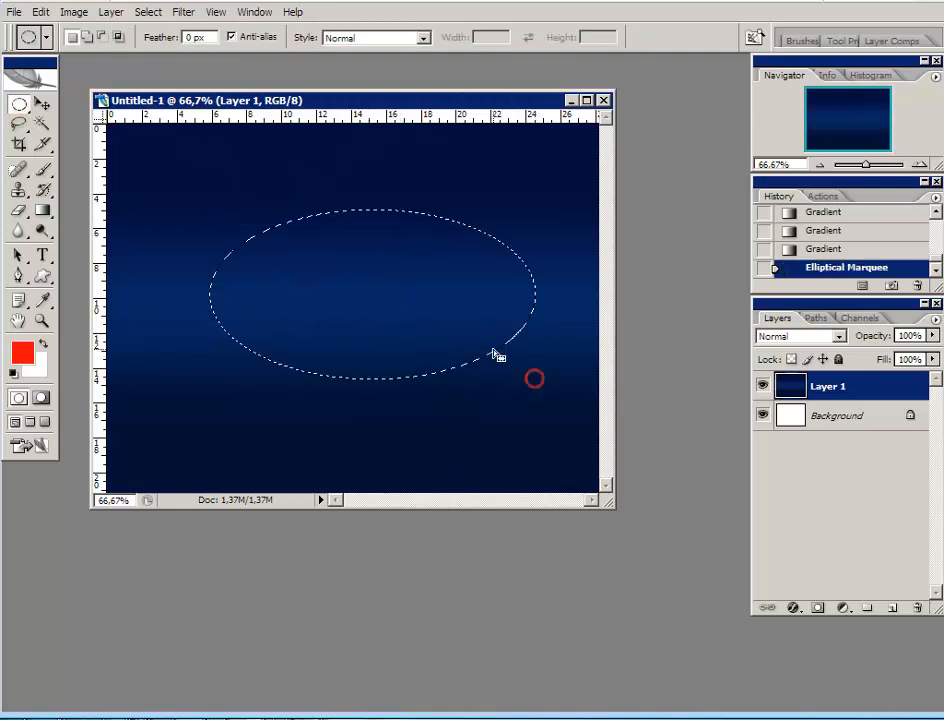
left_click(891, 608)
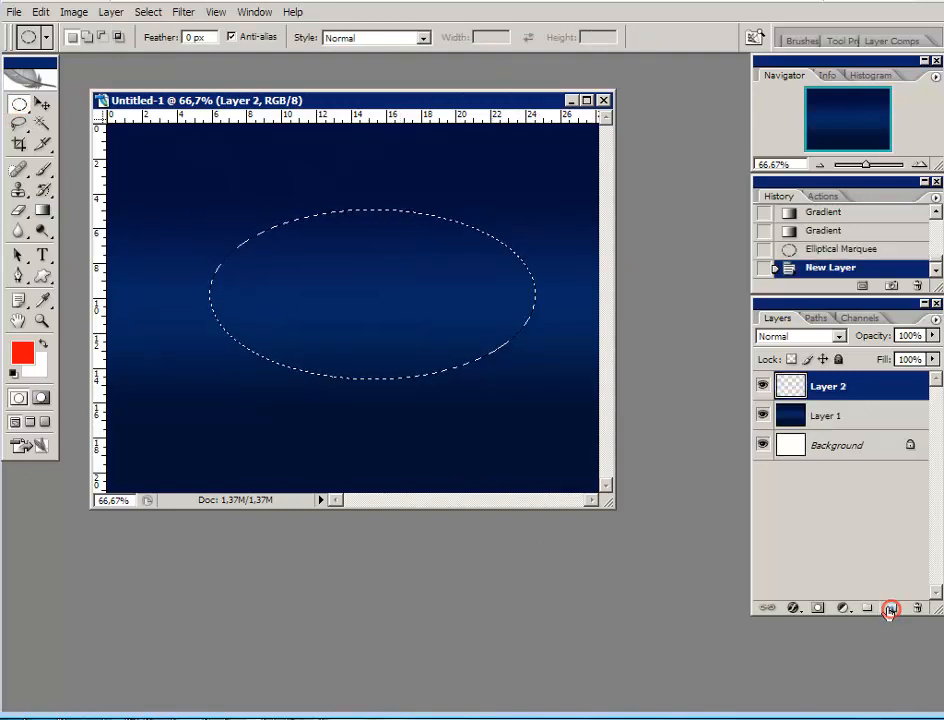
Fill the elliptical selection on Layer 2 with the copper-coloured preset as a vertical linear gradient from edge to edge, and deselect it
left_click(41, 210)
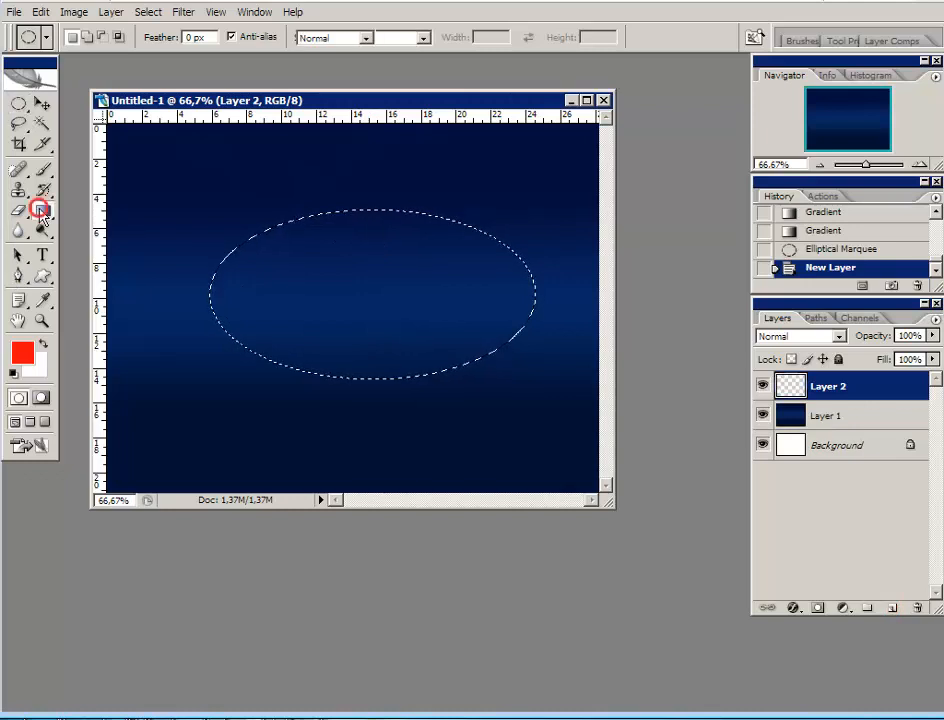
left_click(94, 37)
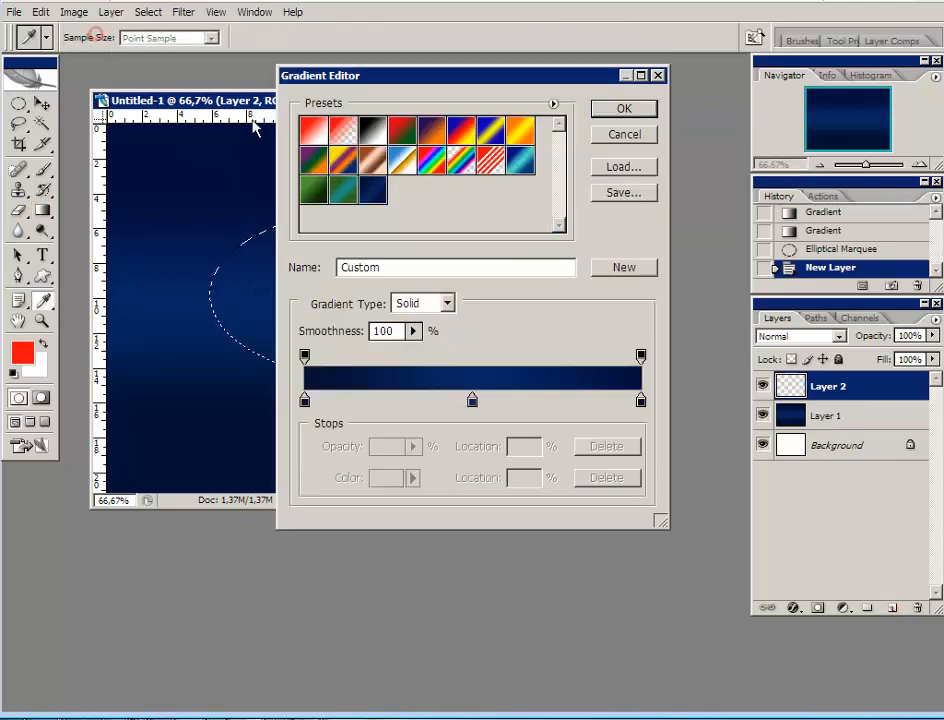
left_click(373, 160)
left_click(618, 108)
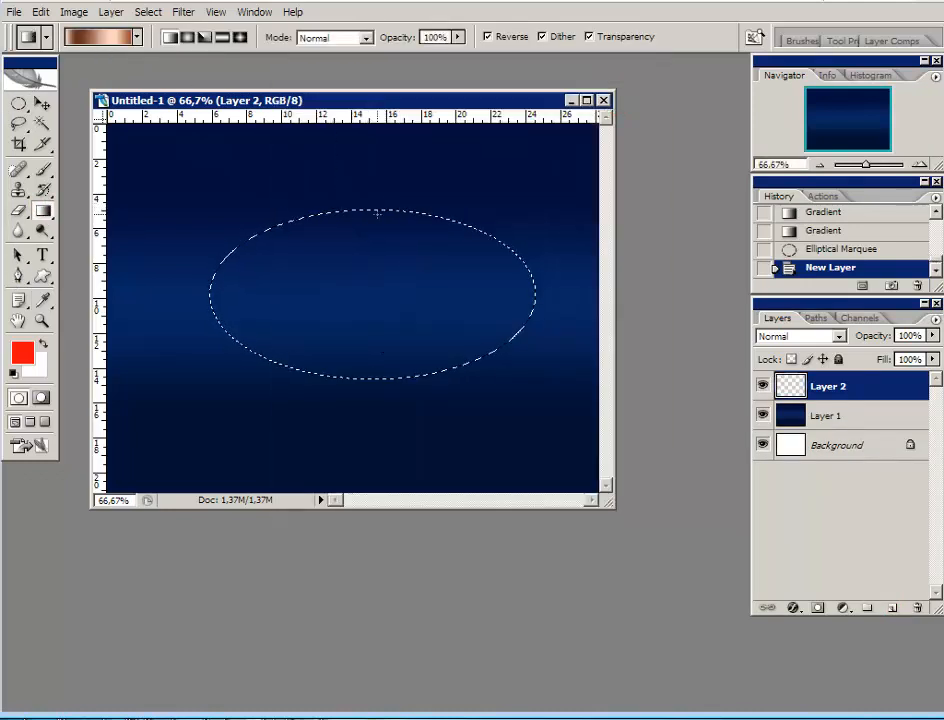
left_click_drag(371, 210, 372, 379)
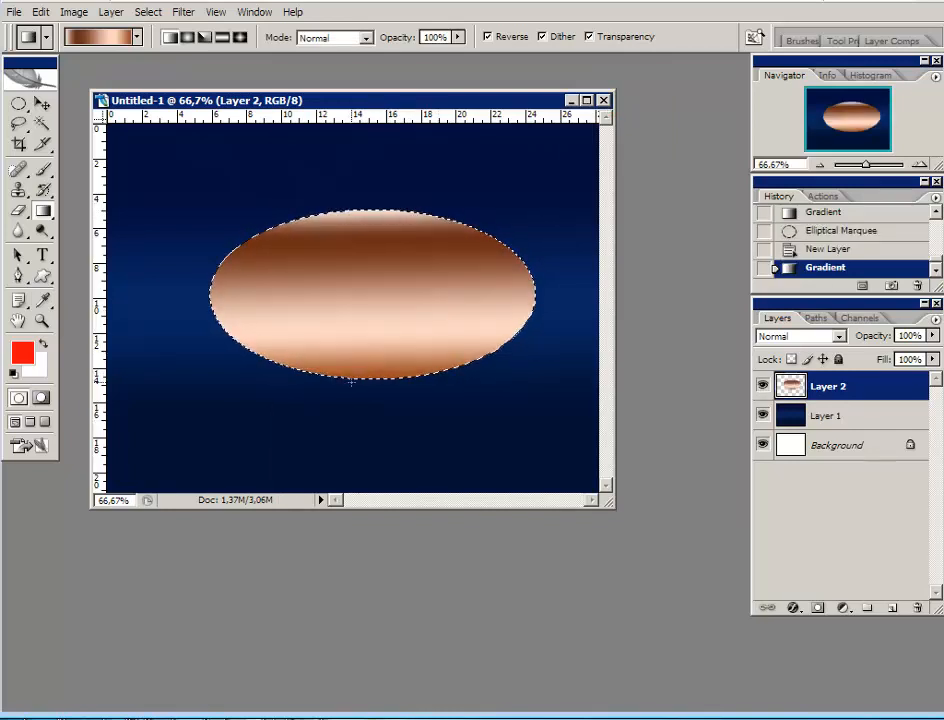
key("ctrl+d")
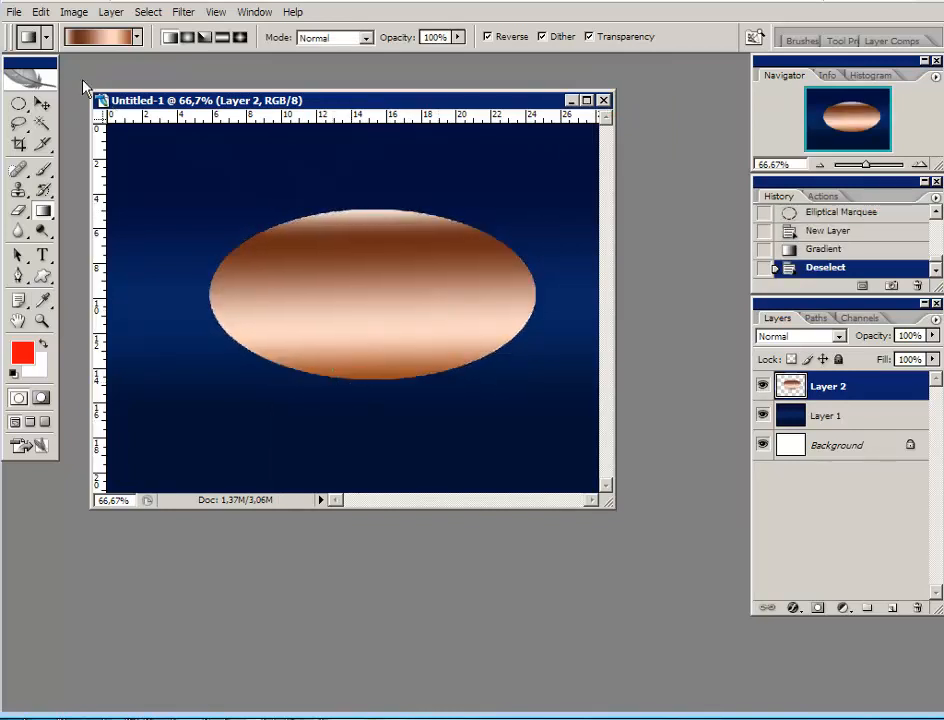
Move the copper ellipse about 2 ruler units to the left and 1 unit down
left_click(41, 103)
left_click_drag(400, 298, 372, 326)
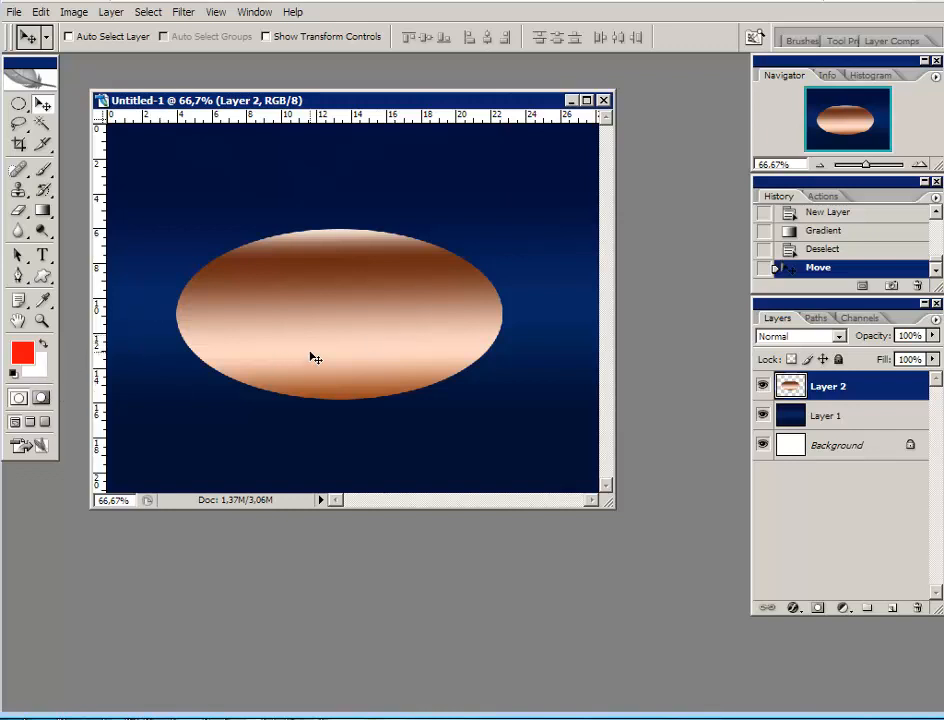
left_click(40, 12)
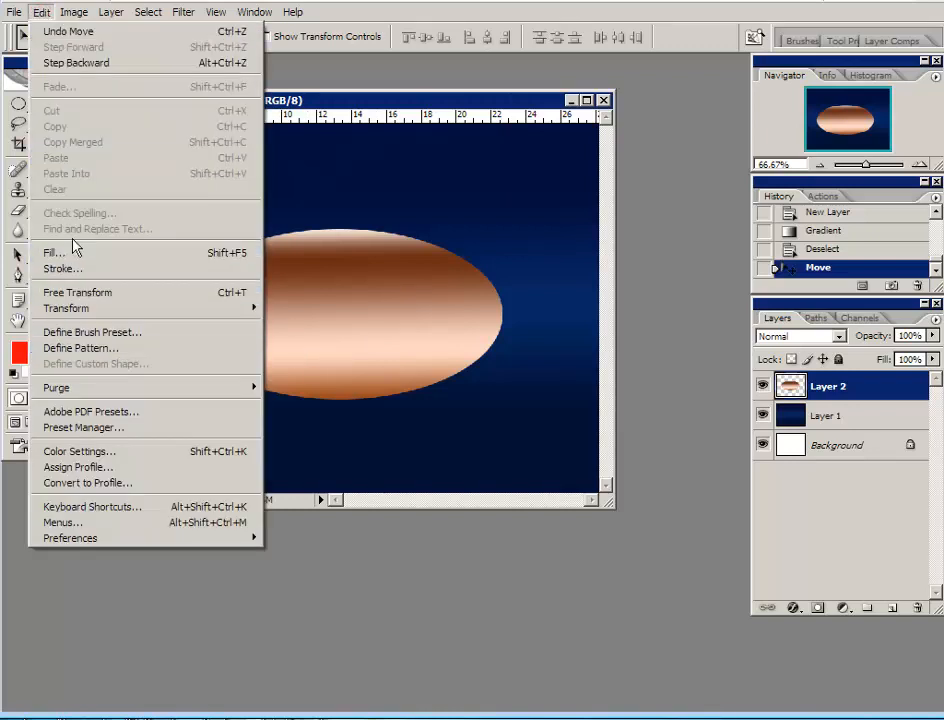
left_click(641, 197)
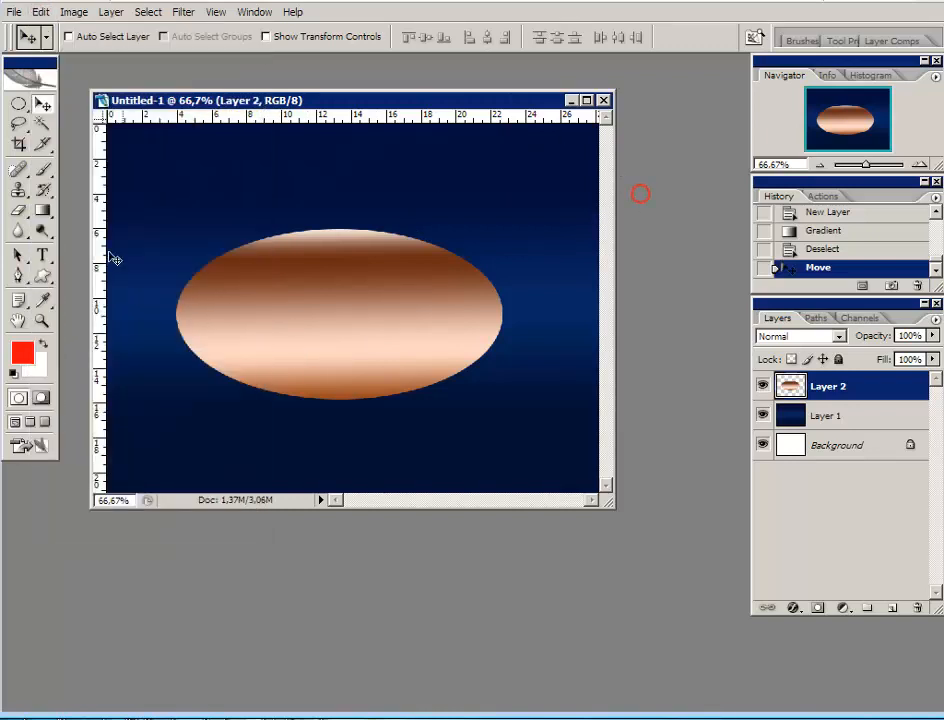
Look at the Paint Bucket tool's options, return to the Gradient tool, and choose the Spectrum preset for it
left_click(44, 211)
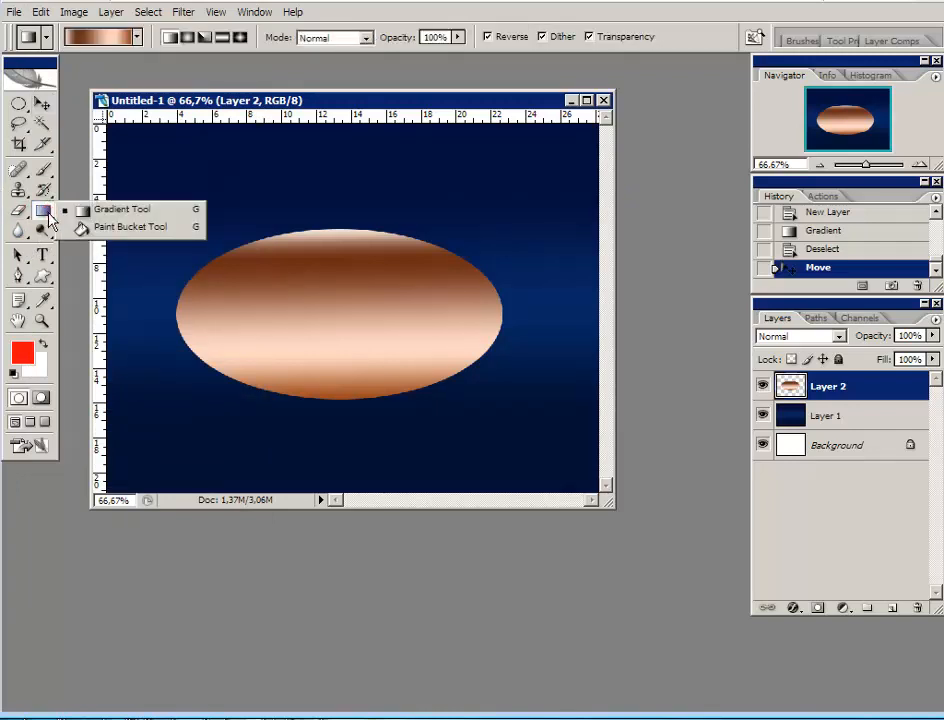
left_click(110, 227)
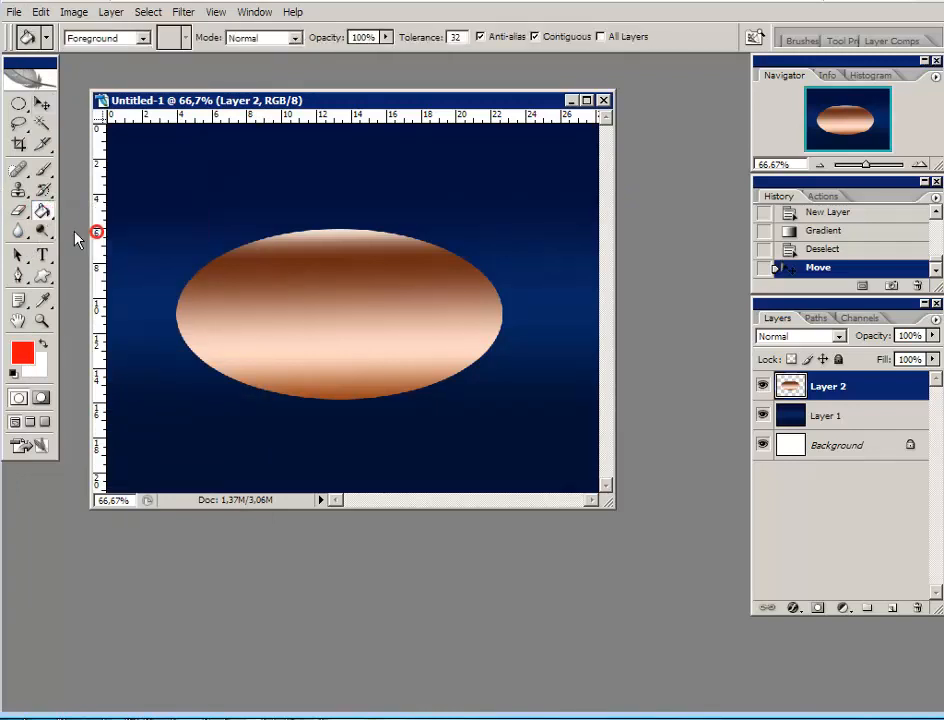
left_click(42, 211)
left_click(100, 211)
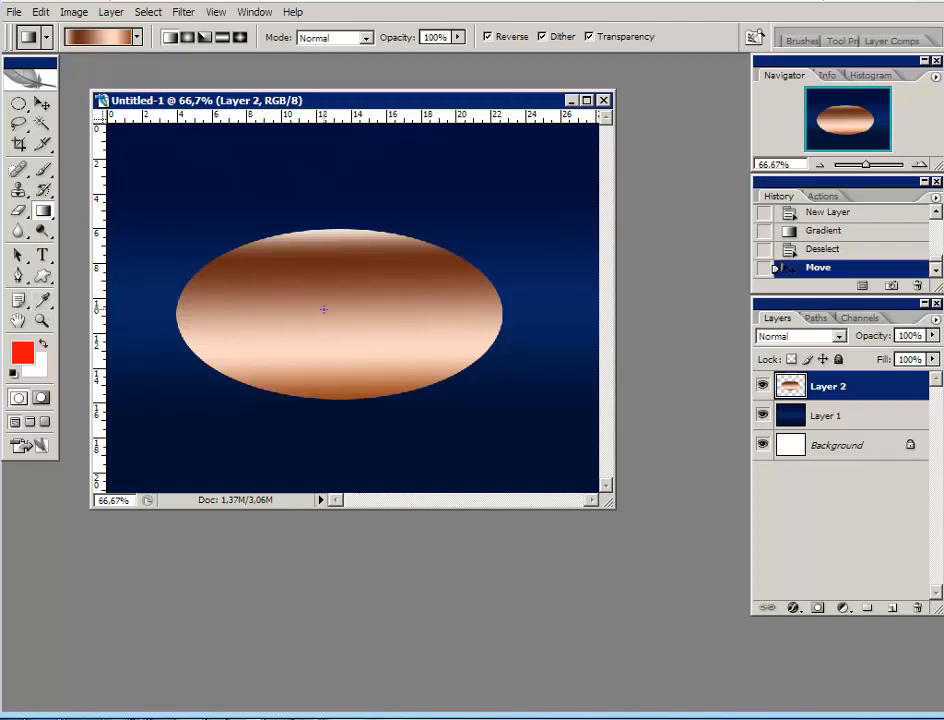
left_click(100, 37)
left_click(432, 159)
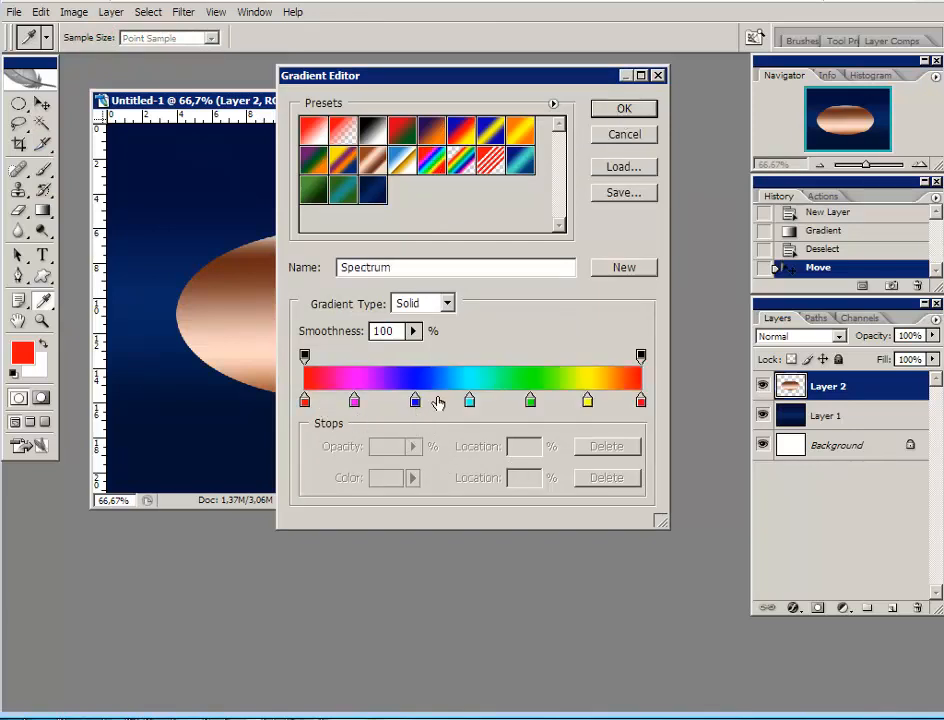
left_click(630, 108)
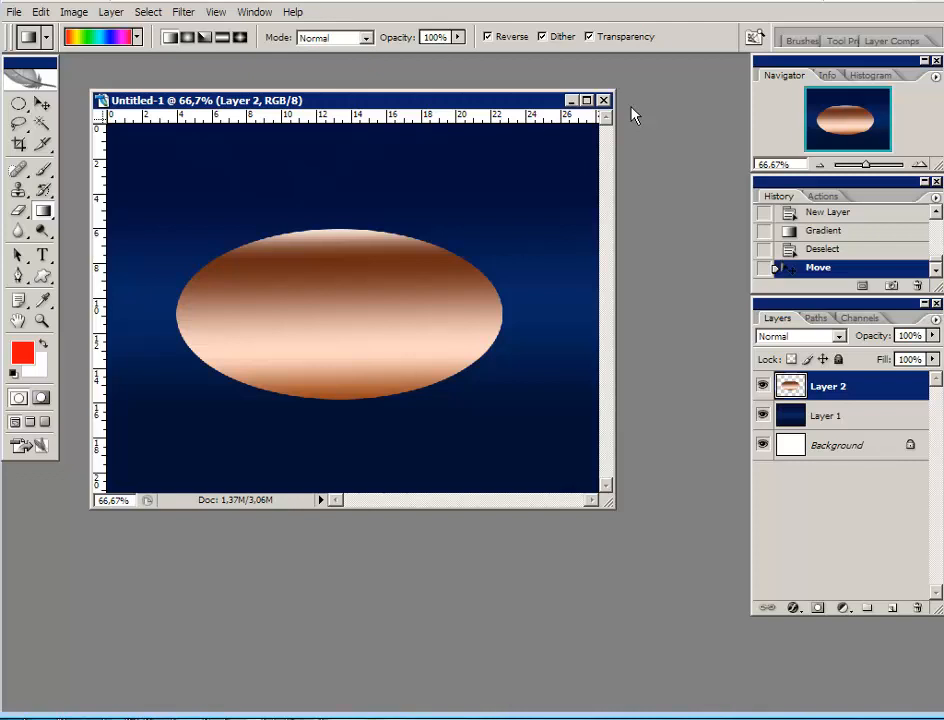
Try the Spectrum gradient vertically over the ellipse on Layer 2 without any selection, and revert to the state before it
left_click_drag(326, 230, 334, 401)
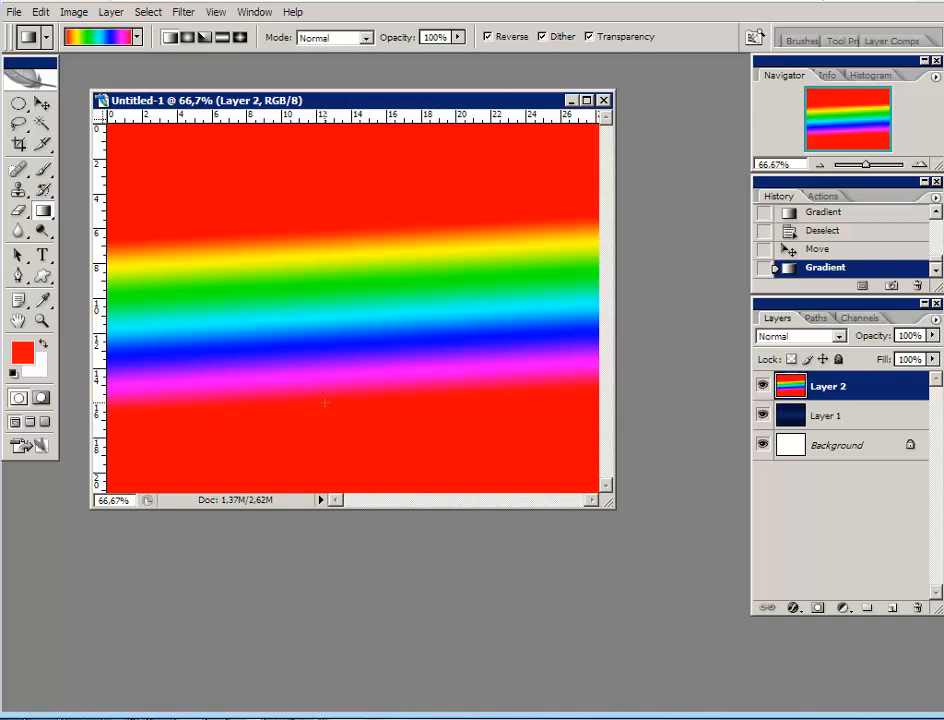
left_click(826, 252)
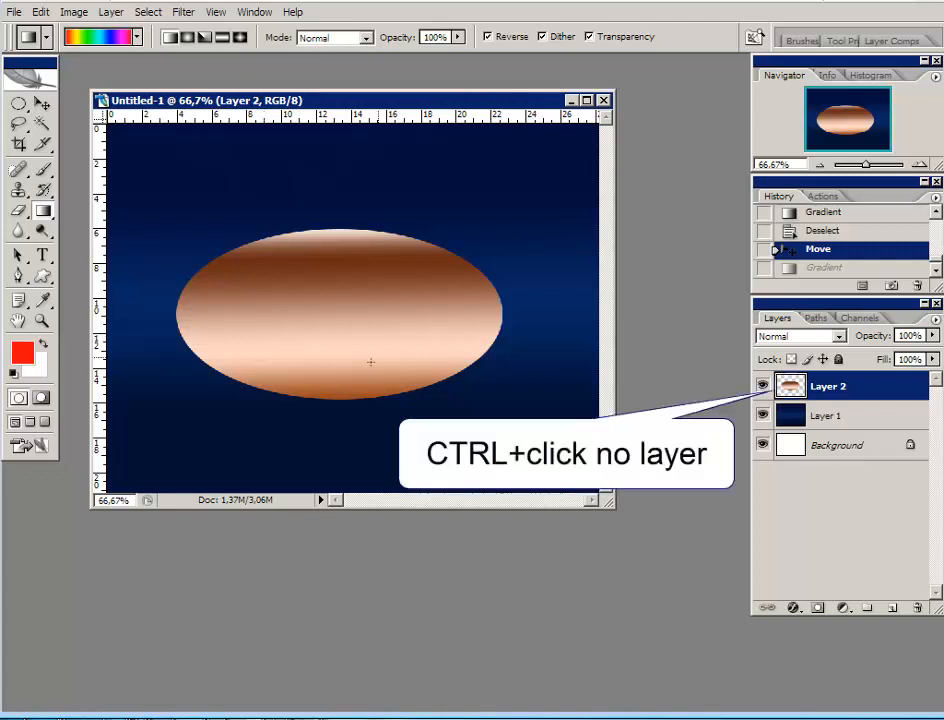
Load the ellipse on Layer 2 as a selection, fill it vertically with the linear Spectrum gradient, and deselect it
left_click(791, 388, "ctrl")
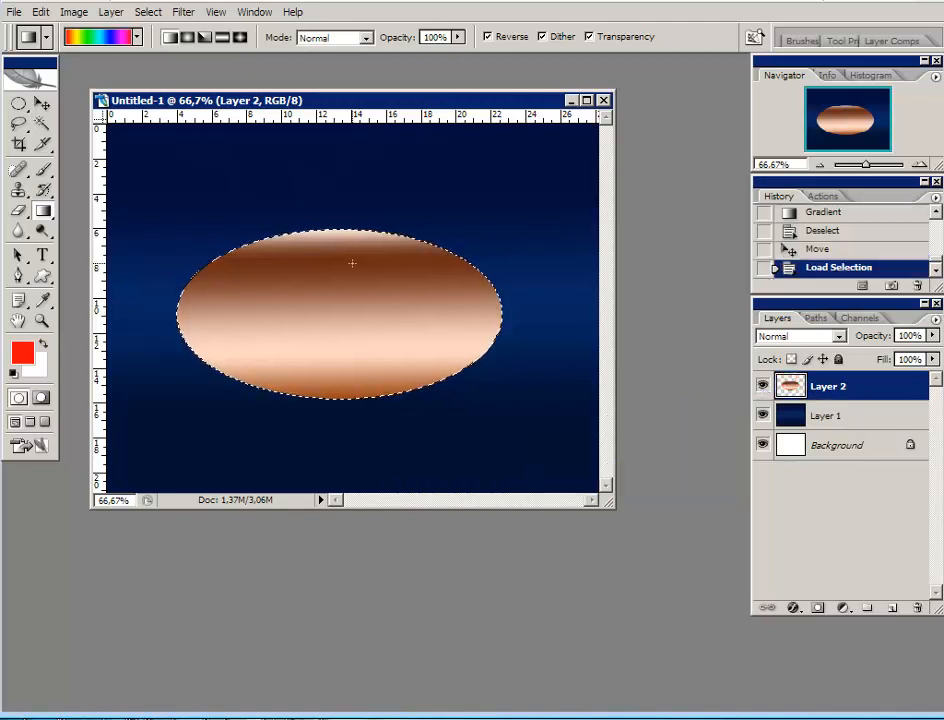
left_click_drag(335, 221, 335, 407)
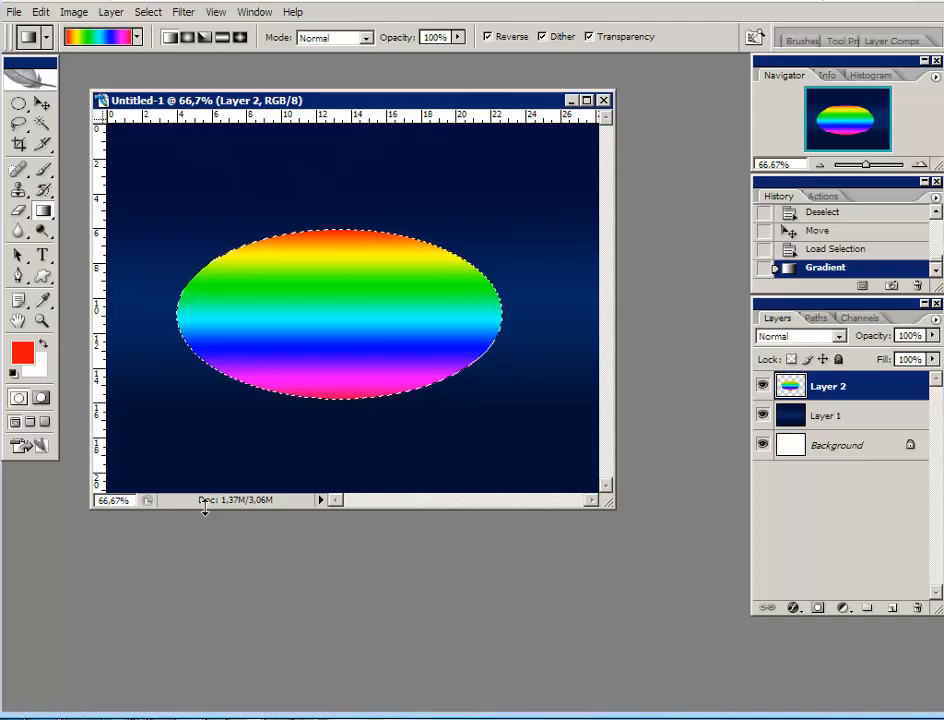
key("ctrl+d")
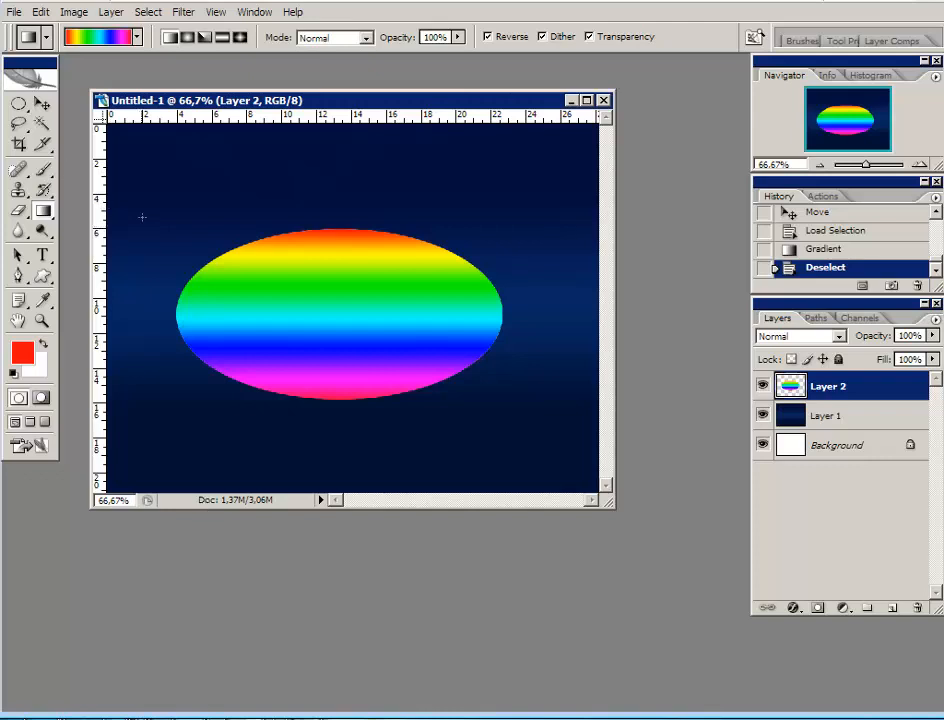
Try a diagonal Spectrum gradient on Layer 2 without a selection, revert it, and lock the layer's transparent pixels
left_click_drag(139, 212, 493, 378)
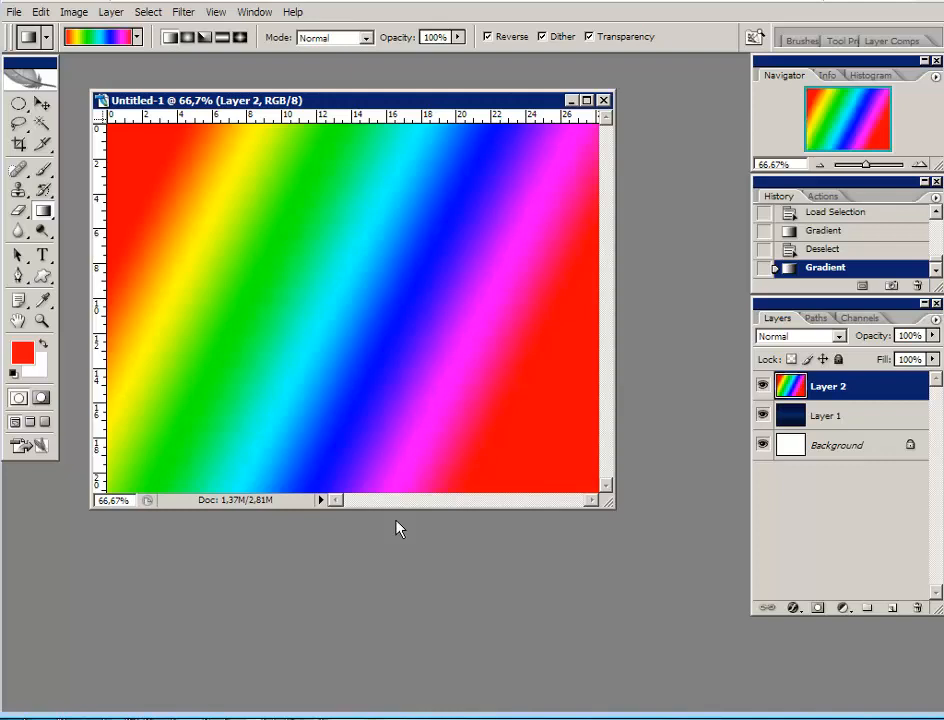
left_click(826, 250)
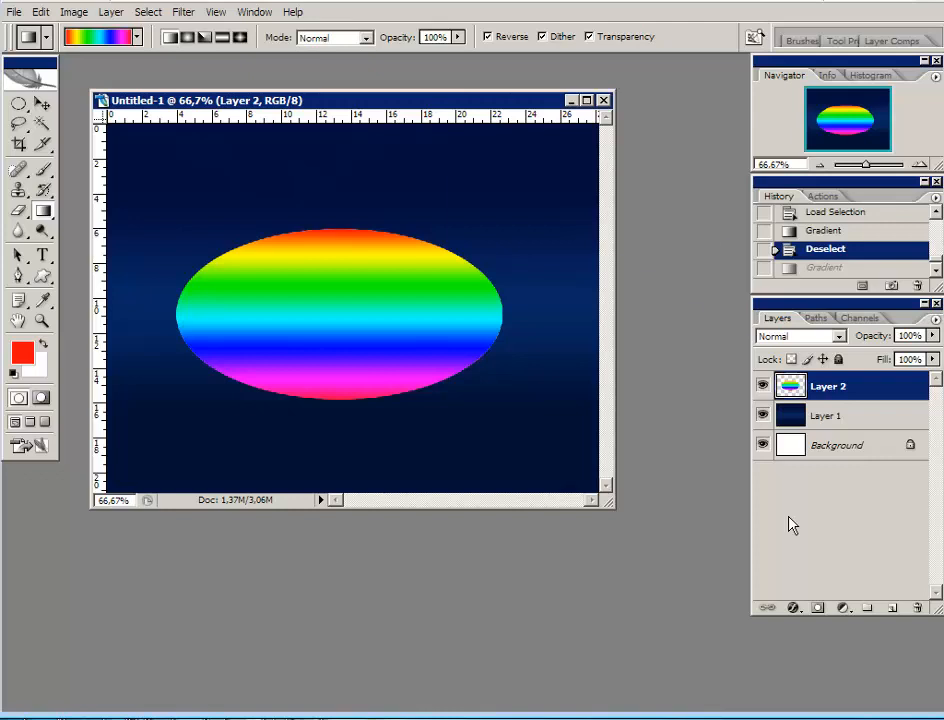
left_click(791, 360)
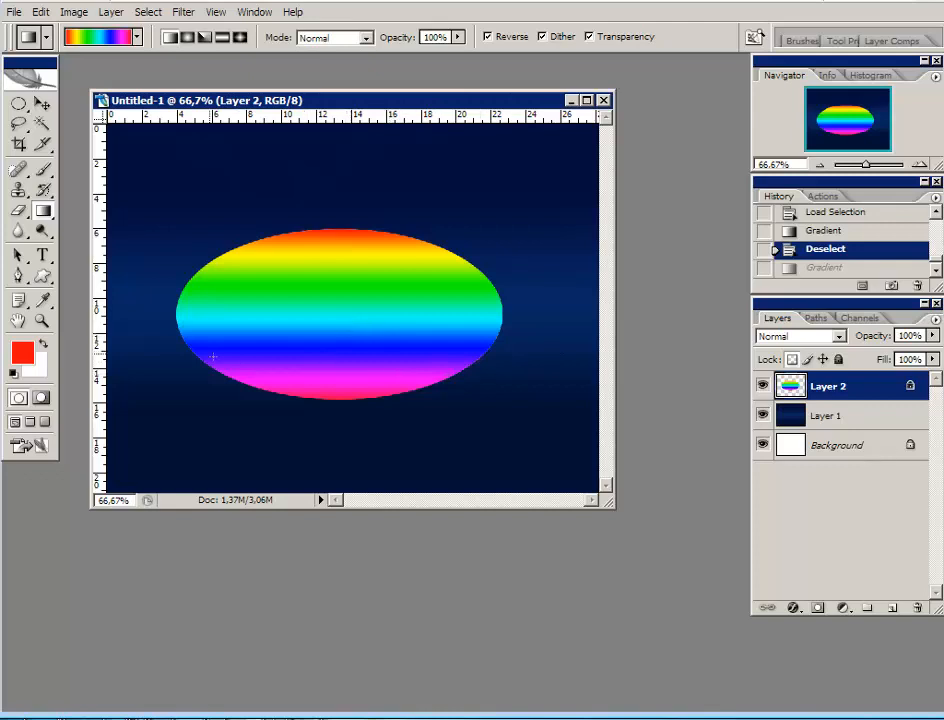
Refill the transparency-locked ellipse on Layer 2 with a horizontal and a diagonal linear Spectrum gradient
left_click_drag(421, 310, 170, 301)
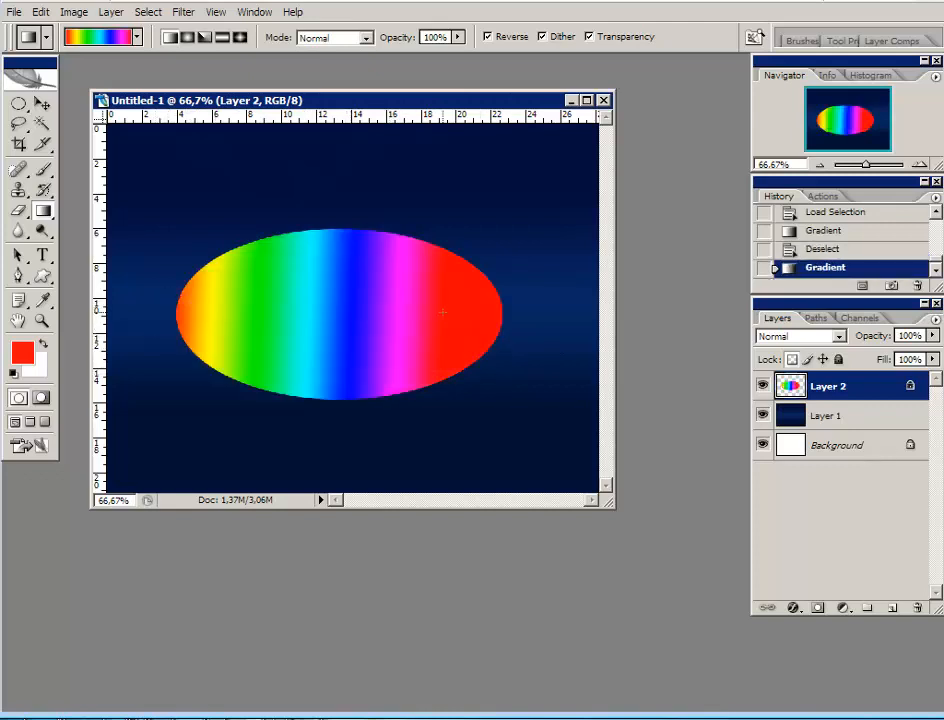
left_click_drag(265, 225, 407, 442)
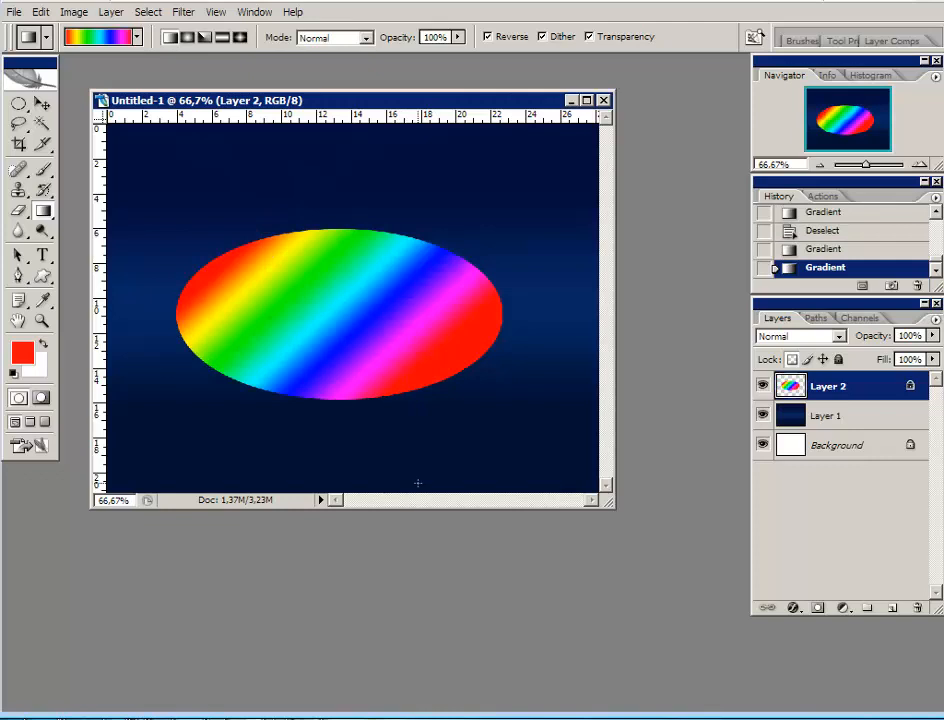
Scale the ellipse on Layer 2 proportionally to about 47.9% and reposition it near the middle of the blue band
left_click(40, 102)
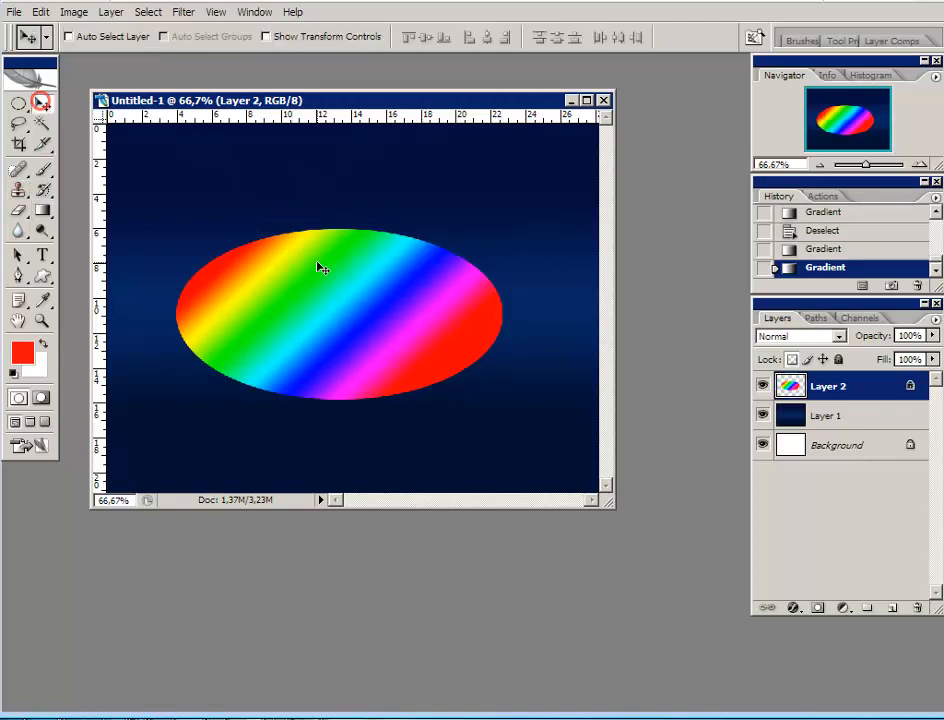
left_click_drag(322, 268, 325, 312)
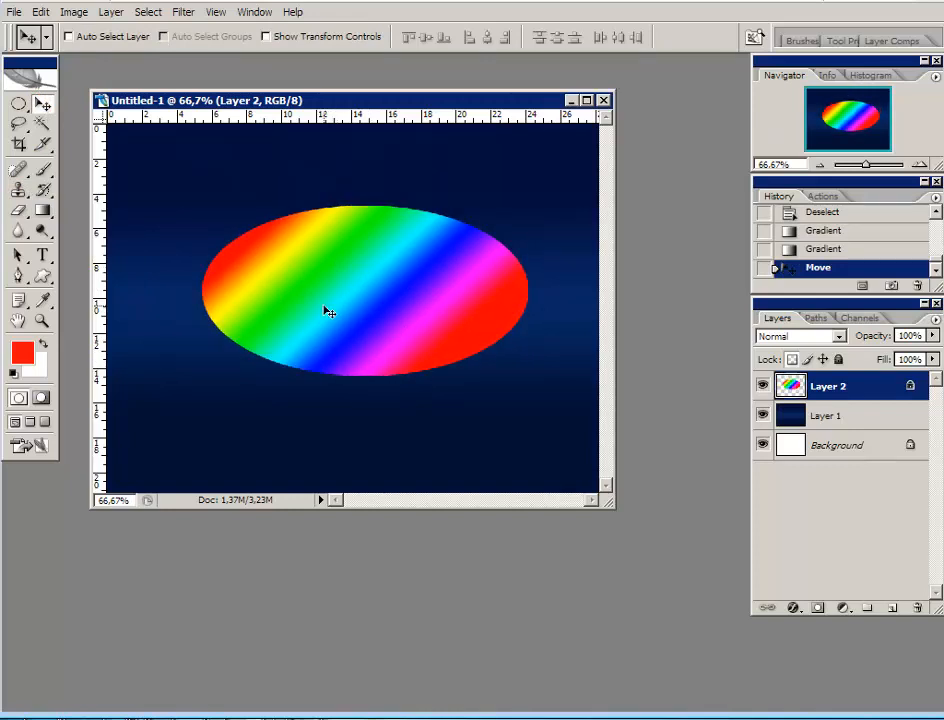
key("ctrl+t")
left_click_drag(527, 204, 398, 280)
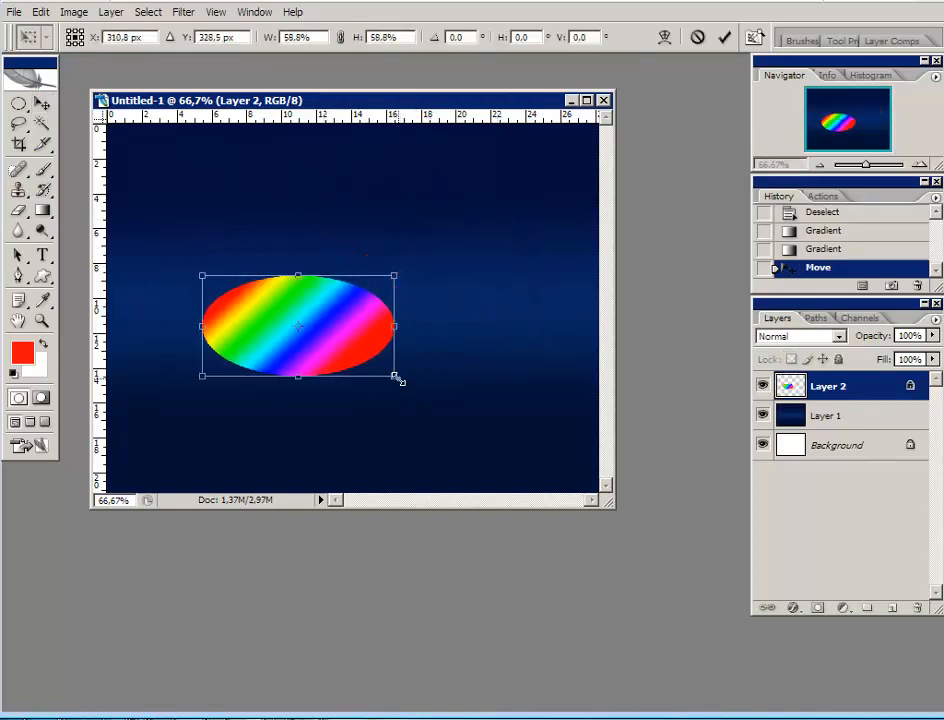
left_click_drag(396, 379, 364, 352)
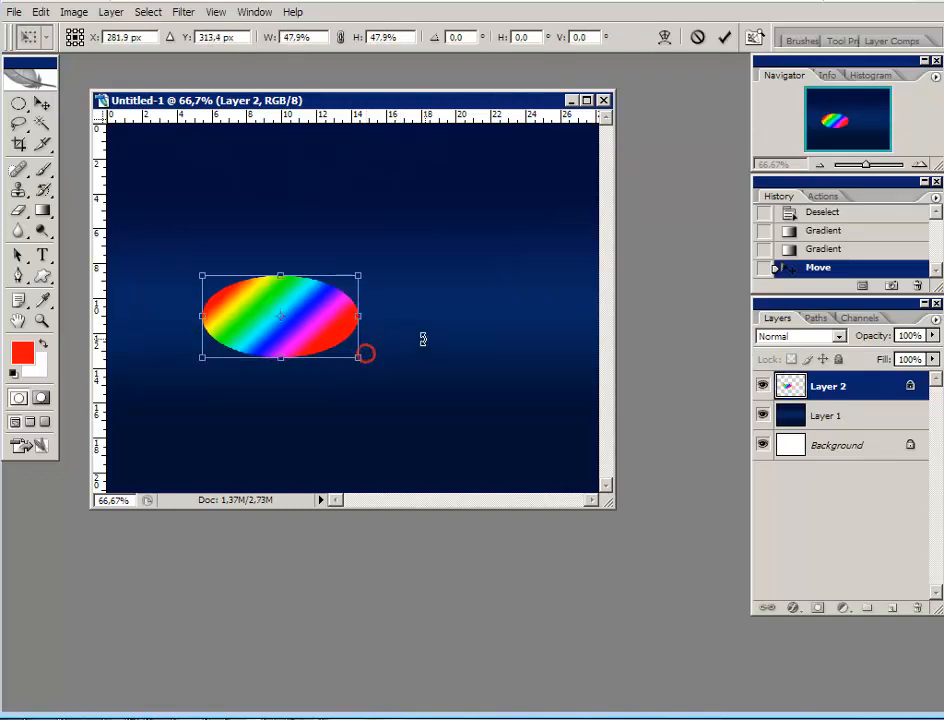
left_click(727, 36)
left_click_drag(250, 326, 330, 304)
Return to the Gradient tool, lower its opacity to 48%, and choose the Chrome preset
left_click(43, 210)
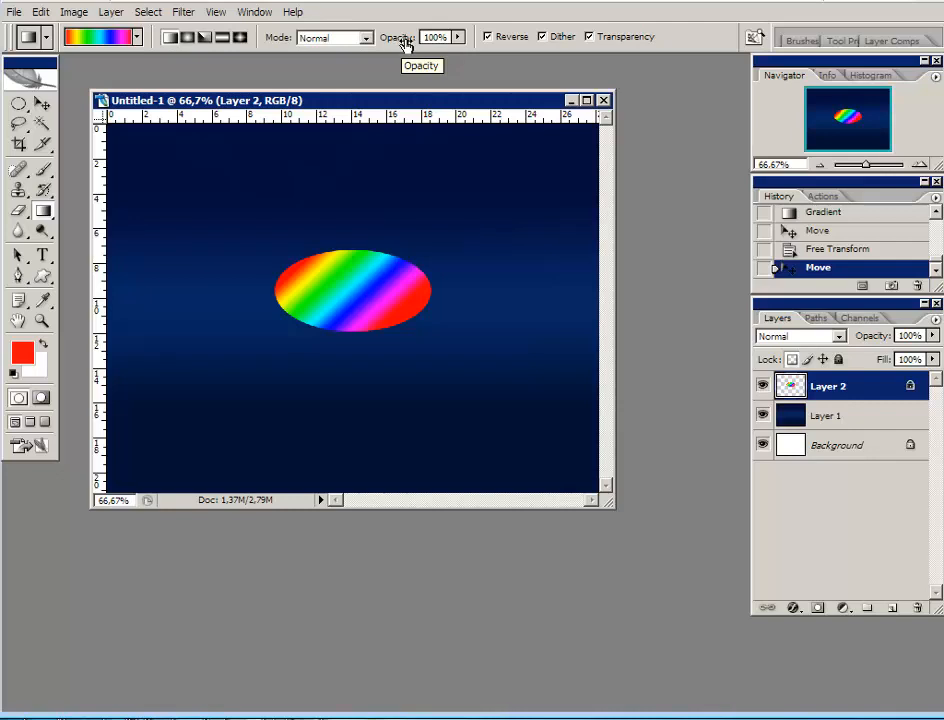
left_click_drag(404, 42, 357, 38)
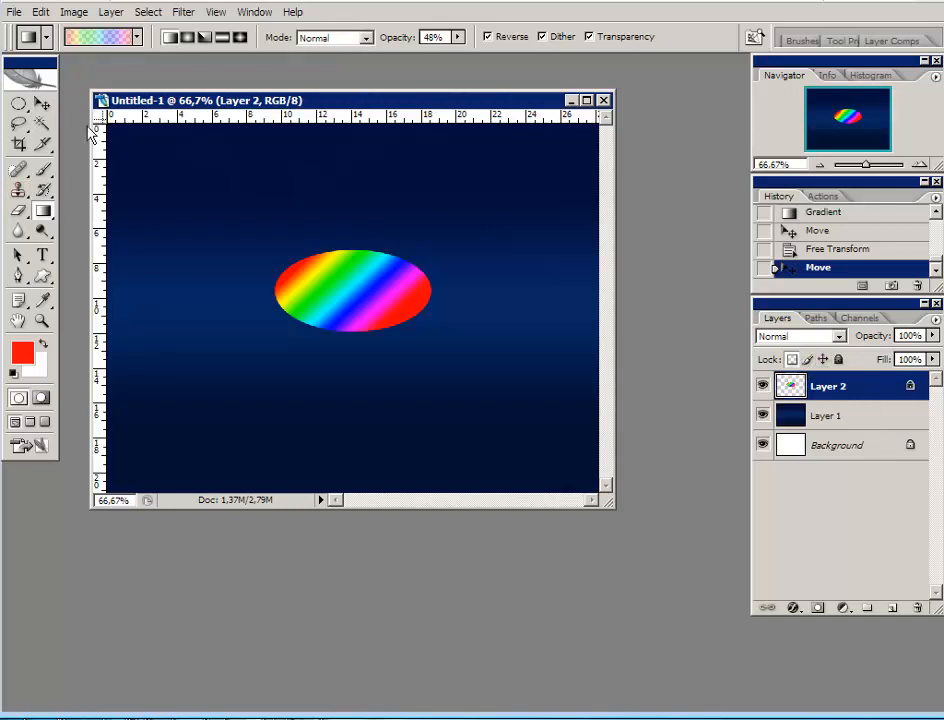
left_click(101, 42)
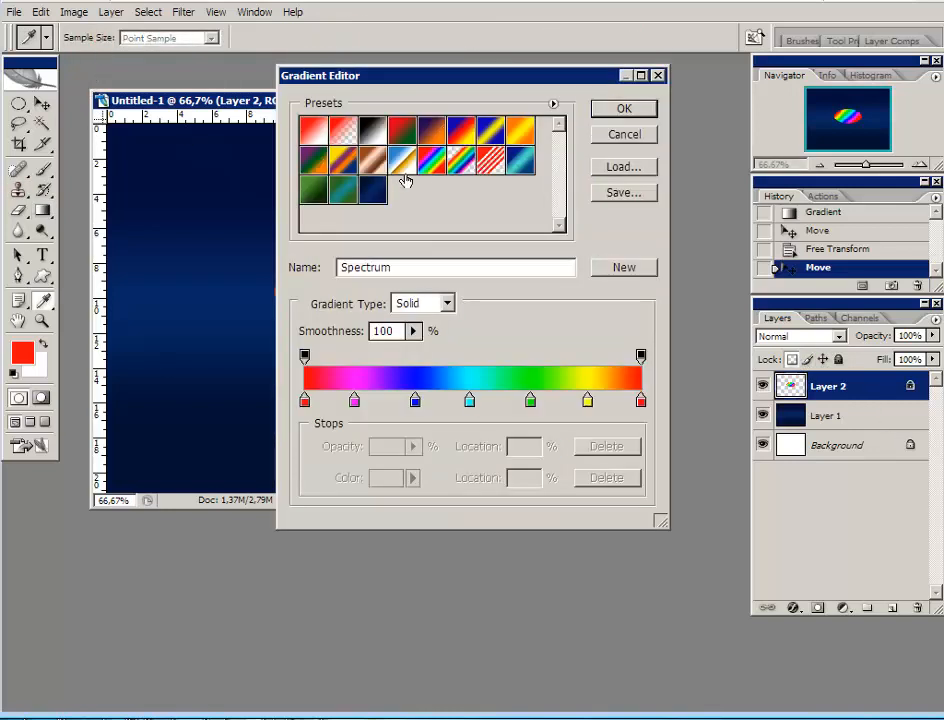
left_click(401, 160)
left_click(624, 106)
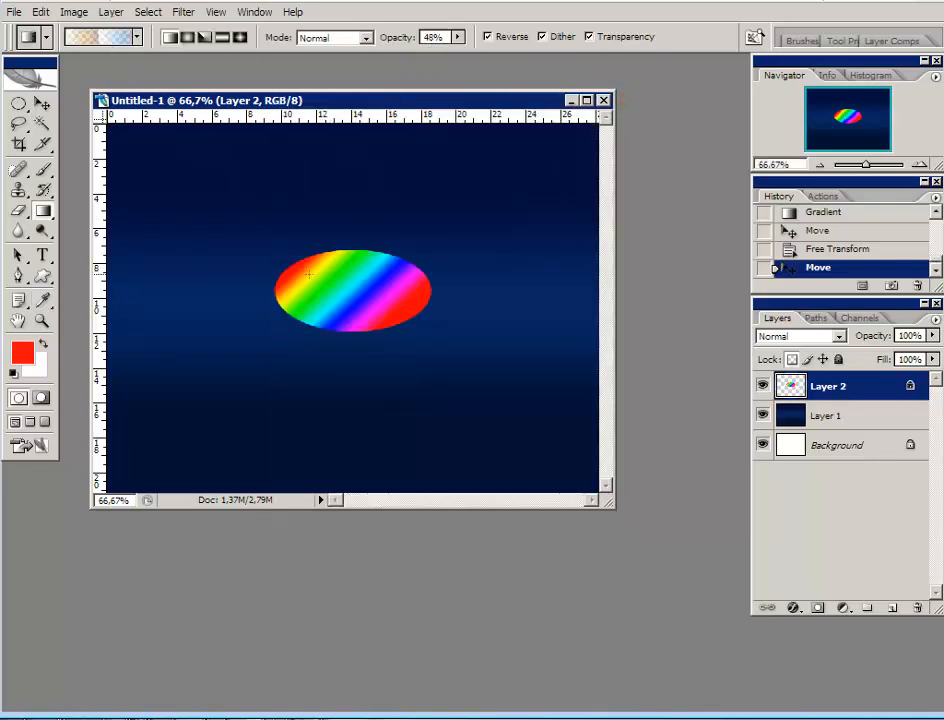
Layer several semi-transparent Chrome gradients over the ellipse in different directions
mouse_move(335, 220)
left_mouse_down()
mouse_move(378, 355)
mouse_move(297, 248)
mouse_move(372, 320)
mouse_move(364, 270)
mouse_move(322, 226)
left_mouse_up()
left_click_drag(383, 312, 392, 206)
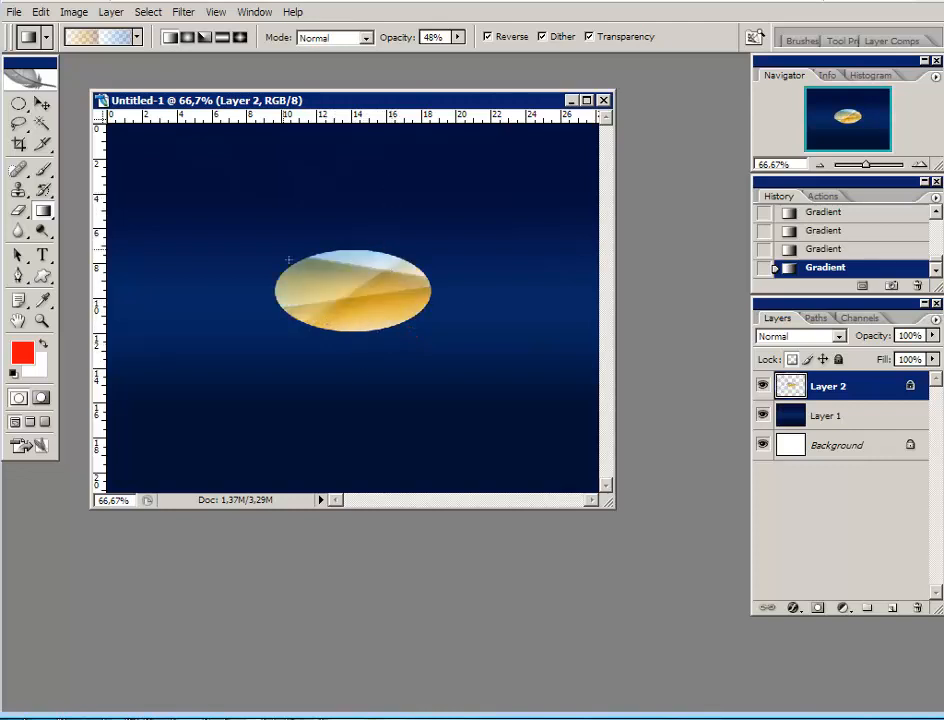
left_click_drag(276, 238, 400, 312)
left_click_drag(339, 228, 371, 362)
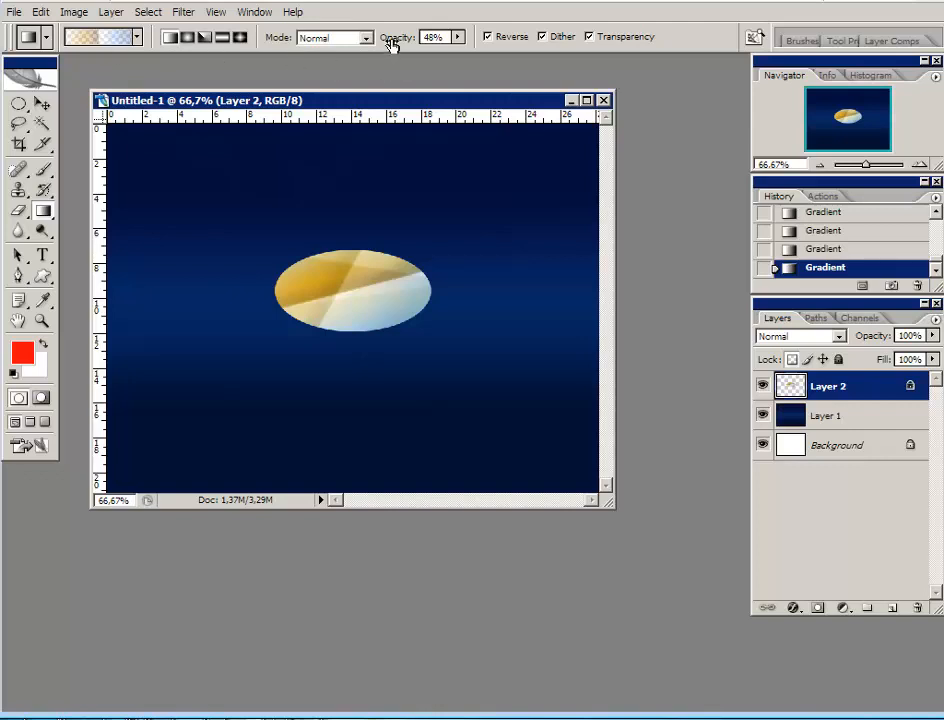
Set the gradient opacity to 100% and fill the ellipse horizontally with Chrome, once with Reverse on and once with it off
left_click_drag(392, 40, 449, 42)
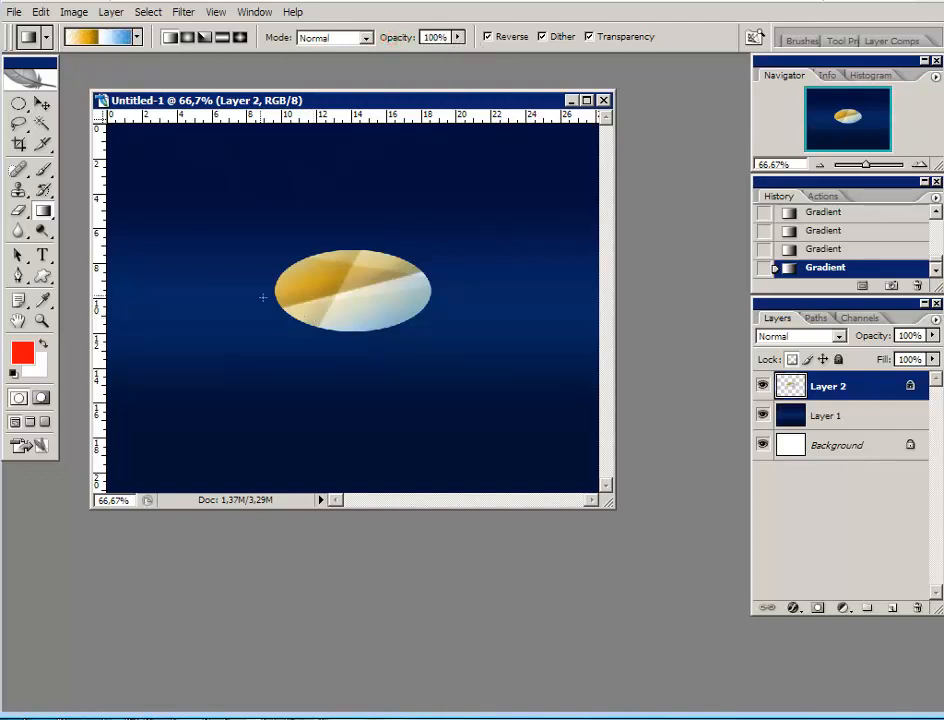
left_click_drag(273, 291, 431, 291)
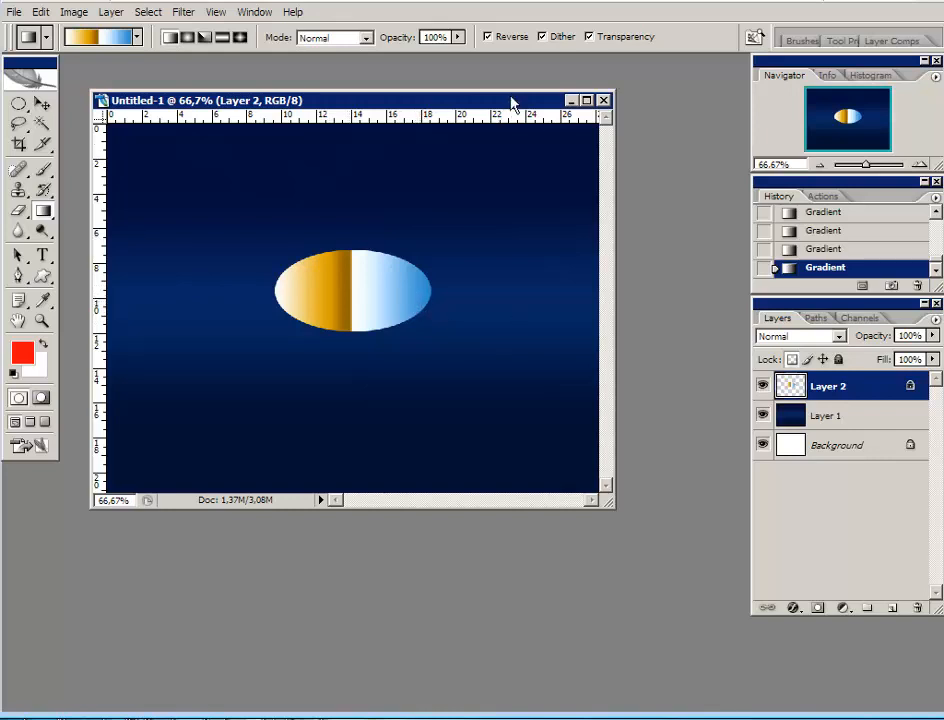
left_click(487, 37)
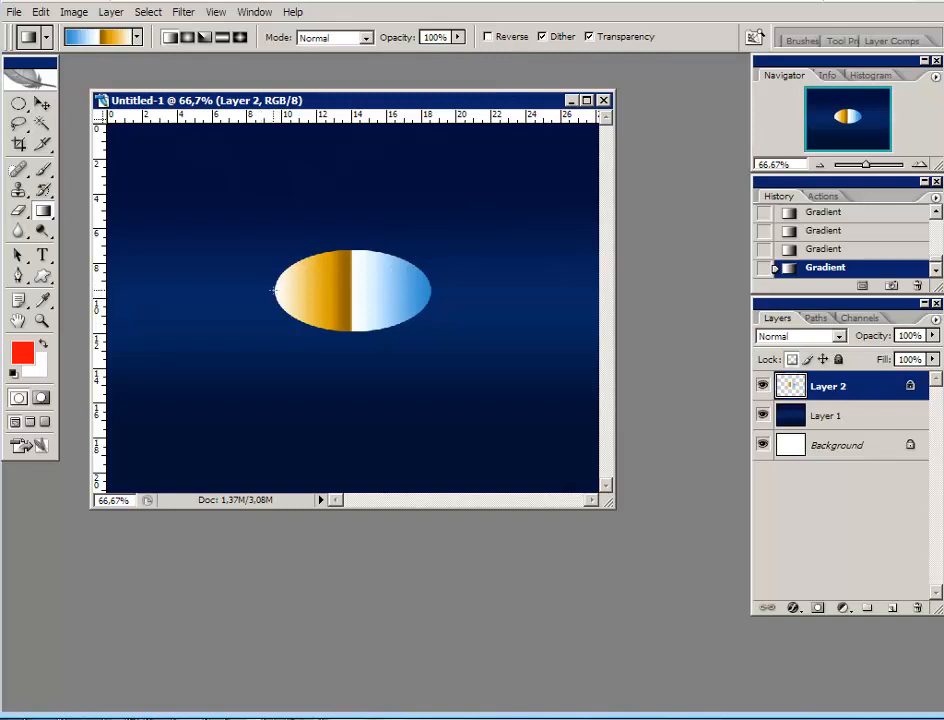
left_click_drag(272, 290, 457, 287)
left_click_drag(441, 288, 432, 289)
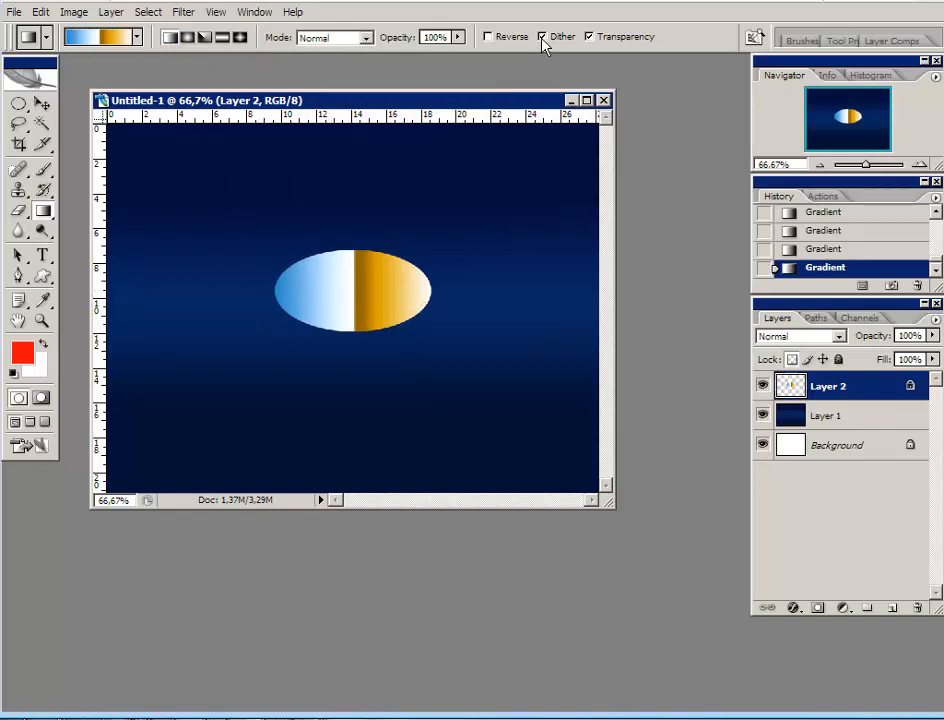
Look through the Gradient tool's saved tool presets and the preset management commands
left_click(46, 38)
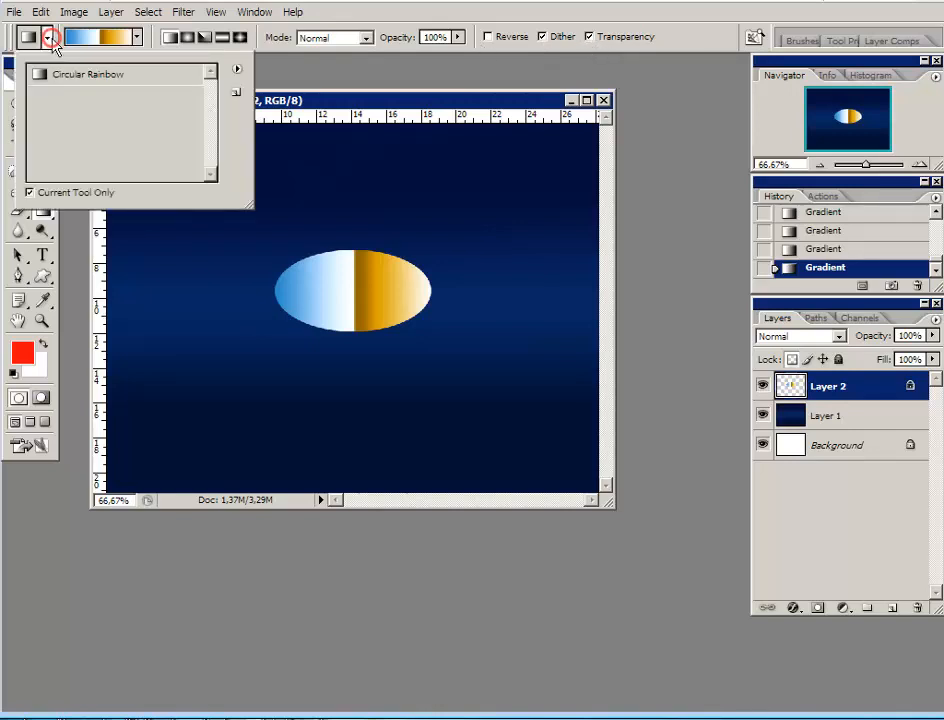
left_click(237, 70)
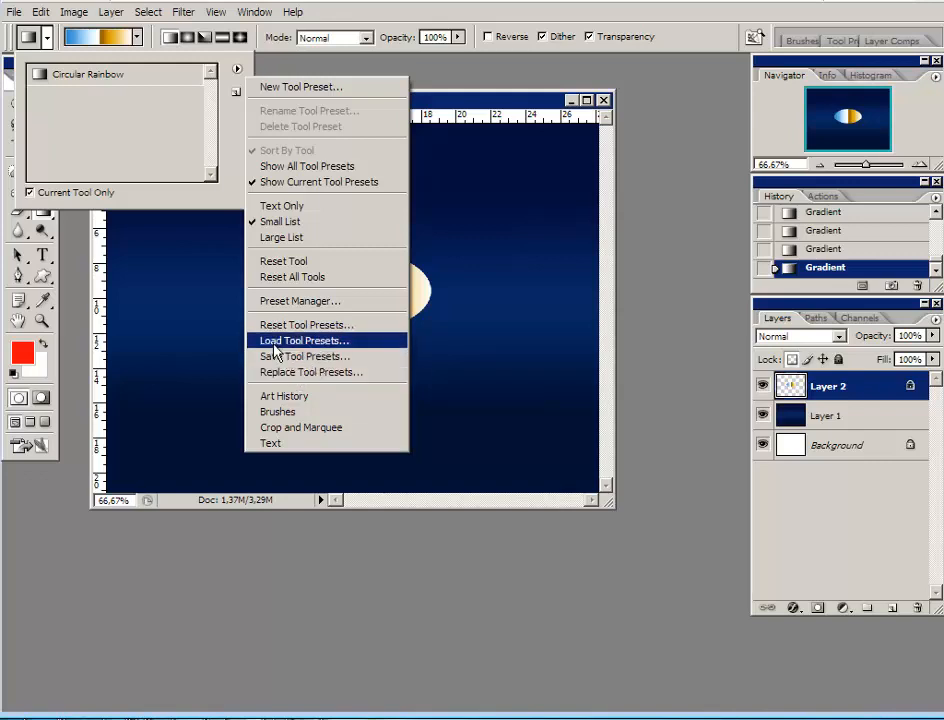
left_click(229, 139)
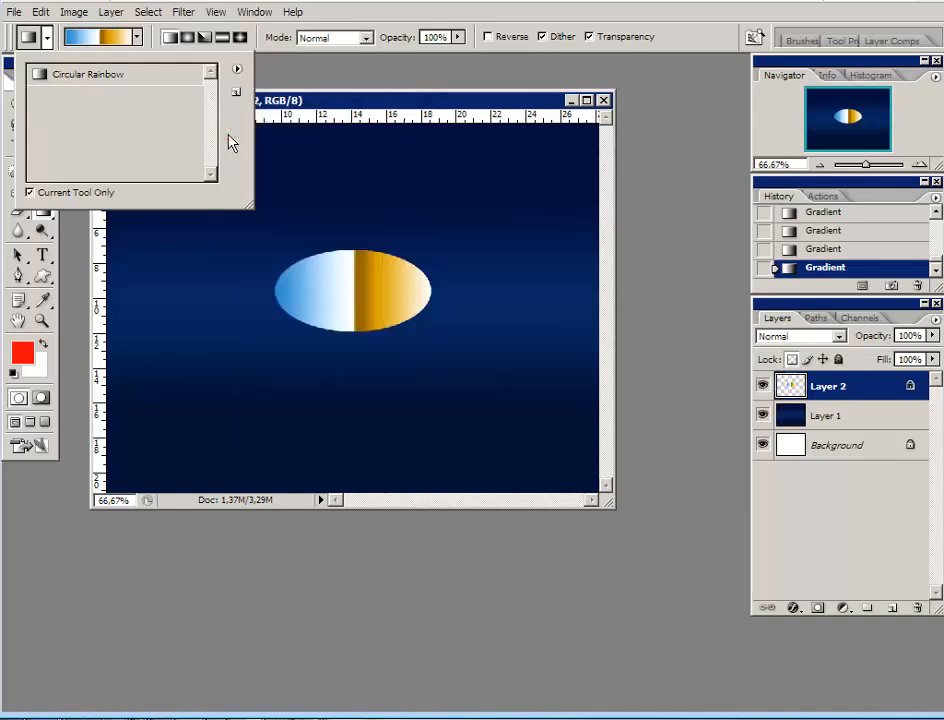
left_click(352, 77)
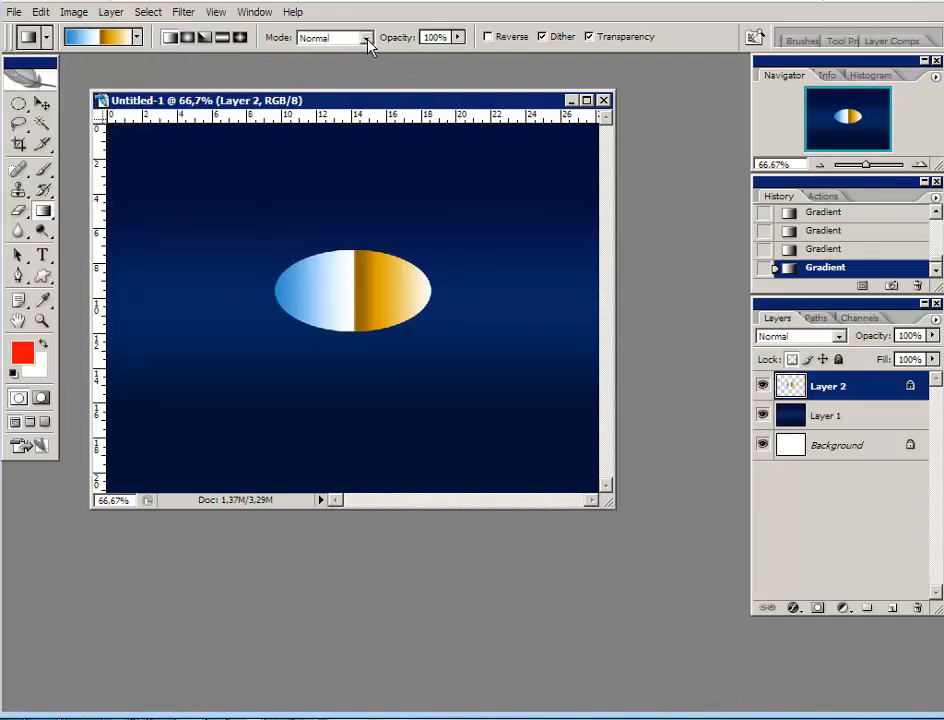
Set the gradient mode to Overlay, choose the Blue, Red, Yellow preset, and apply it diagonally over the ellipse in two directions
left_click(367, 40)
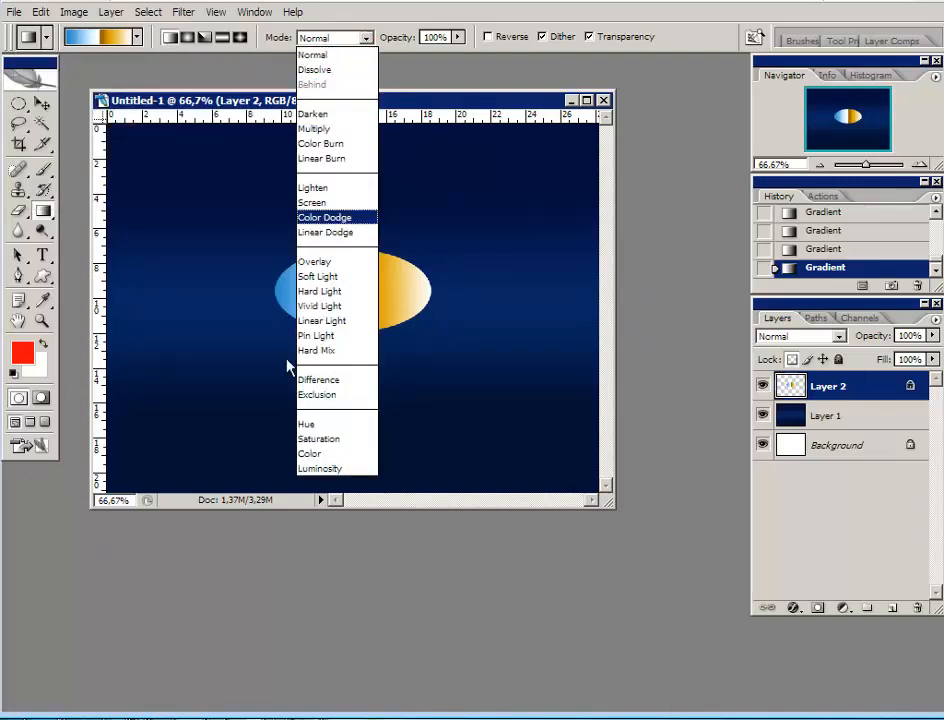
left_click(310, 261)
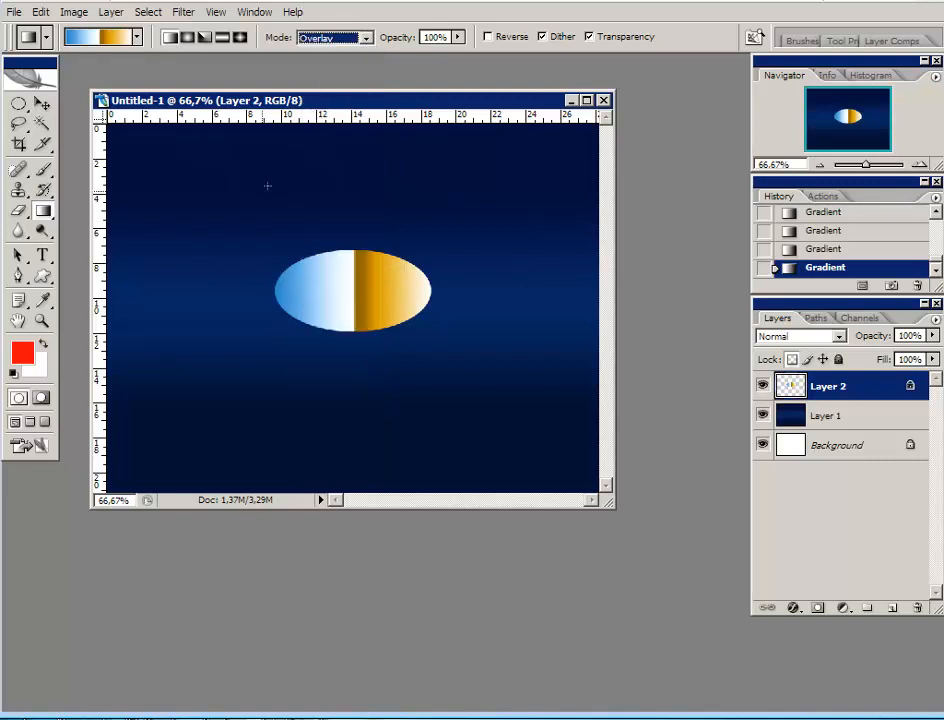
left_click(104, 37)
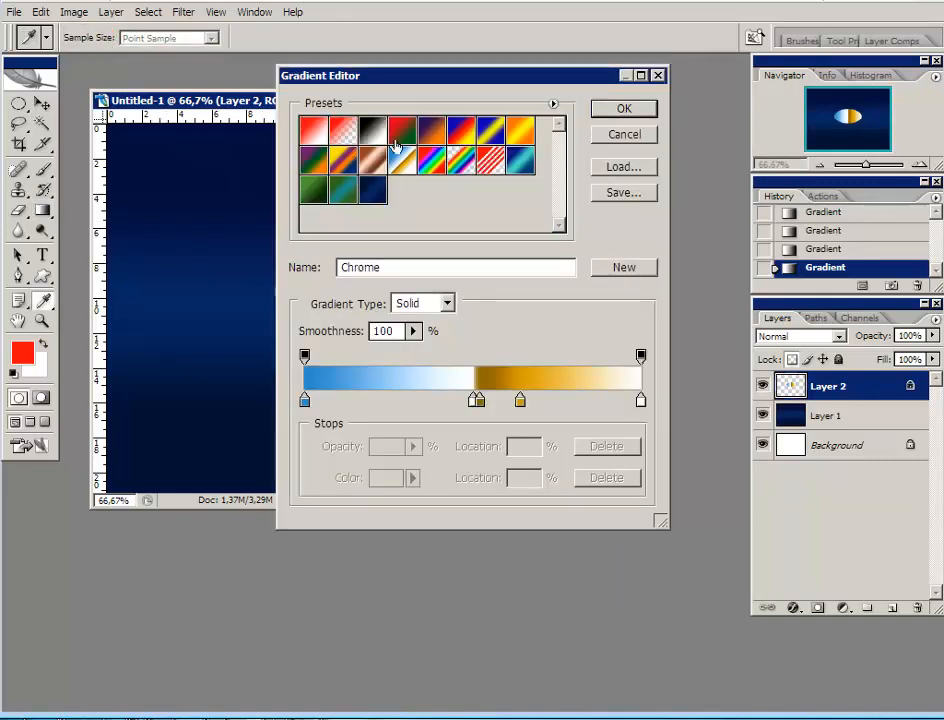
left_click(461, 130)
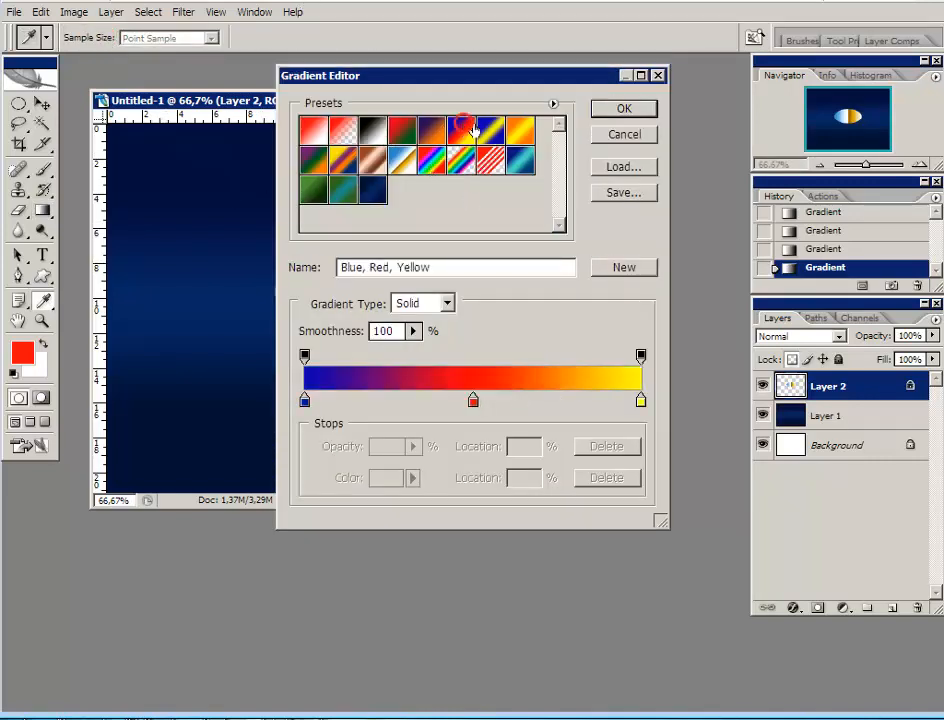
left_click(624, 108)
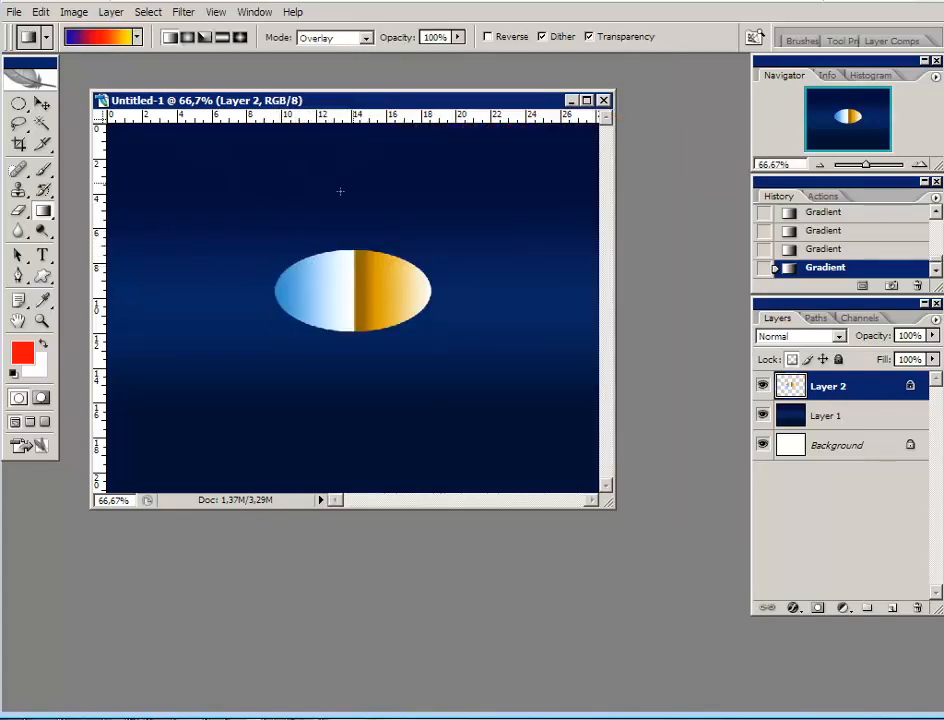
left_click_drag(287, 263, 432, 313)
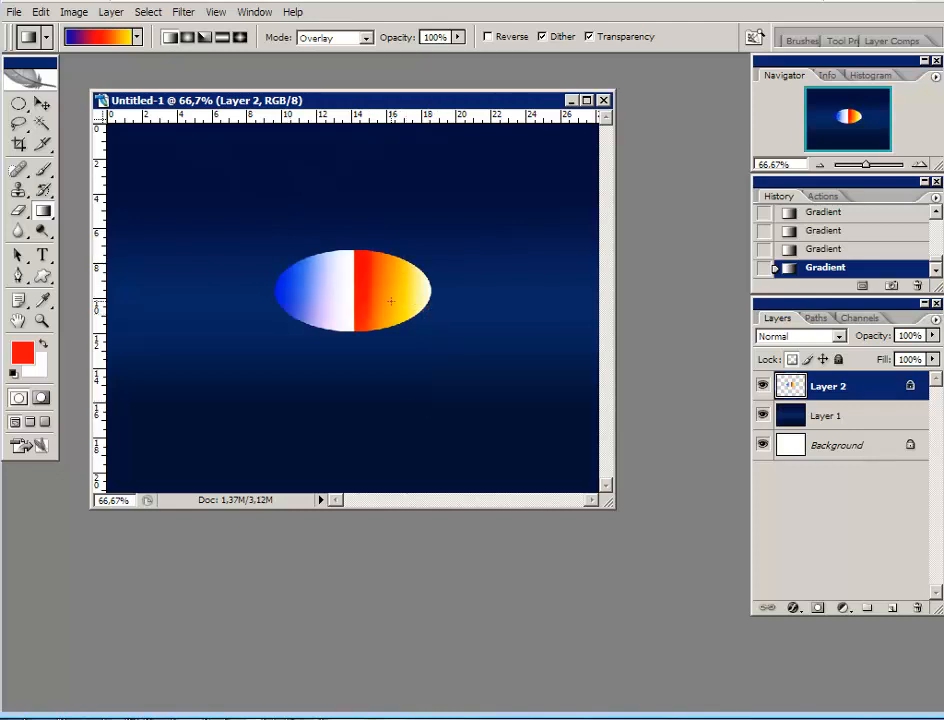
left_click_drag(417, 242, 329, 368)
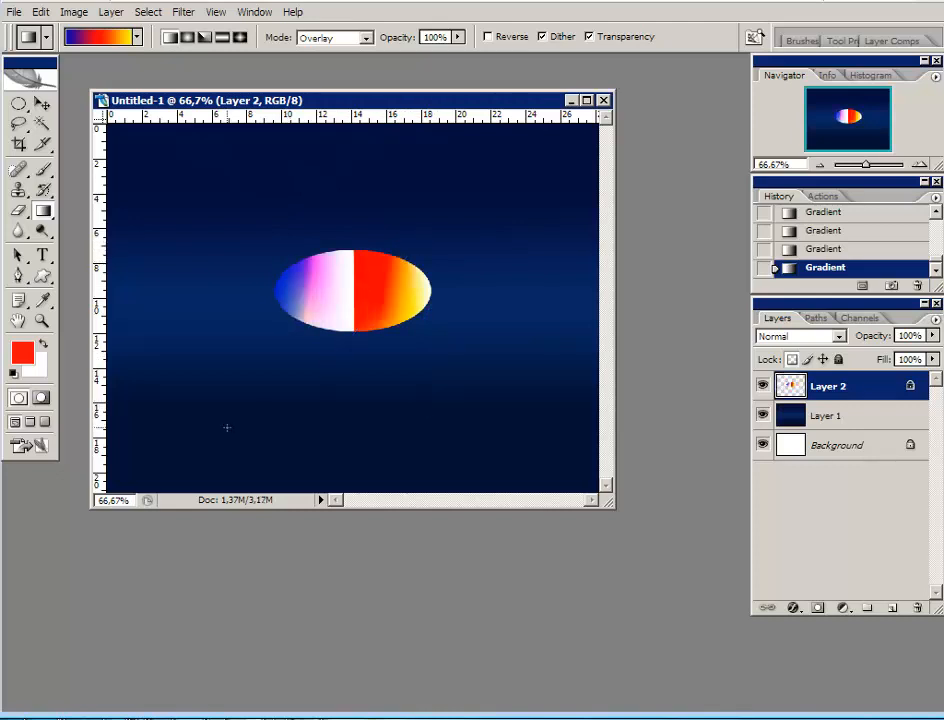
Switch the gradient mode back to Normal and fill the ellipse twice with Blue, Red, Yellow at different angles
left_click(366, 38)
left_click(314, 55)
left_click_drag(325, 238, 411, 362)
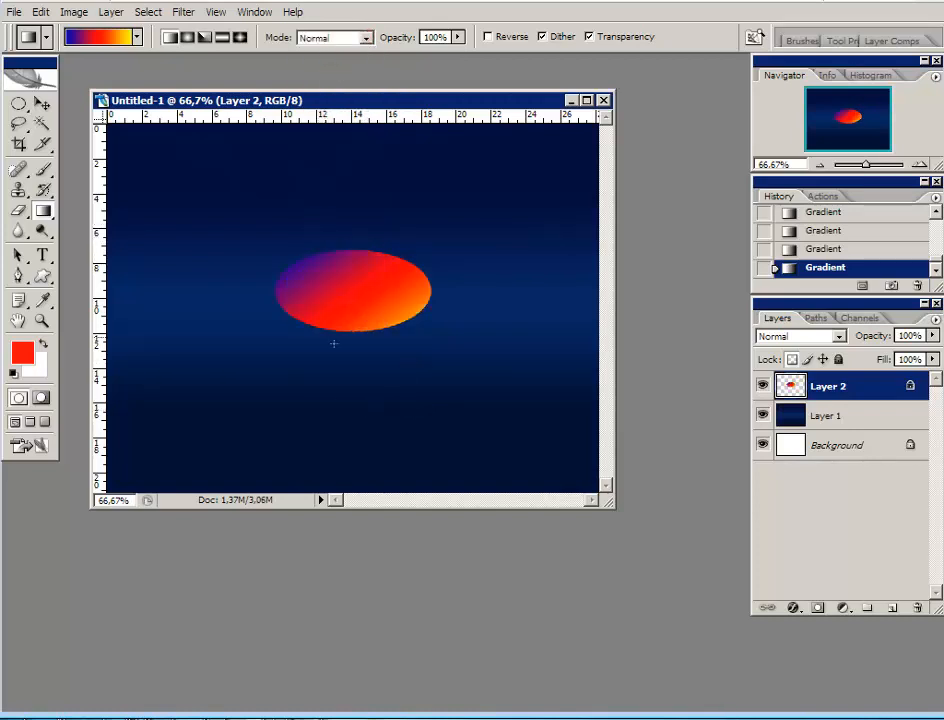
left_click_drag(345, 271, 327, 358)
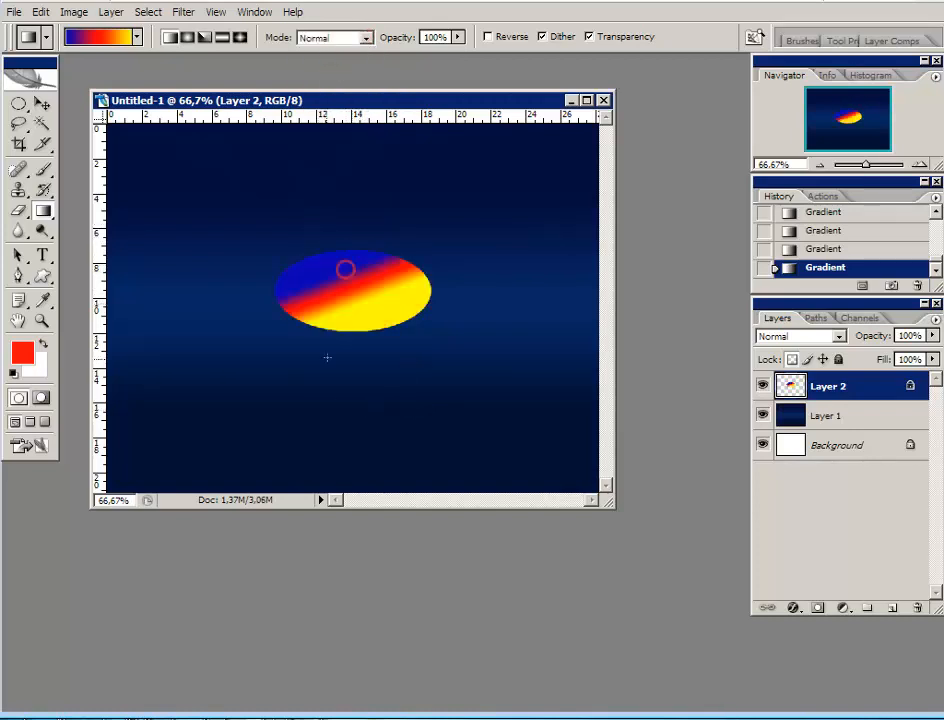
Set the gradient mode to Hard Light and apply two Blue, Red, Yellow gradients over the ellipse
left_click(337, 38)
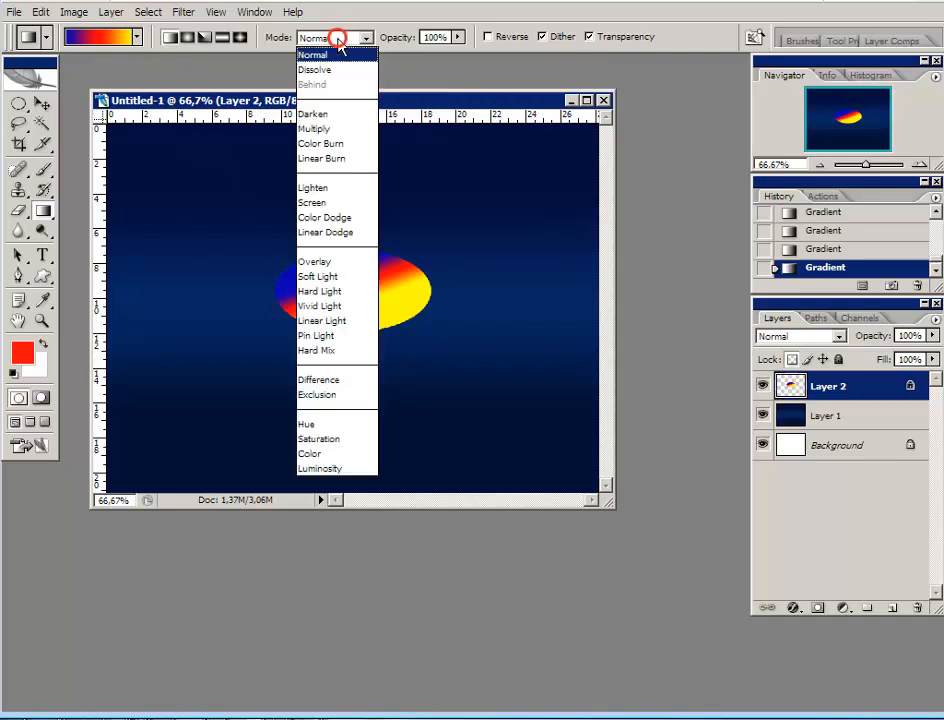
left_click(322, 292)
left_click_drag(310, 257, 374, 309)
left_click_drag(261, 274, 440, 309)
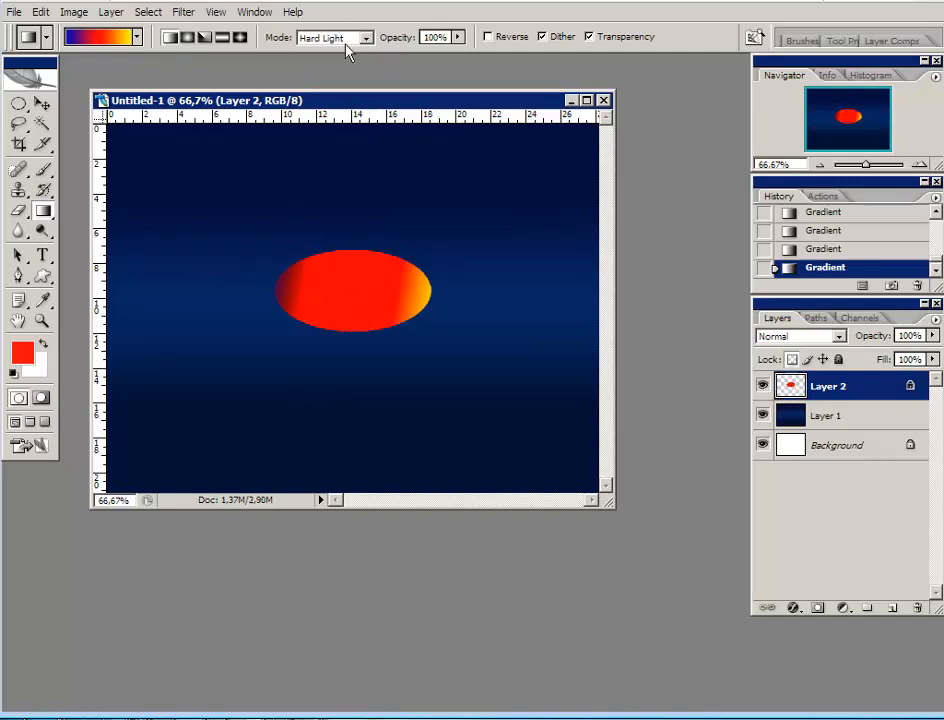
Set the gradient mode to Color Dodge and apply several Blue, Red, Yellow gradients over the ellipse
left_click(342, 39)
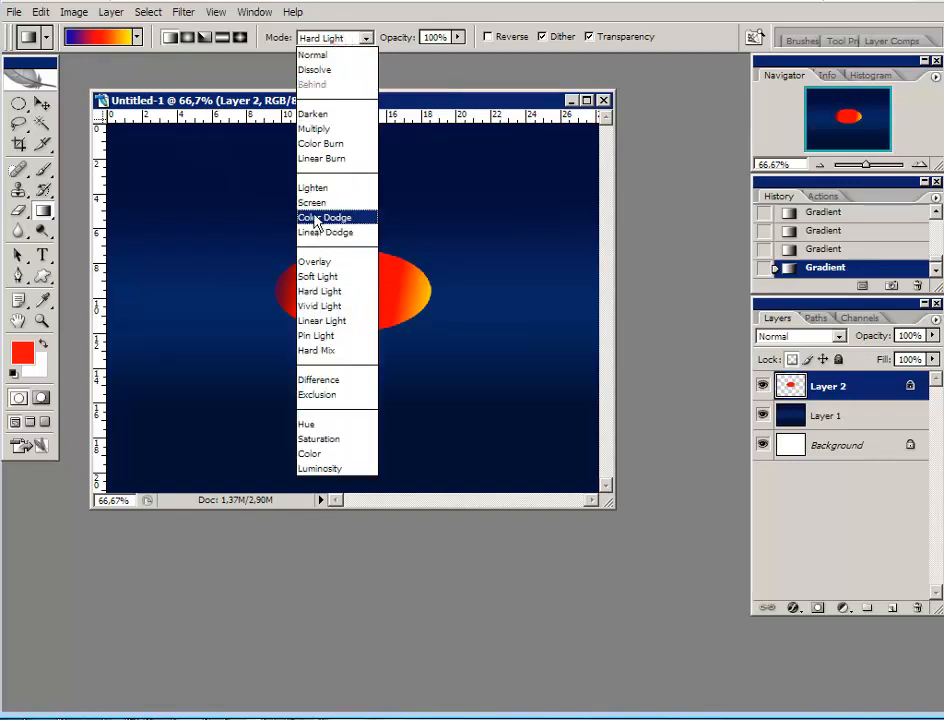
left_click(316, 221)
left_click_drag(331, 225, 360, 325)
mouse_move(358, 272)
left_mouse_down()
mouse_move(319, 359)
mouse_move(342, 284)
mouse_move(354, 317)
left_mouse_up()
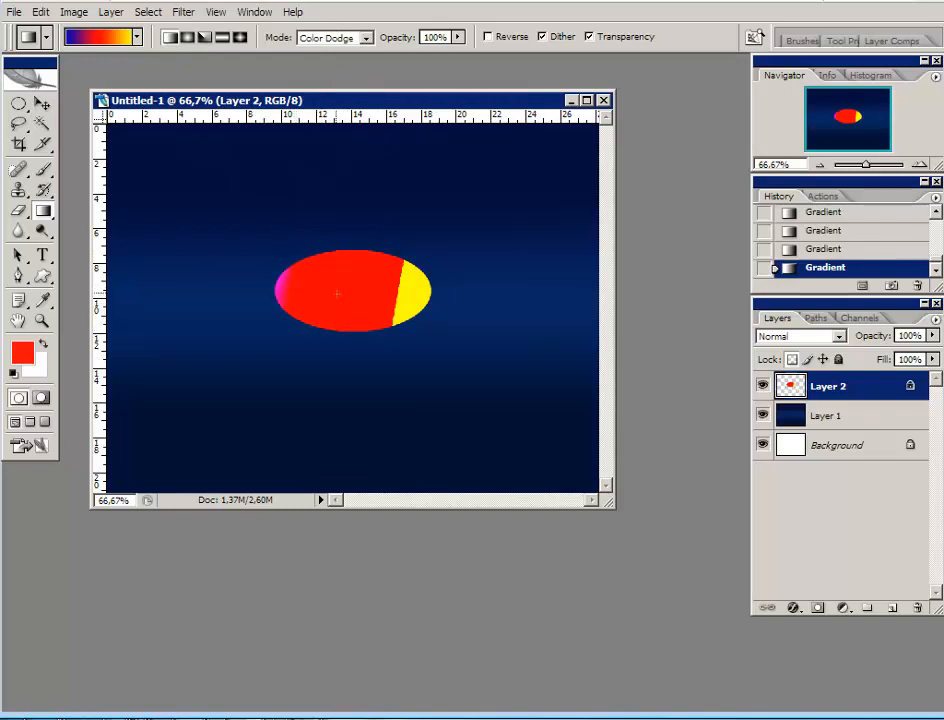
left_click_drag(244, 218, 426, 423)
Return the gradient mode to Normal and fill the ellipse with a short diagonal Blue, Red, Yellow gradient
left_click(330, 38)
left_click(306, 32)
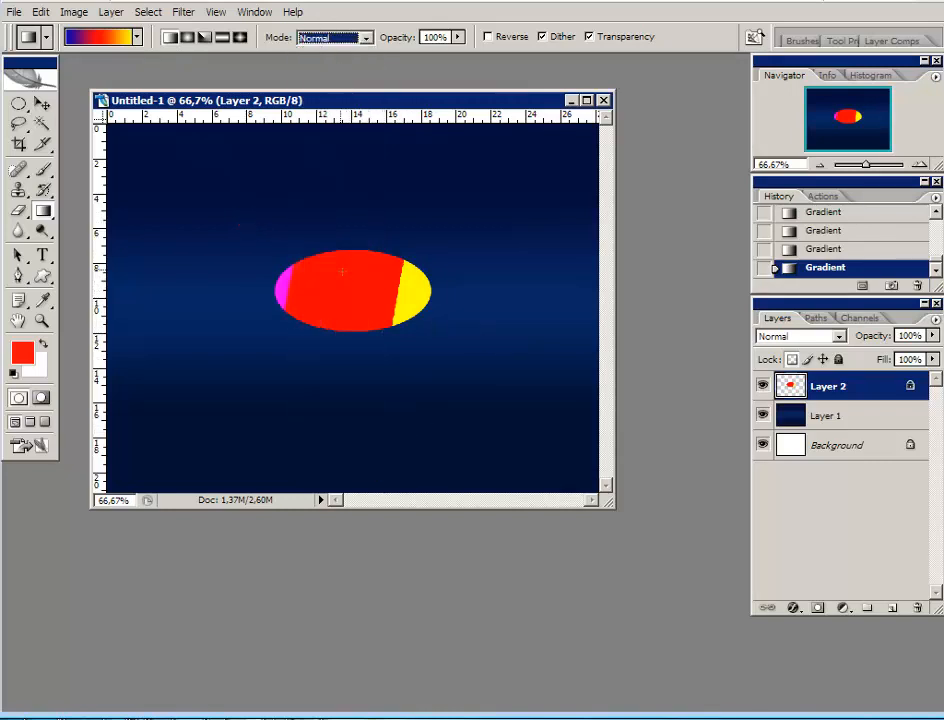
left_click_drag(303, 274, 367, 306)
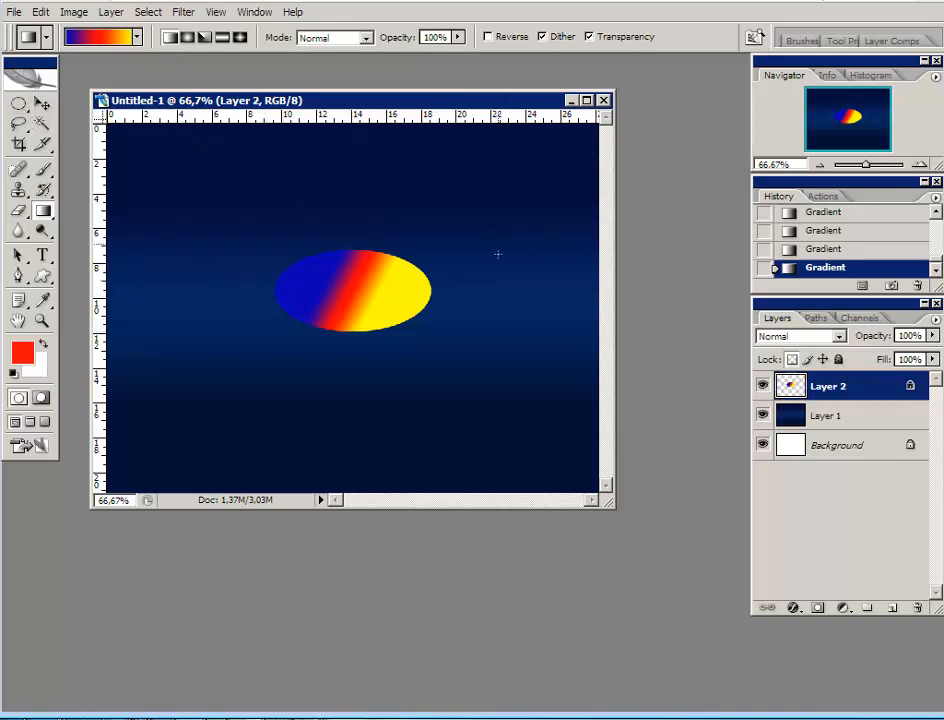
Delete the ellipse's Layer 2 and draw a red maple leaf custom shape in the middle of the canvas, about 9 by 10 ruler units
left_click(41, 103)
left_click_drag(800, 383, 917, 607)
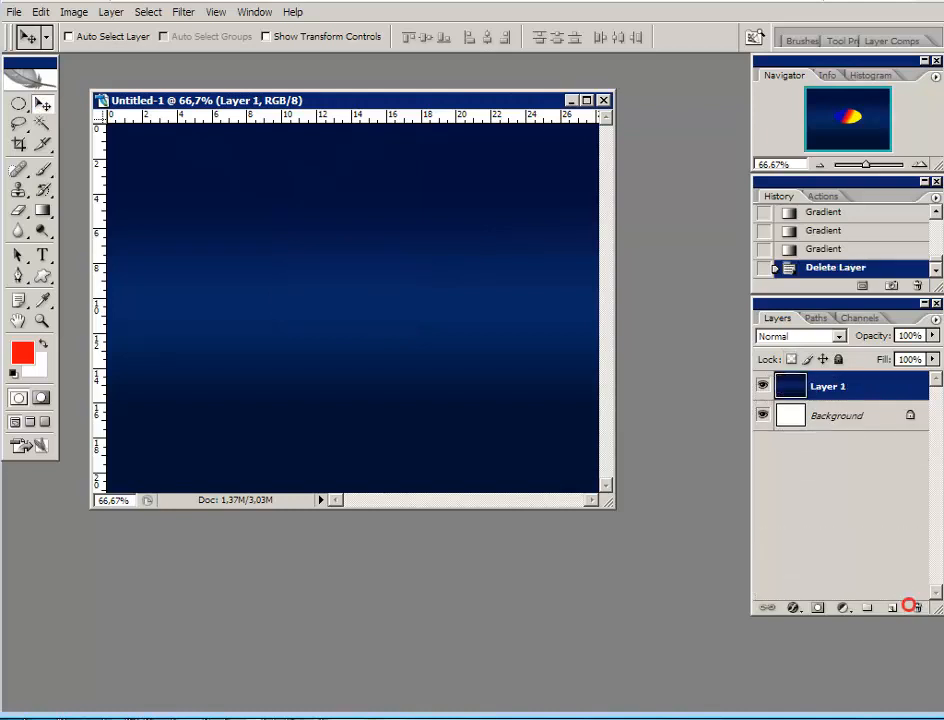
left_click(44, 280)
left_click(392, 38)
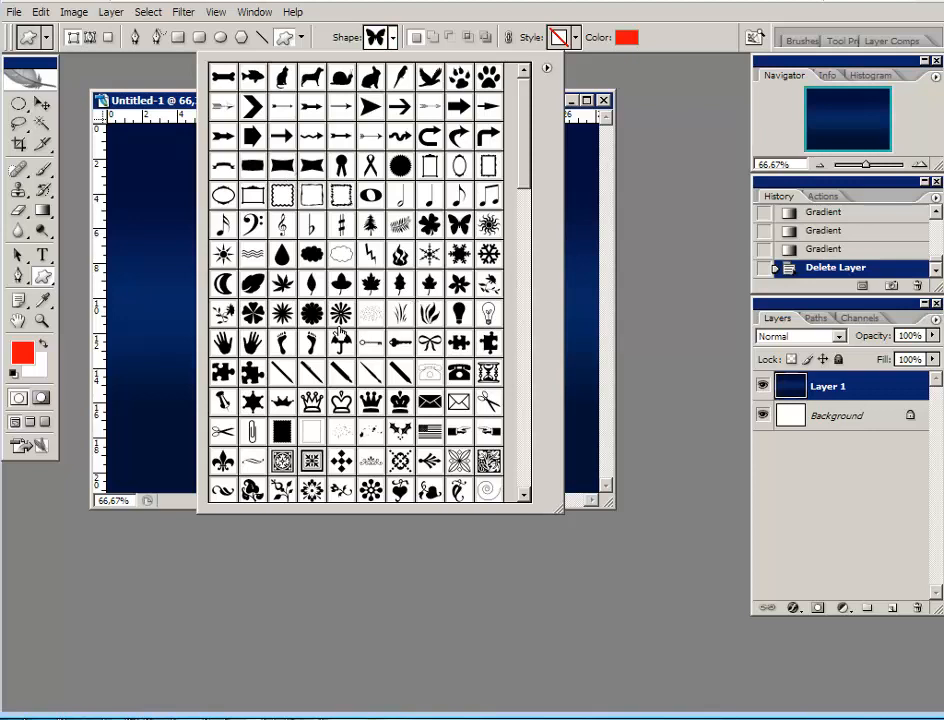
left_click(370, 283)
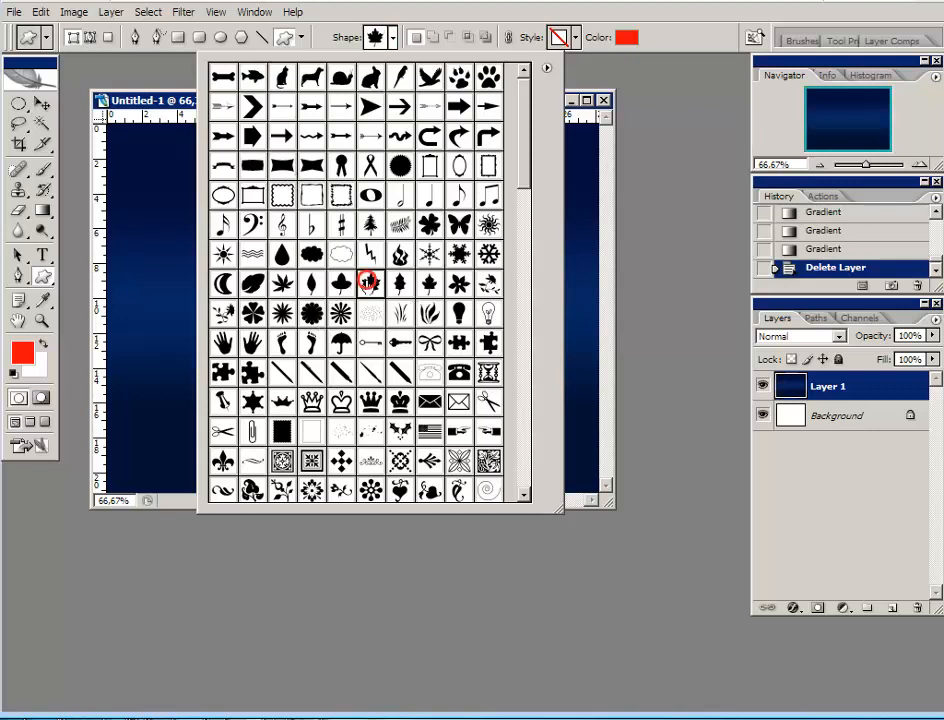
left_click(677, 118)
left_click_drag(282, 219, 435, 397)
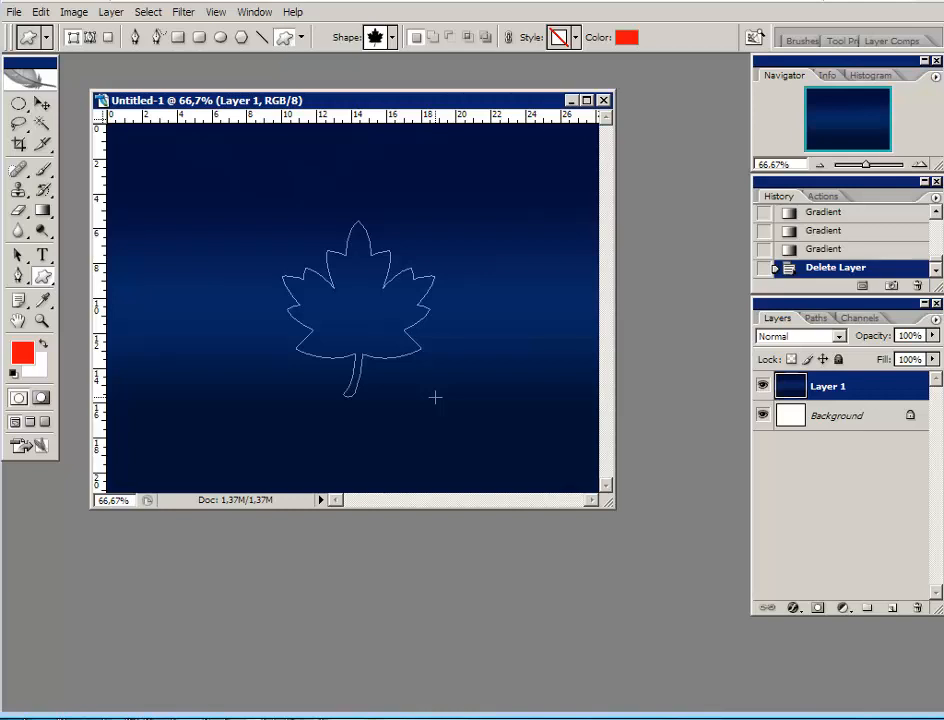
left_click_drag(435, 397, 435, 397)
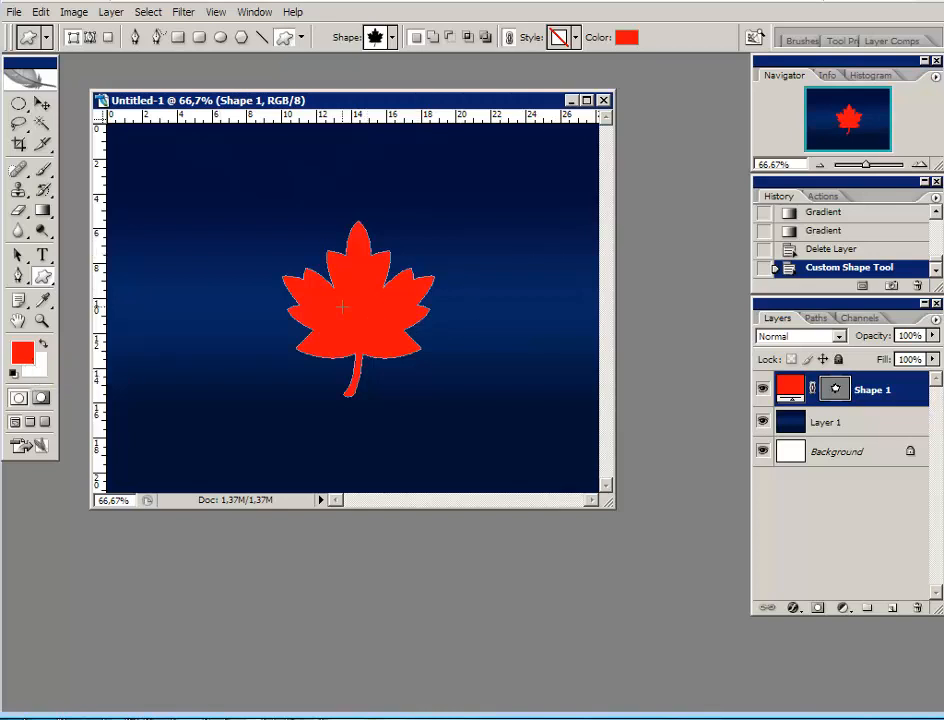
Rasterize the maple leaf's Shape 1 layer so the Gradient tool can paint on it
left_click(43, 210)
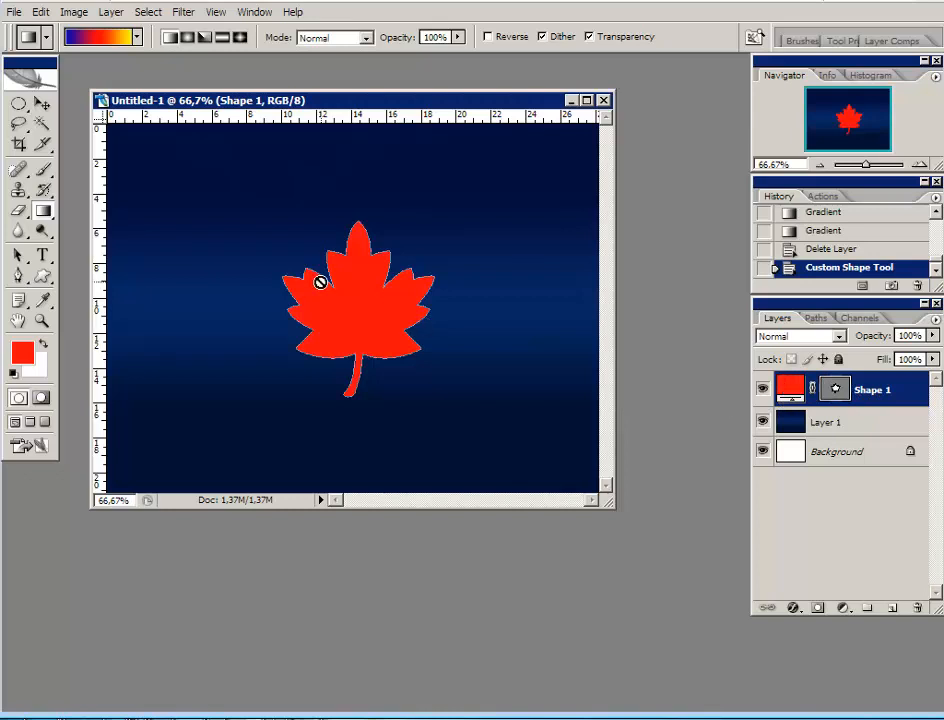
left_click(831, 389)
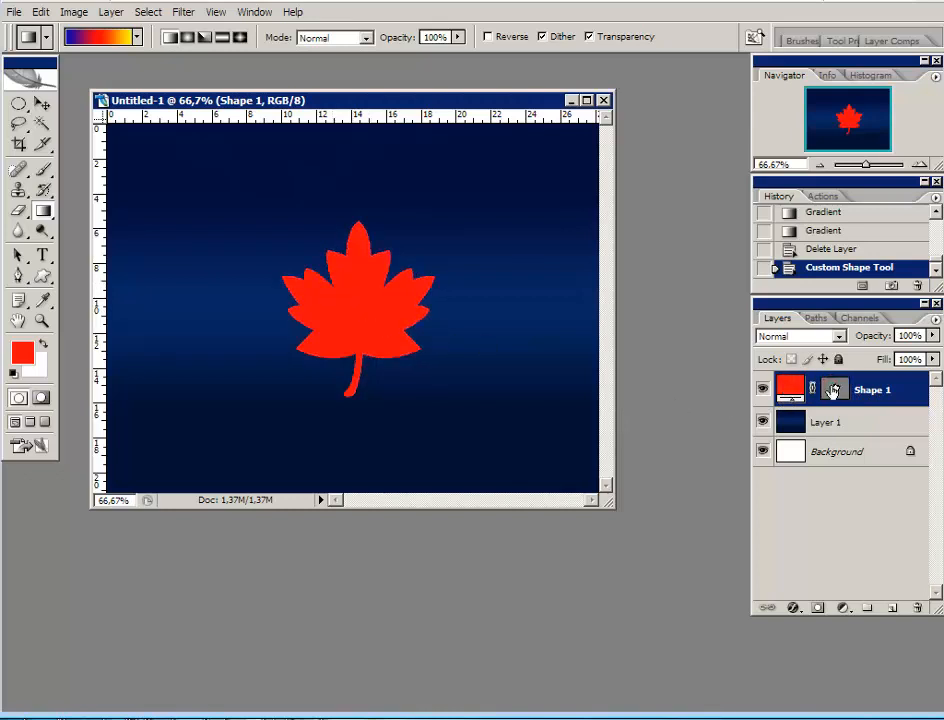
left_click(832, 389)
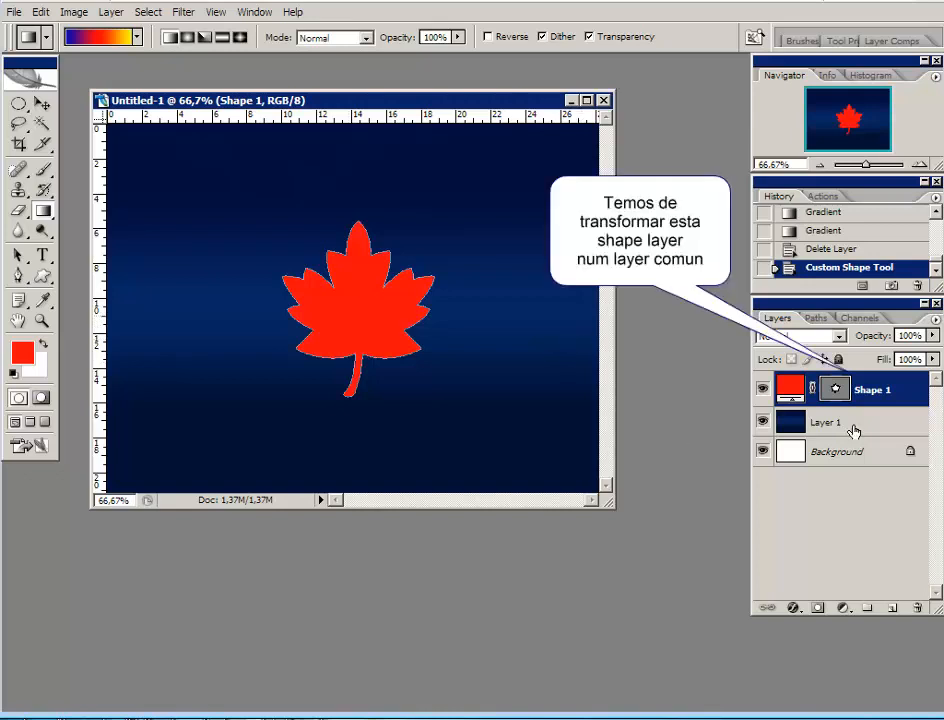
right_click(891, 390)
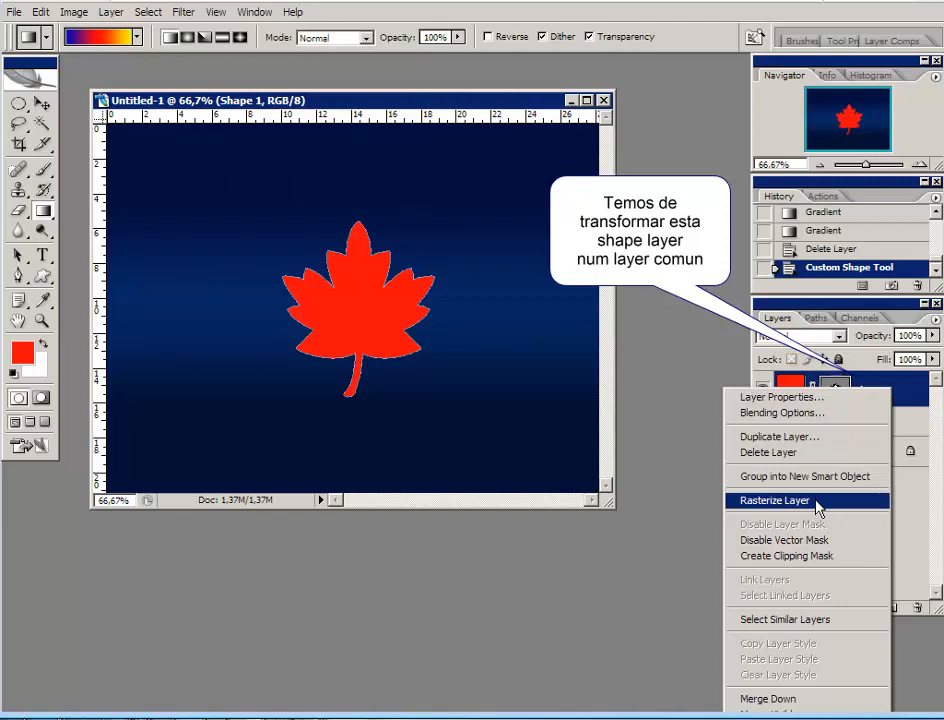
left_click(914, 386)
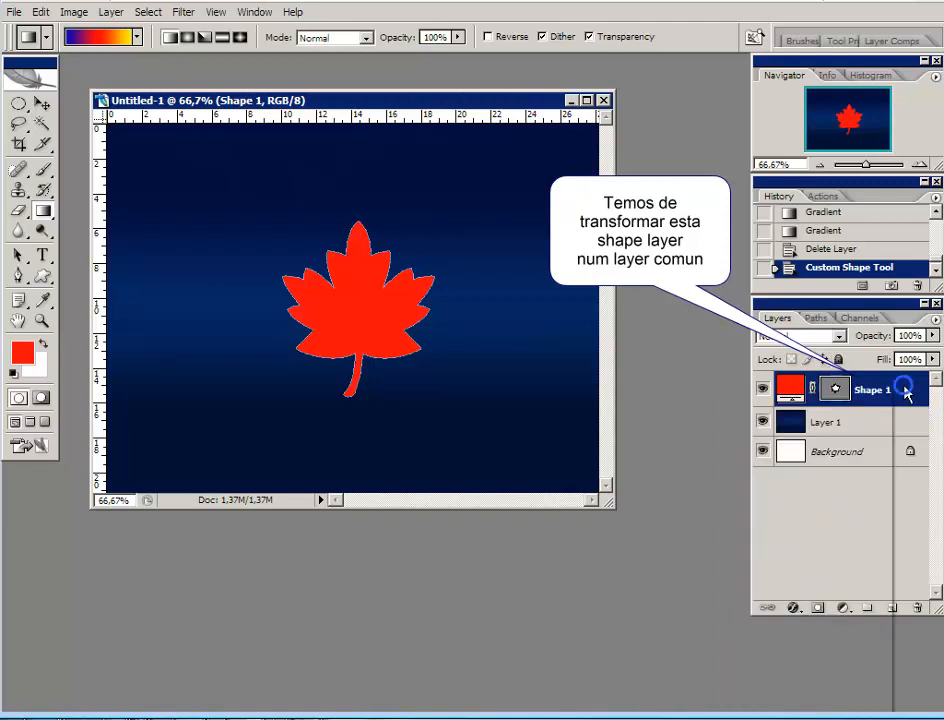
right_click(912, 390)
left_click(902, 388)
right_click(893, 390)
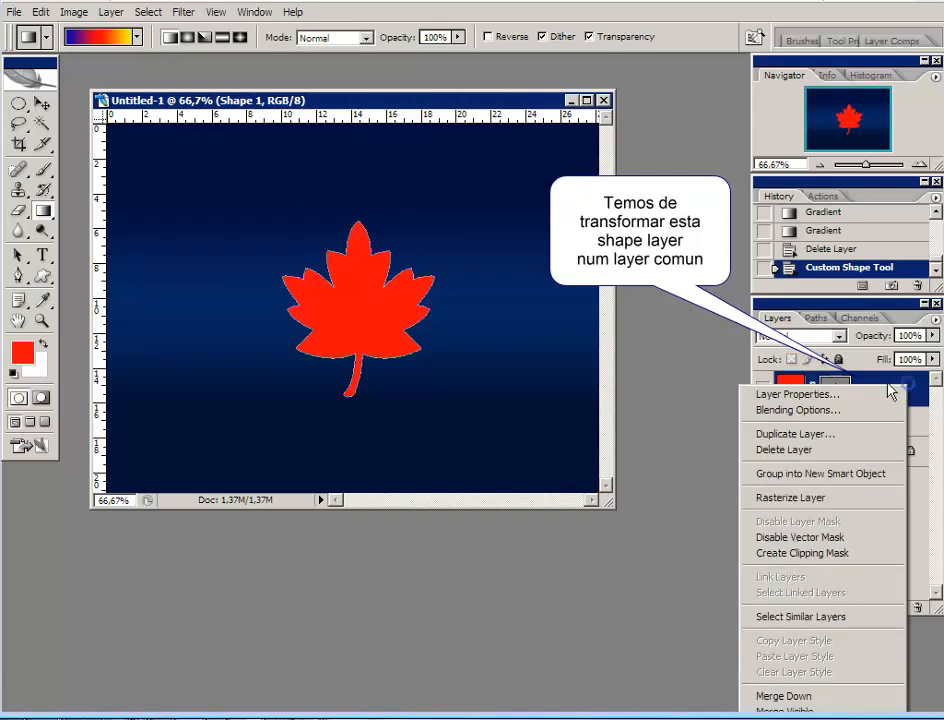
left_click(891, 392)
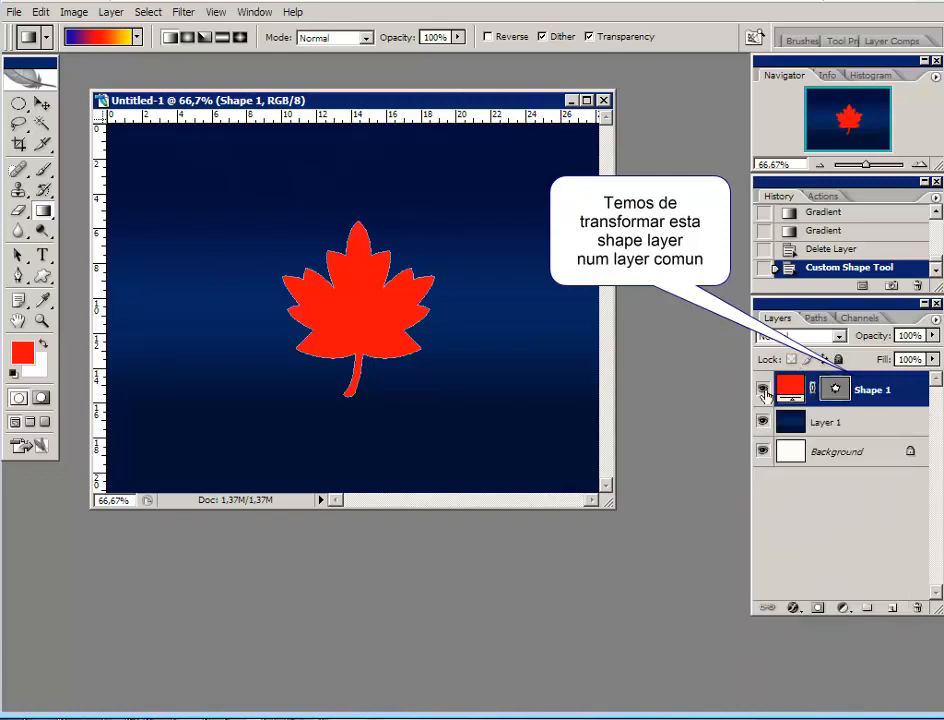
right_click(889, 389)
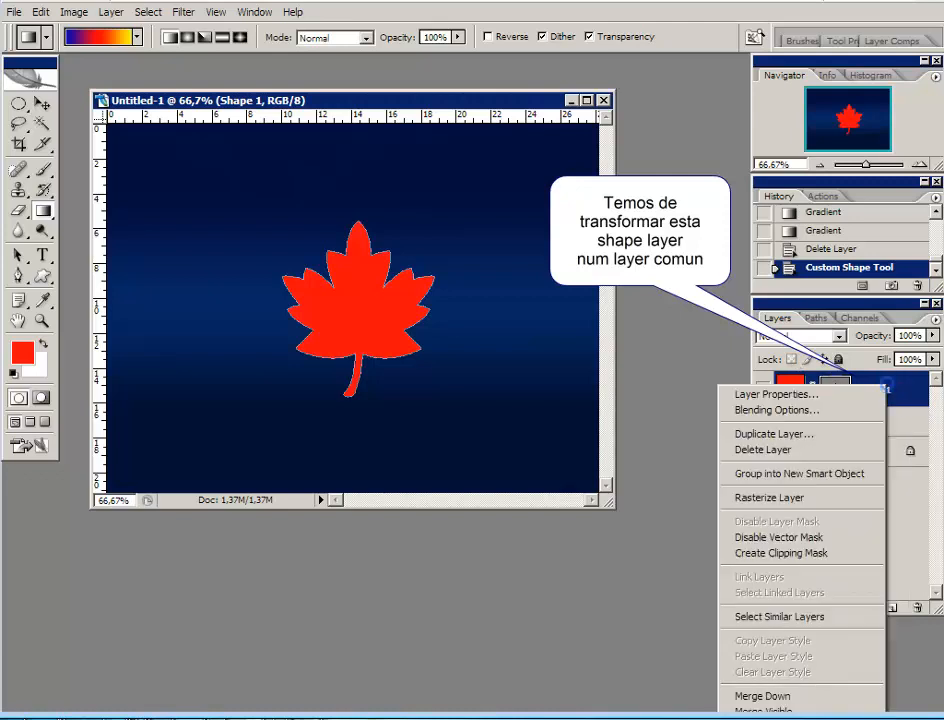
left_click(777, 498)
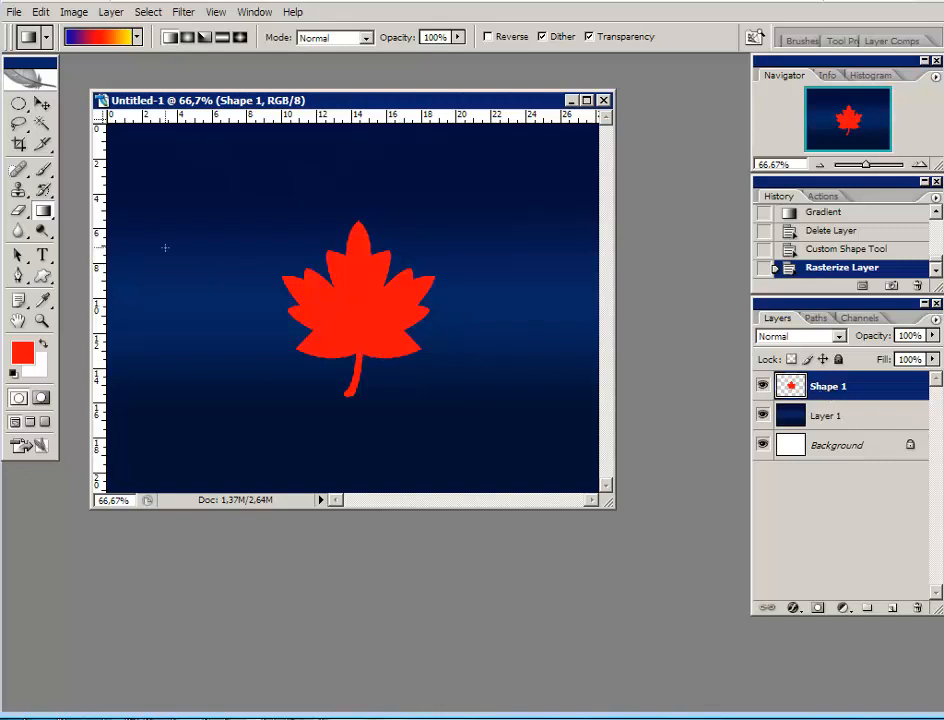
Choose the light-to-dark green preset in the Gradient Editor for the Gradient tool
left_click(102, 40)
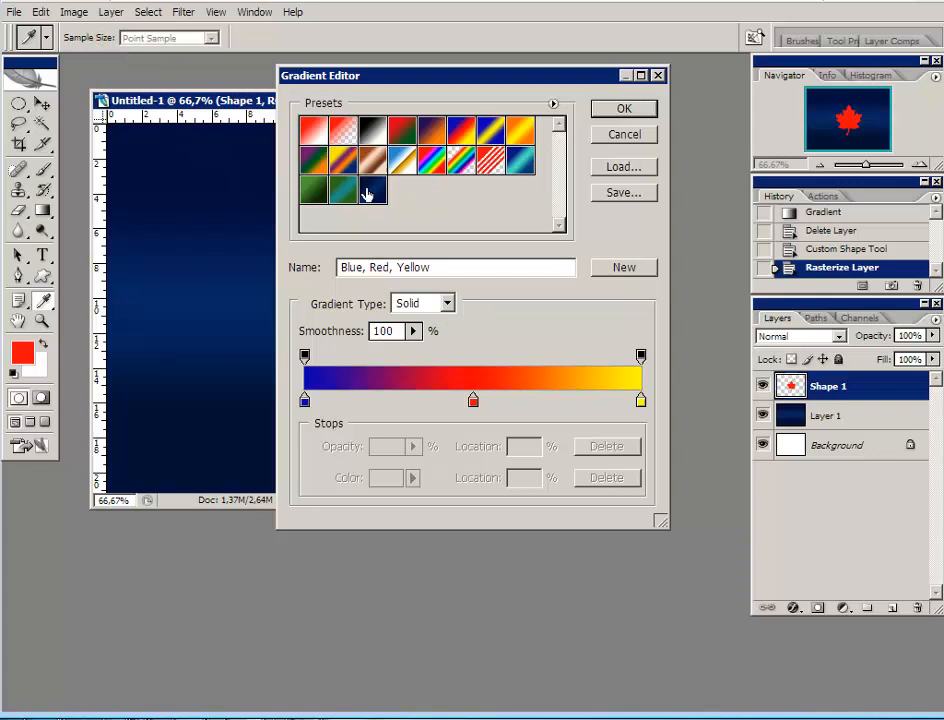
left_click(312, 190)
left_click(618, 109)
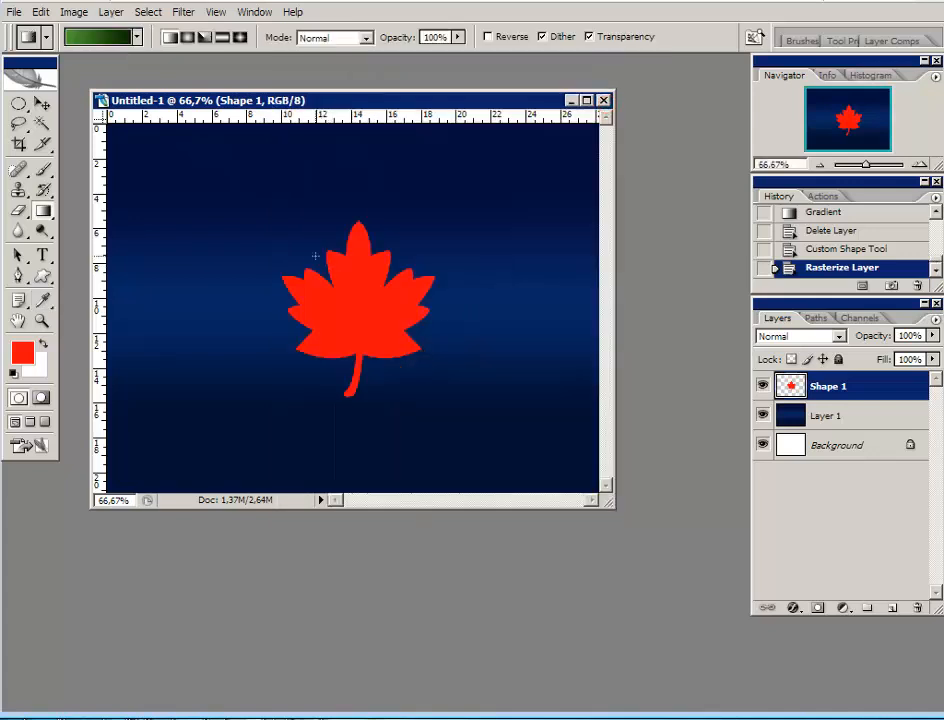
Try a diagonal green gradient on the unlocked leaf layer, and revert the history to Rasterize Layer
left_click_drag(317, 253, 421, 357)
left_click_drag(421, 357, 427, 363)
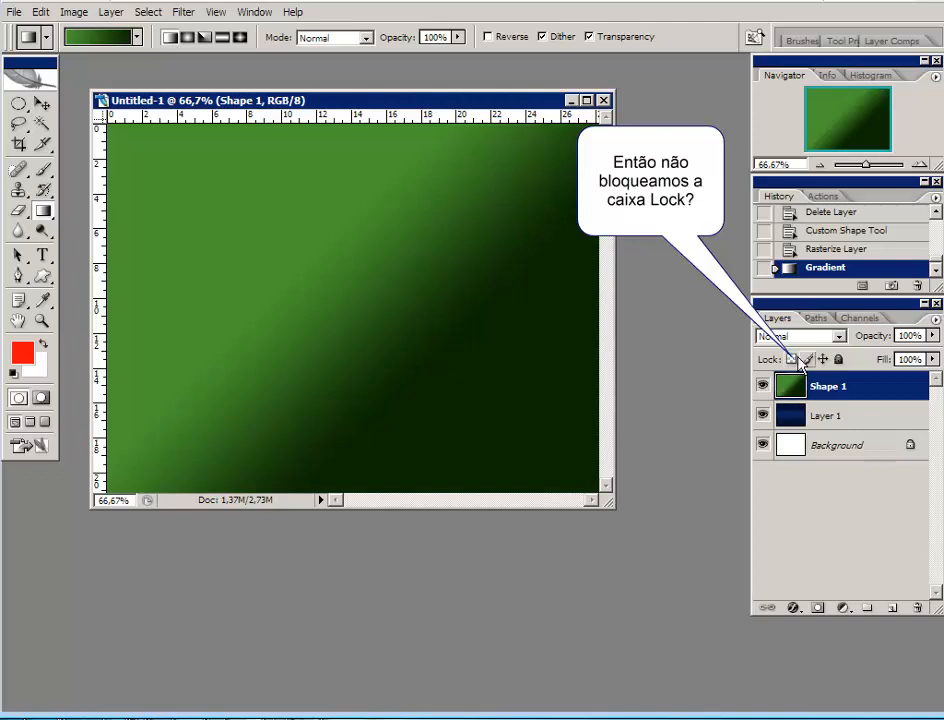
left_click(840, 249)
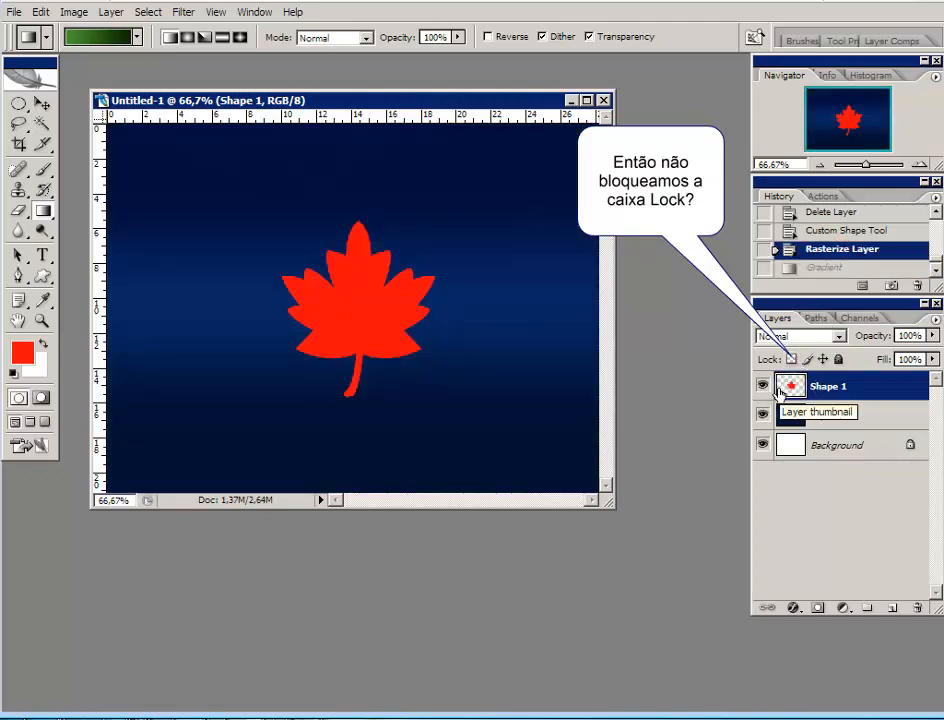
Lock the transparent pixels of the Shape 1 layer and fill the leaf with green gradients in several diagonal and vertical directions
left_click(791, 358)
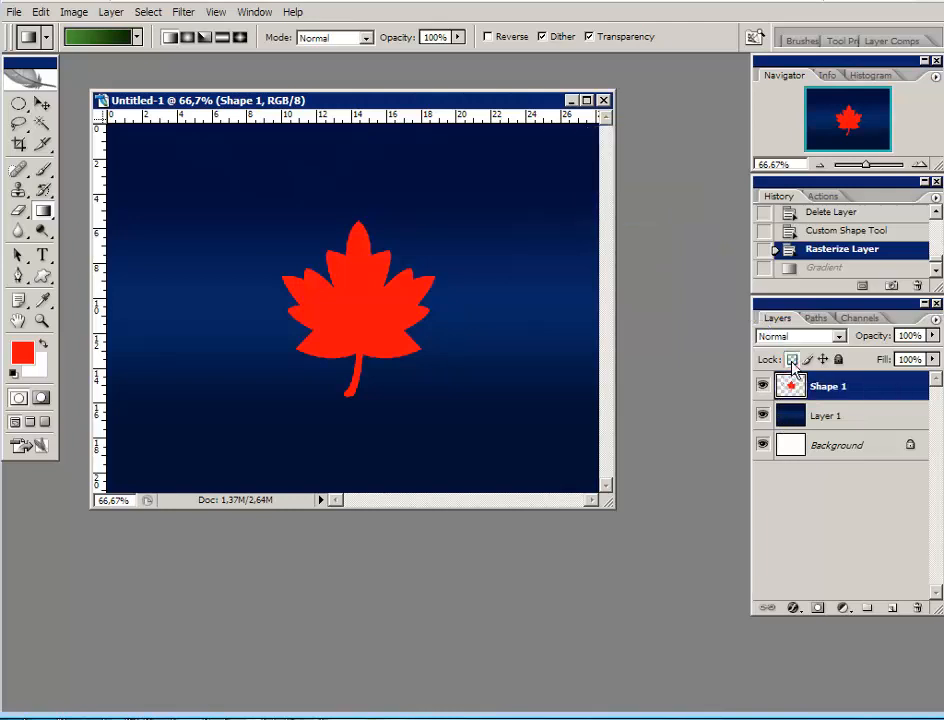
left_click_drag(310, 267, 418, 347)
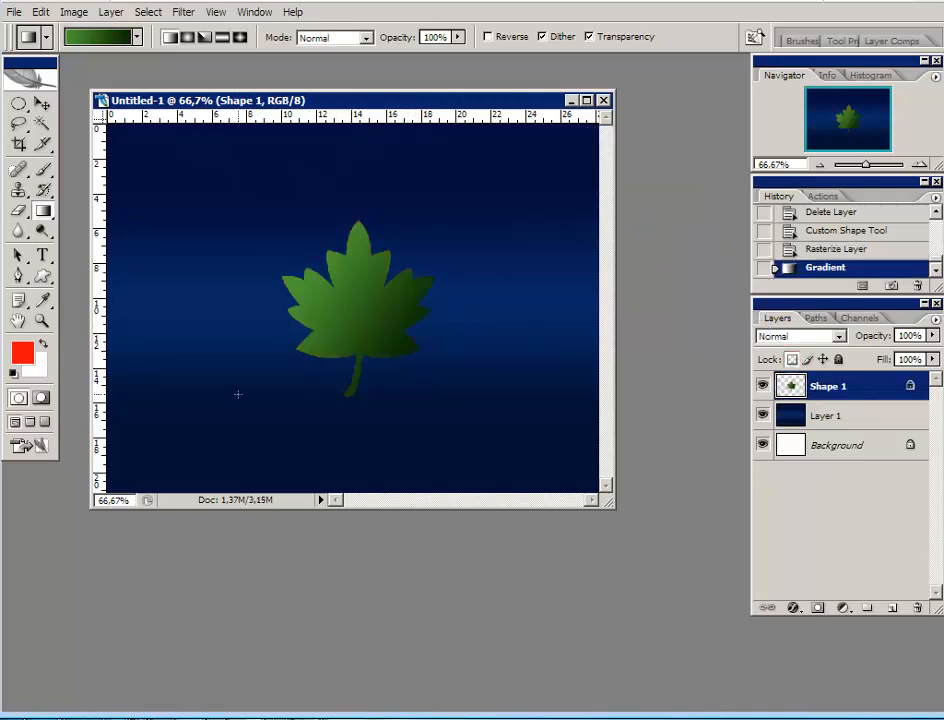
left_click_drag(375, 255, 375, 330)
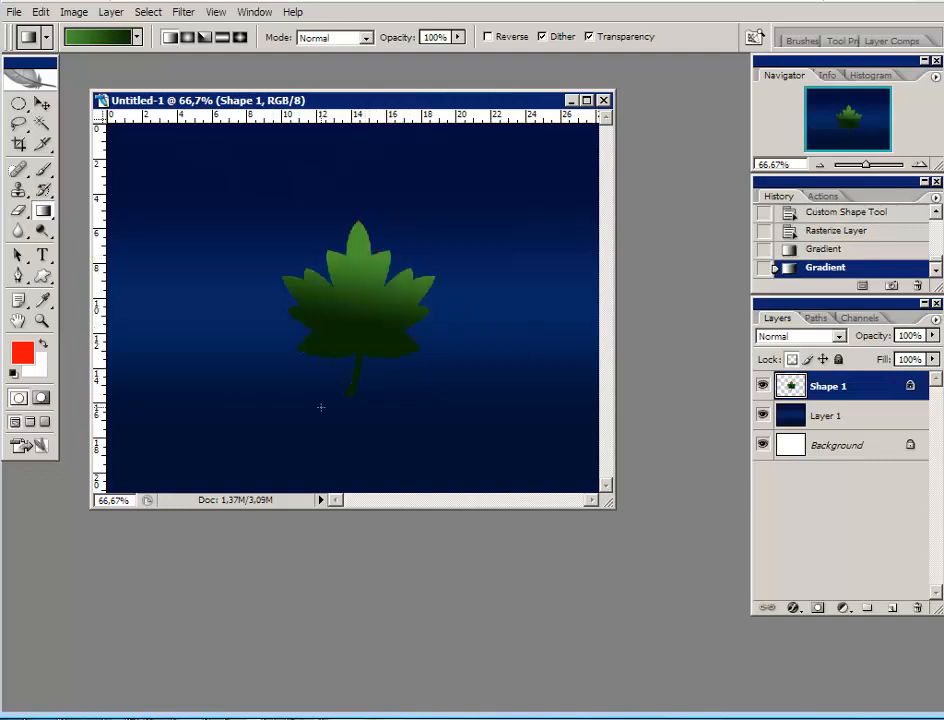
left_click_drag(348, 411, 354, 192)
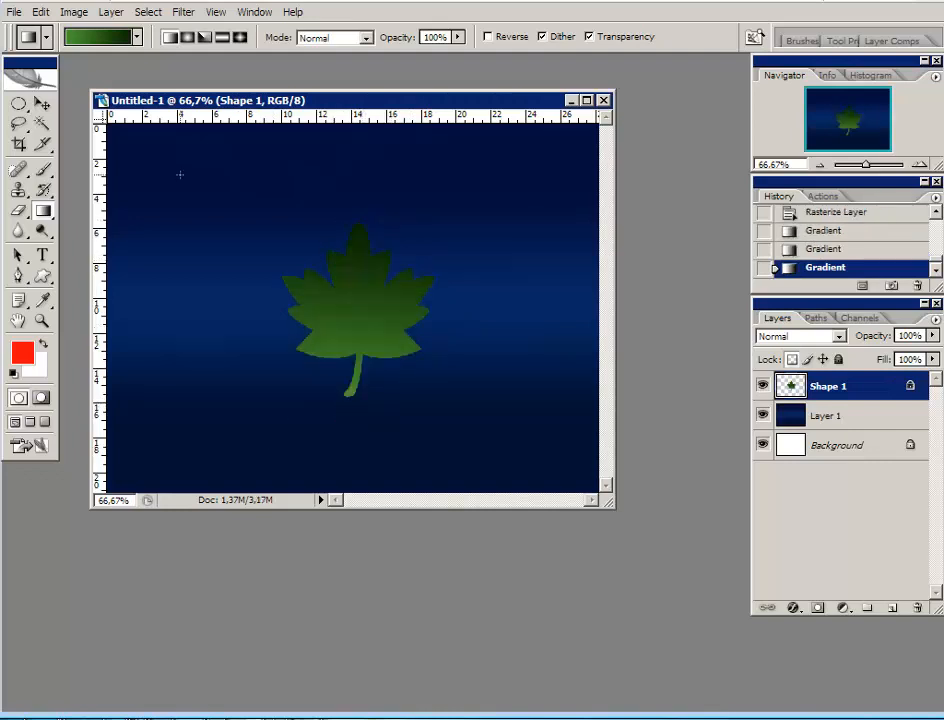
left_click_drag(249, 221, 422, 388)
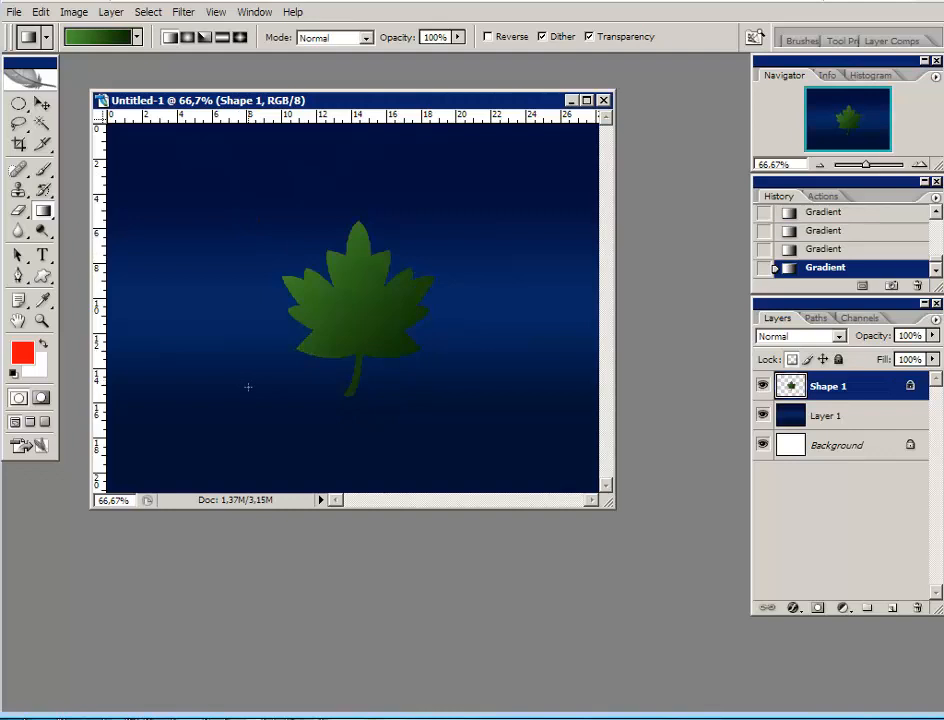
Fill the leaf with a vertical green gradient darkening towards the stem, and move it to the canvas's upper-left area
left_click_drag(343, 200, 343, 432)
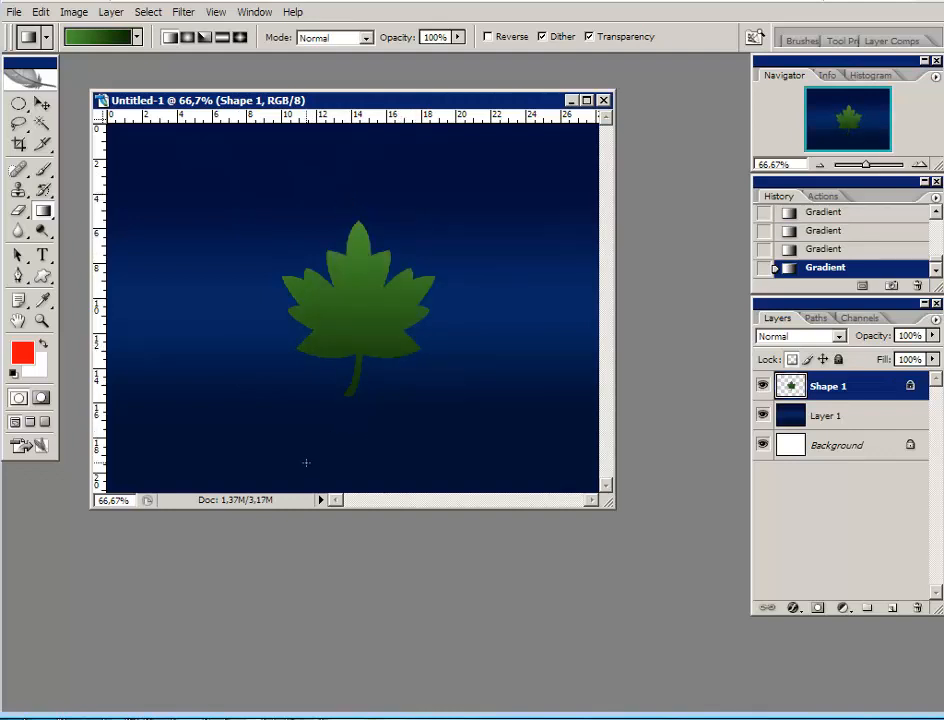
left_click(42, 106)
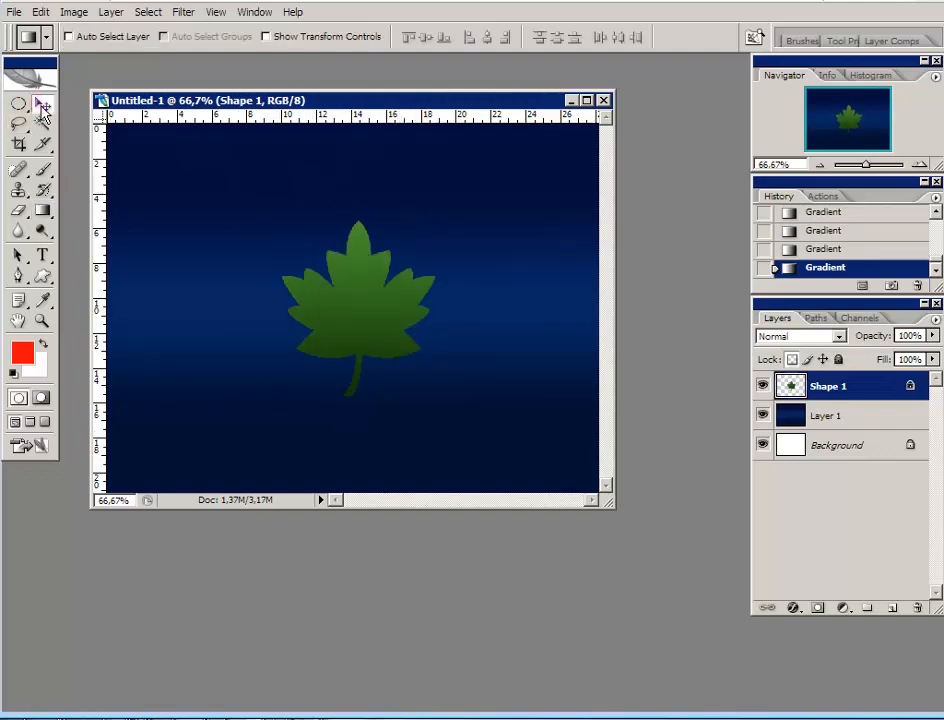
left_click_drag(358, 324, 268, 248)
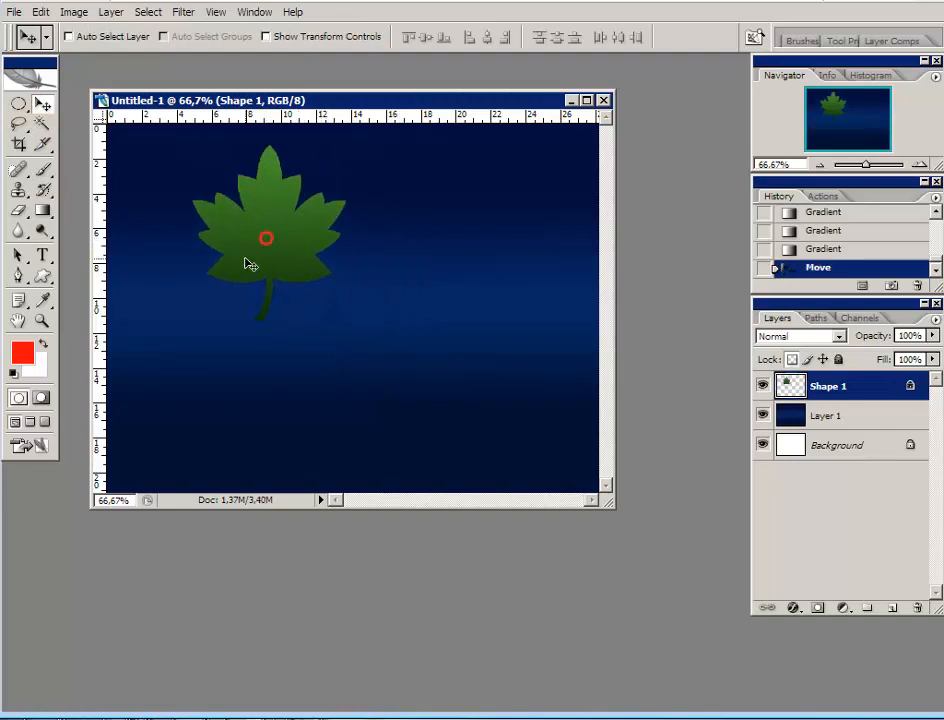
Add the text "Texto" in red Cooper Black to the canvas below the leaf
left_click(42, 255)
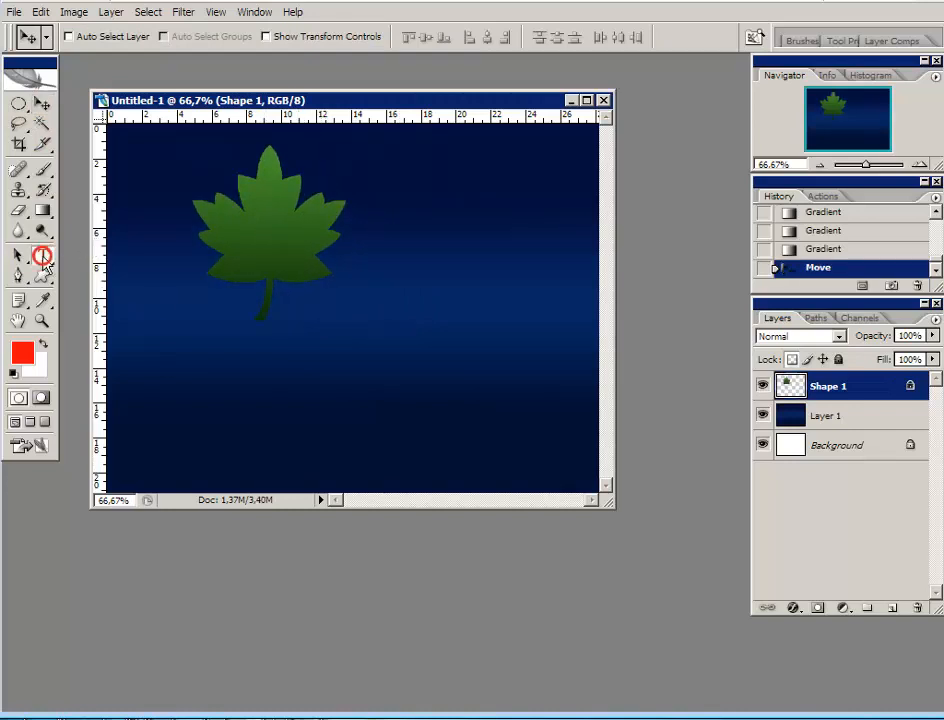
left_click(183, 367)
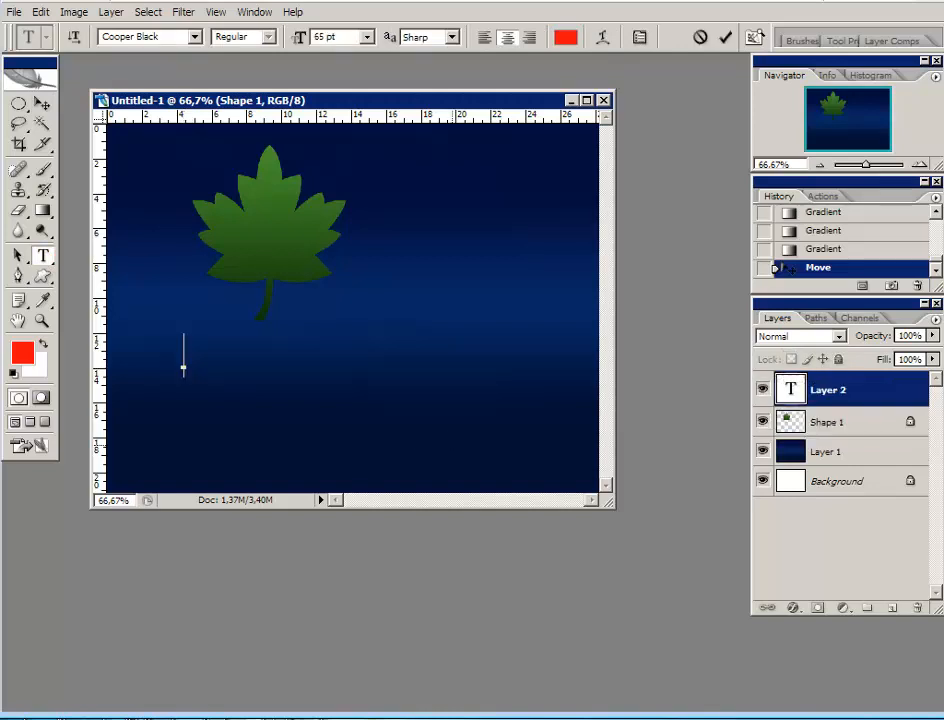
type("T")
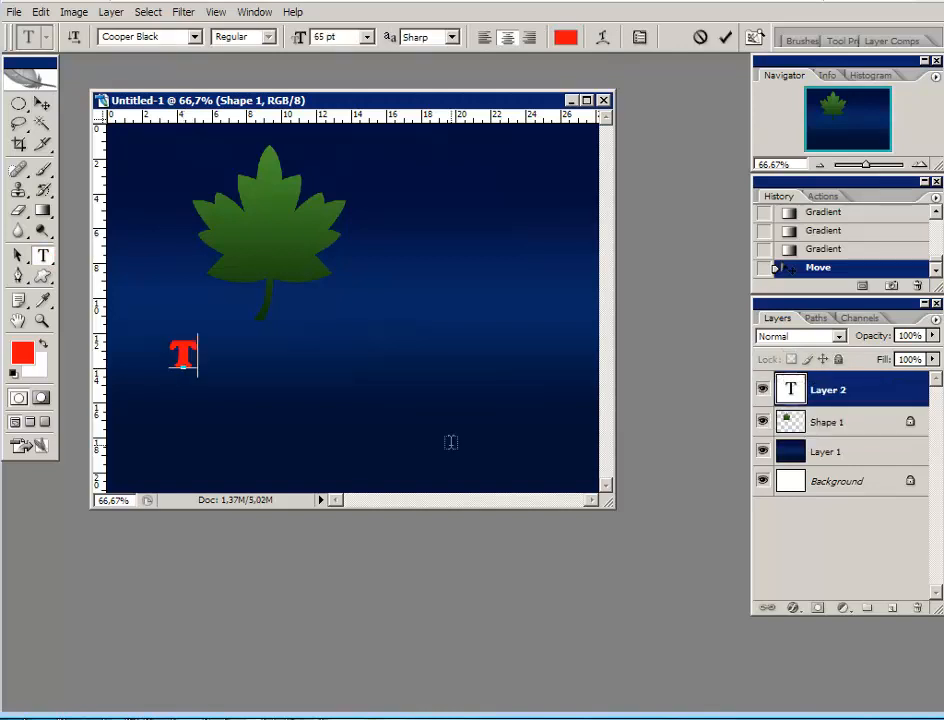
type("exto")
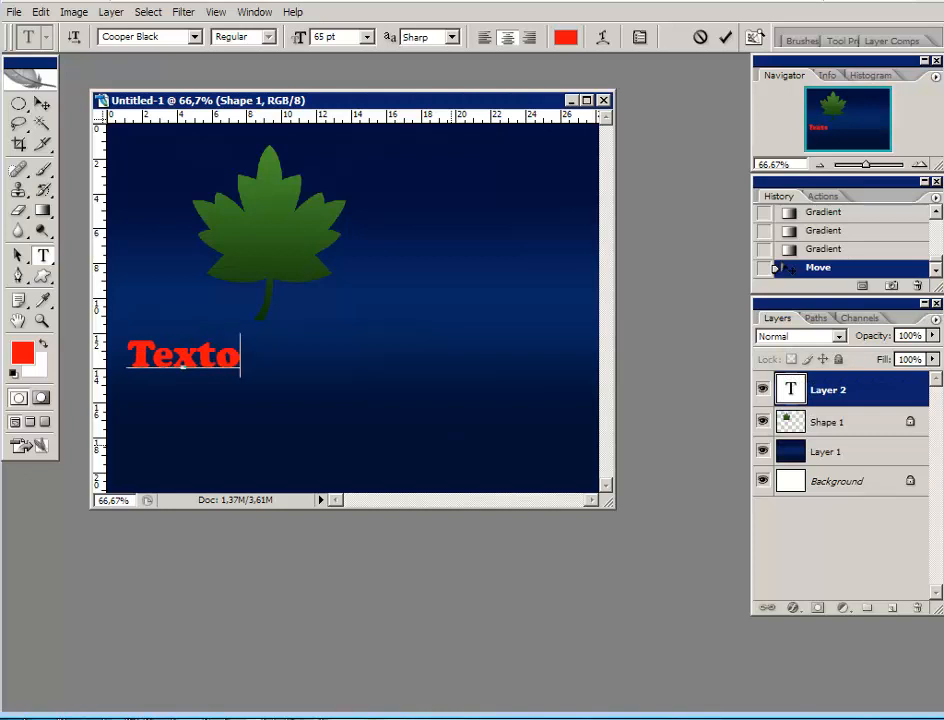
Shift the word "Texto" towards the middle of the canvas, enlarge it to 152 pt and commit the text
left_click_drag(243, 357, 128, 360)
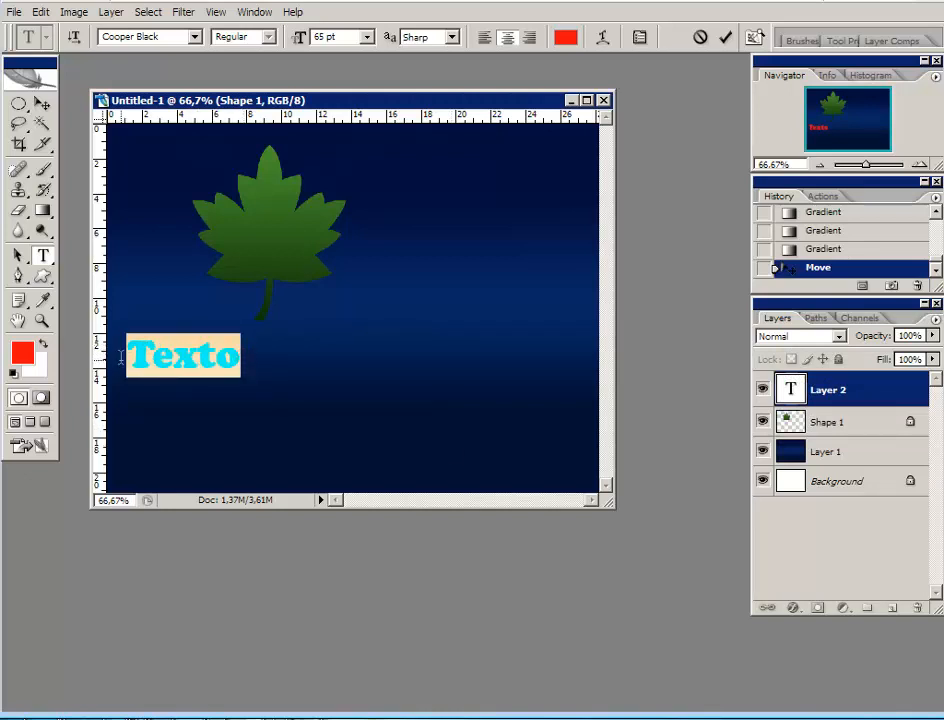
left_click_drag(217, 430, 378, 422)
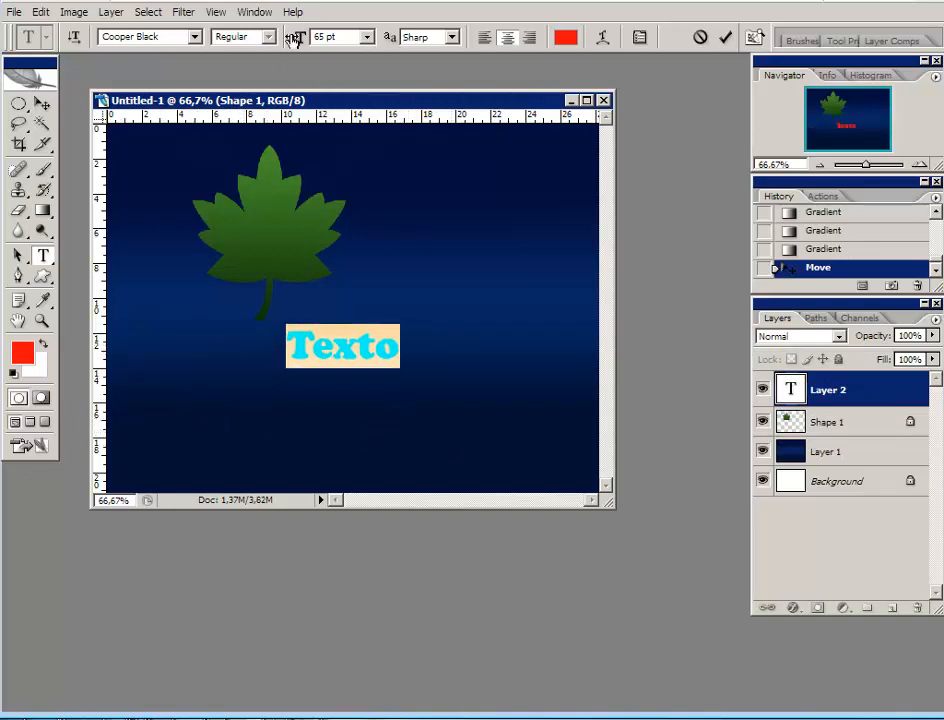
left_click_drag(293, 38, 372, 53)
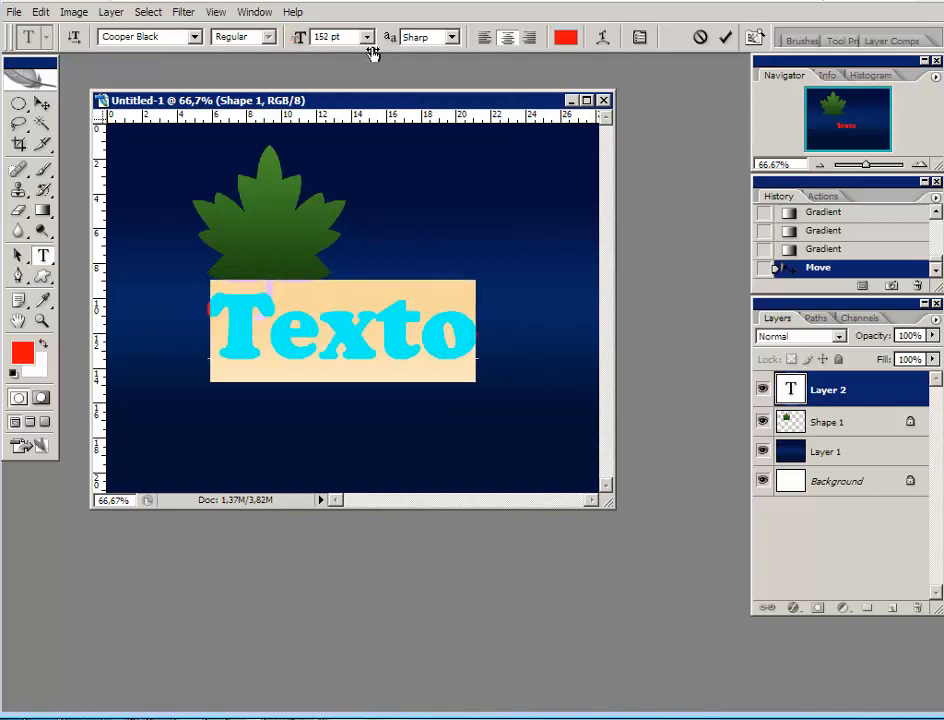
left_click(725, 37)
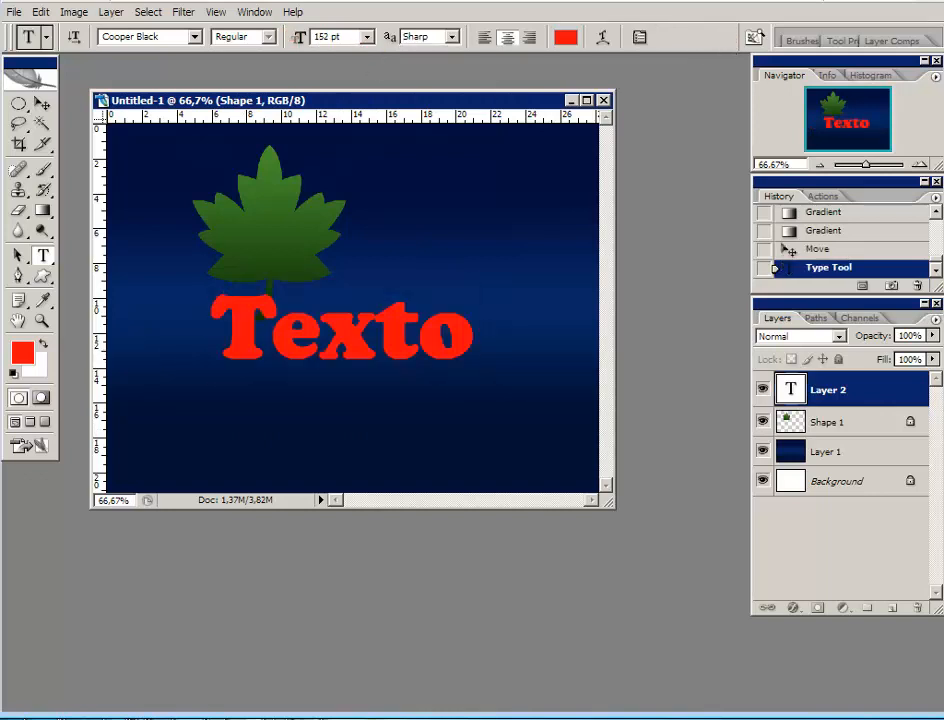
left_click(42, 103)
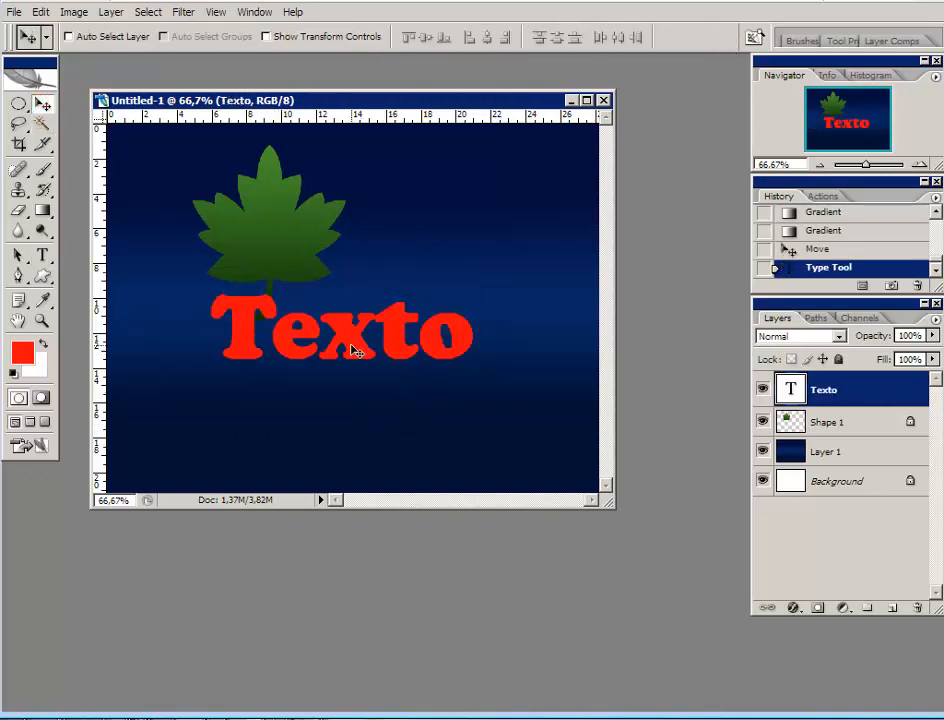
Move the word "Texto" just below the leaf's stem and rasterize its type layer
left_click_drag(352, 349, 364, 389)
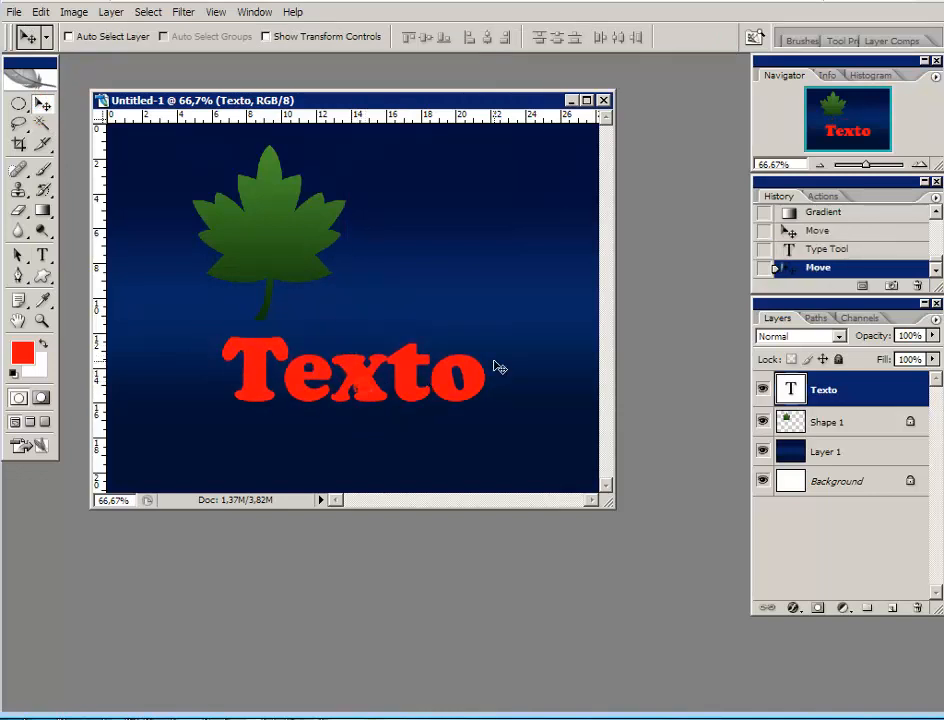
left_click(42, 210)
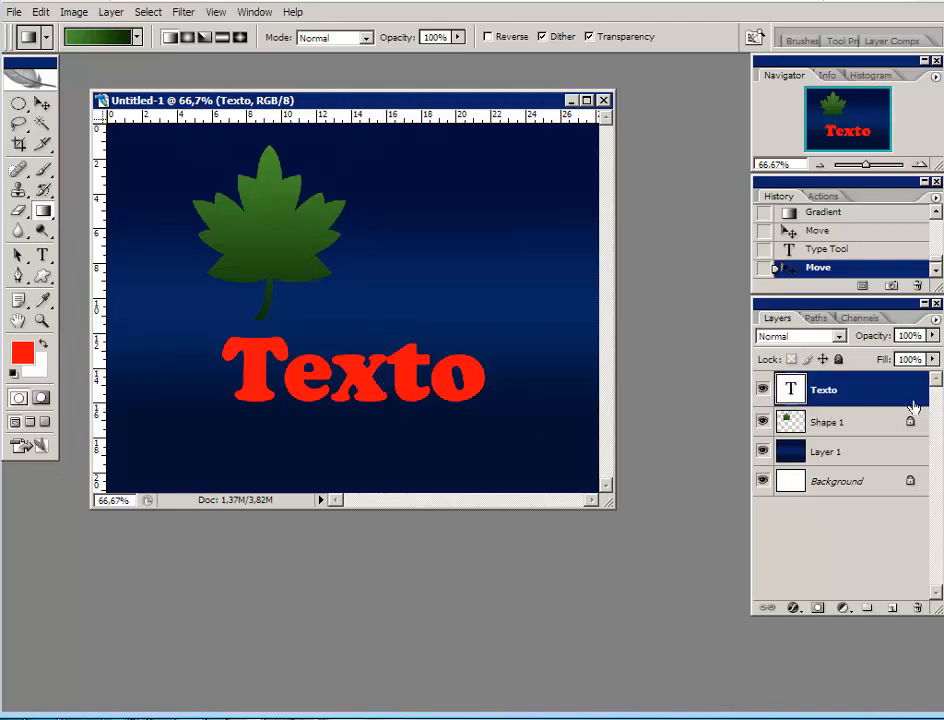
right_click(880, 388)
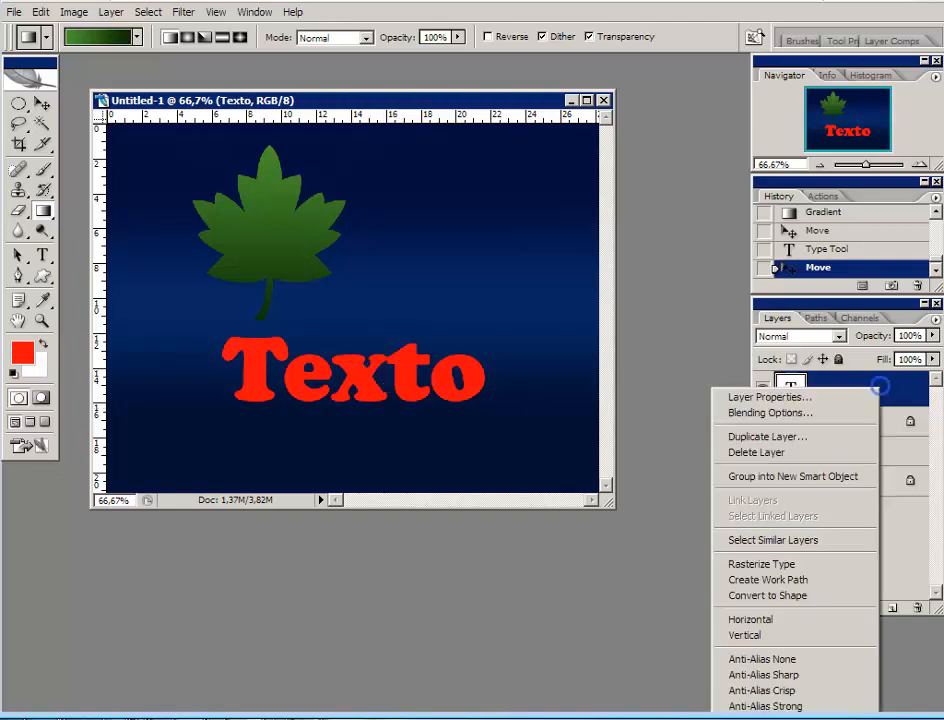
left_click(757, 566)
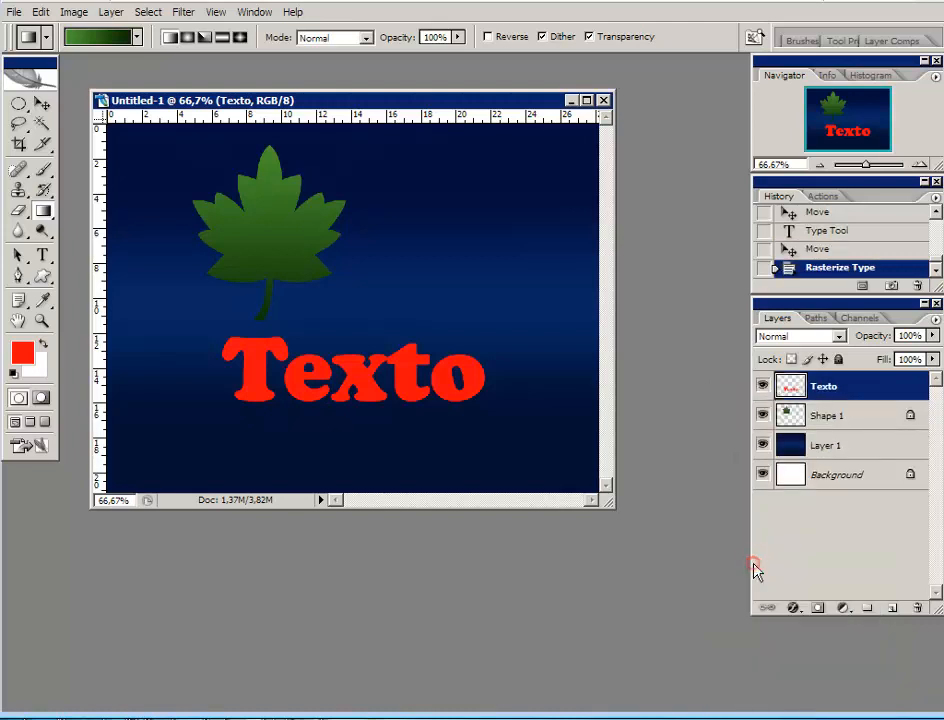
Lock the Texto layer's transparent pixels and fill the word with a horizontal green gradient darkening from the "T" towards the final "o"
left_click(791, 359)
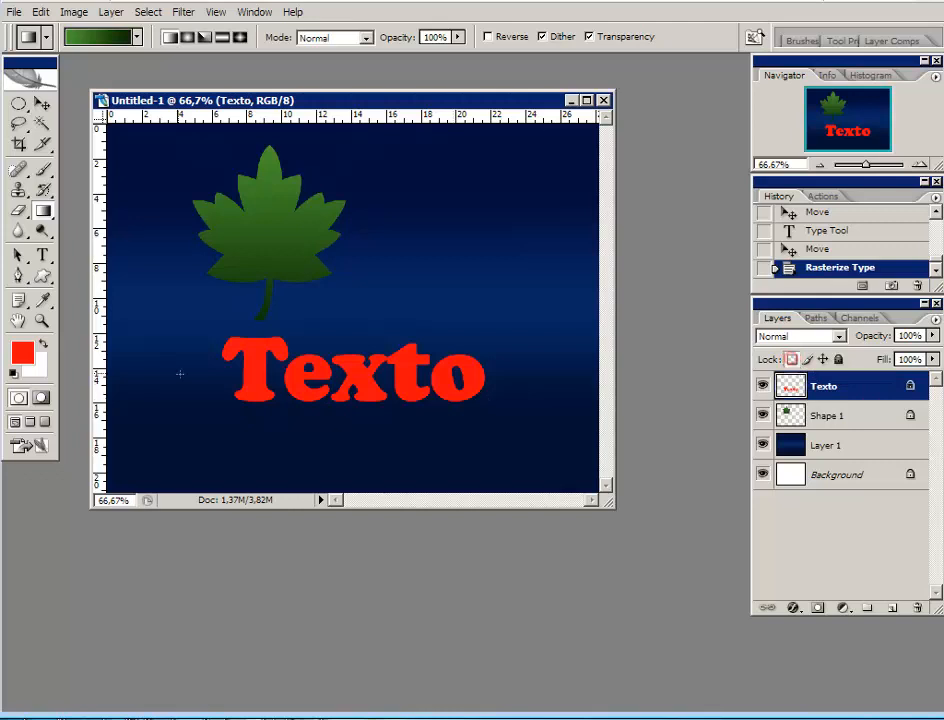
left_click_drag(227, 371, 472, 377)
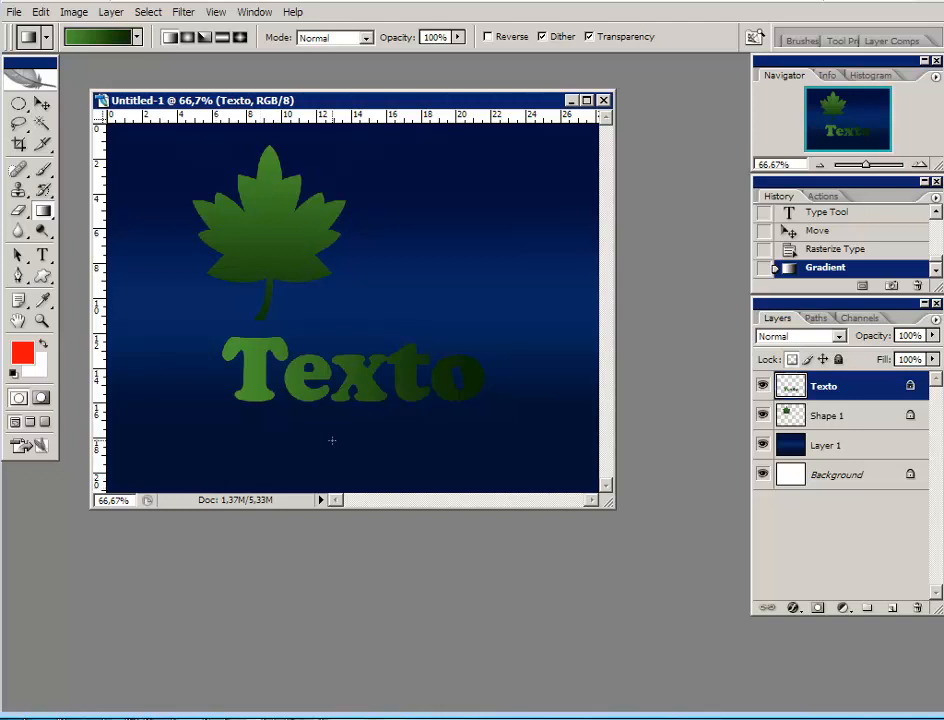
left_click(40, 103)
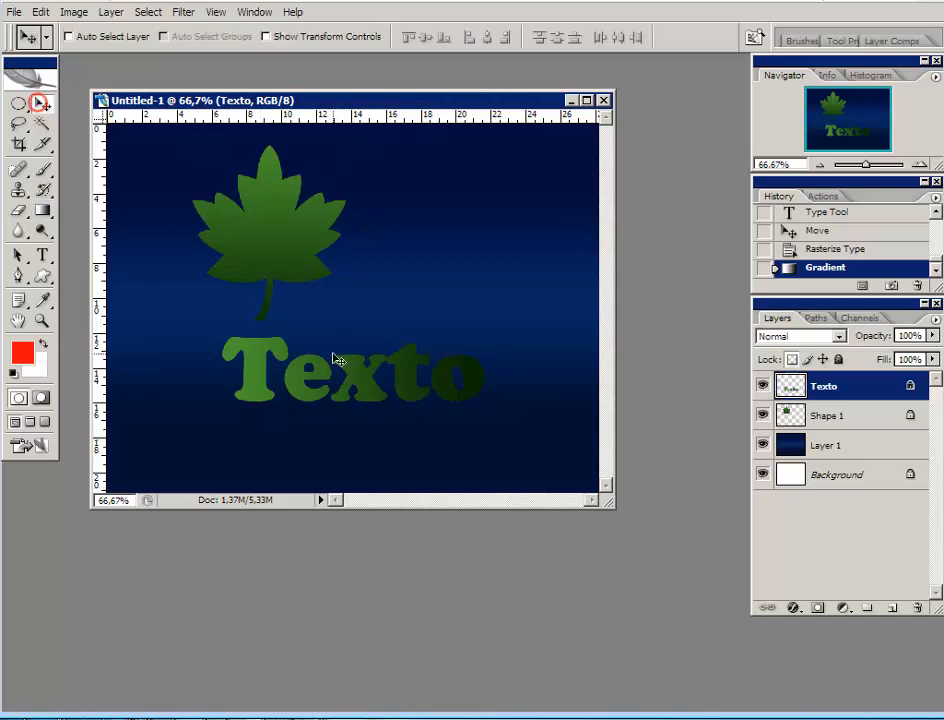